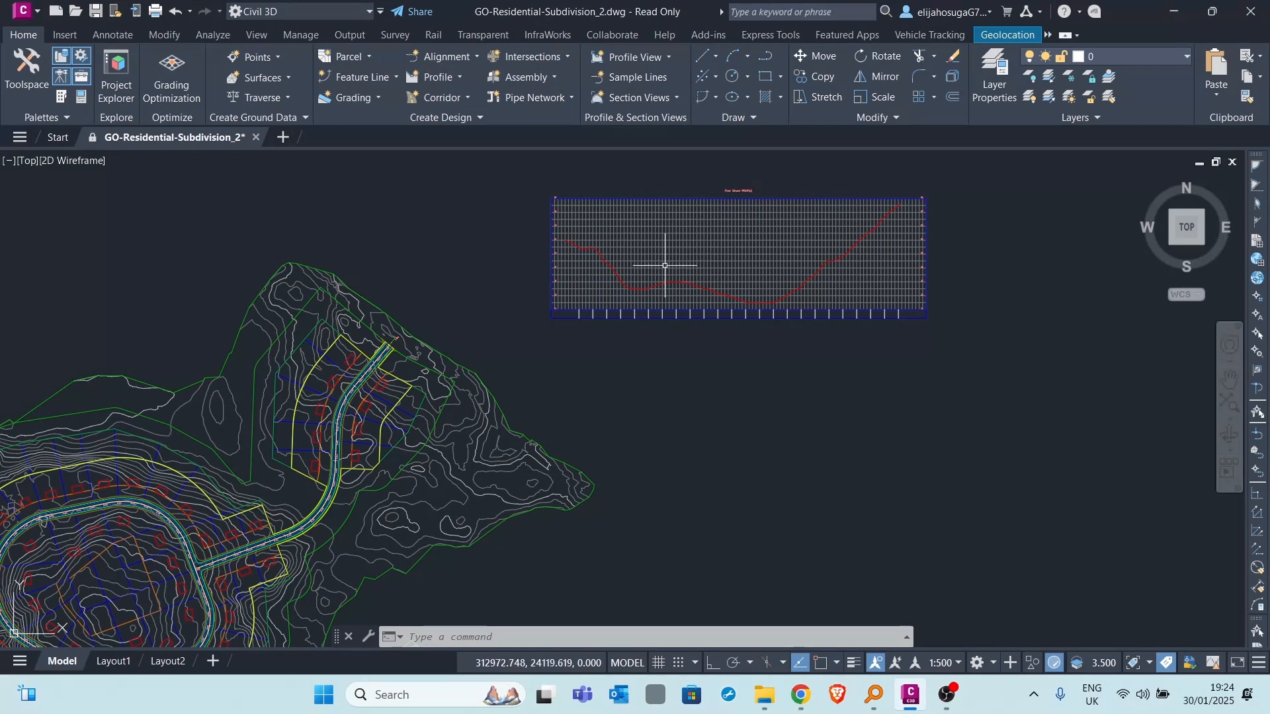
- Turn on the Station Tracker for all viewports
{"action": "scroll", "coordinate": [405, 388], "scroll_direction": "up", "scroll_amount": 3}
{"action": "scroll", "coordinate": [415, 379], "scroll_direction": "down", "scroll_amount": 6}
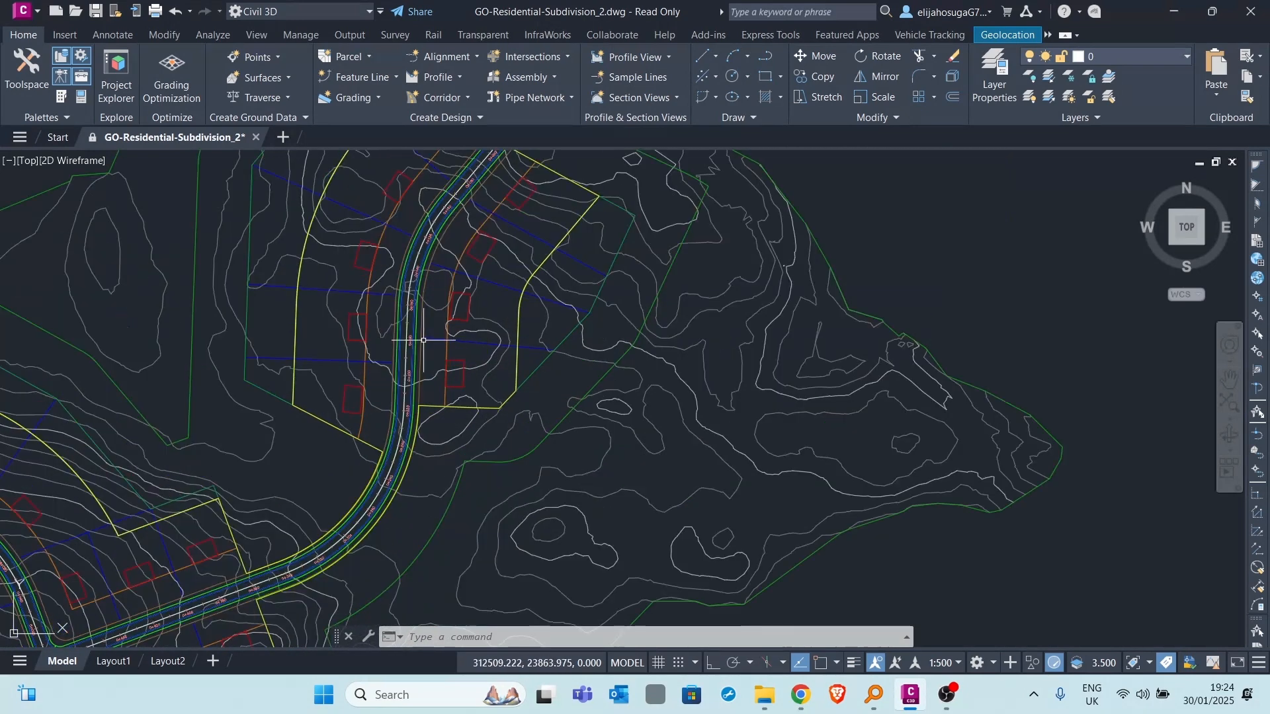
{"action": "scroll", "coordinate": [510, 340], "scroll_direction": "up", "scroll_amount": 2}
{"action": "scroll", "coordinate": [529, 365], "scroll_direction": "up", "scroll_amount": 2}
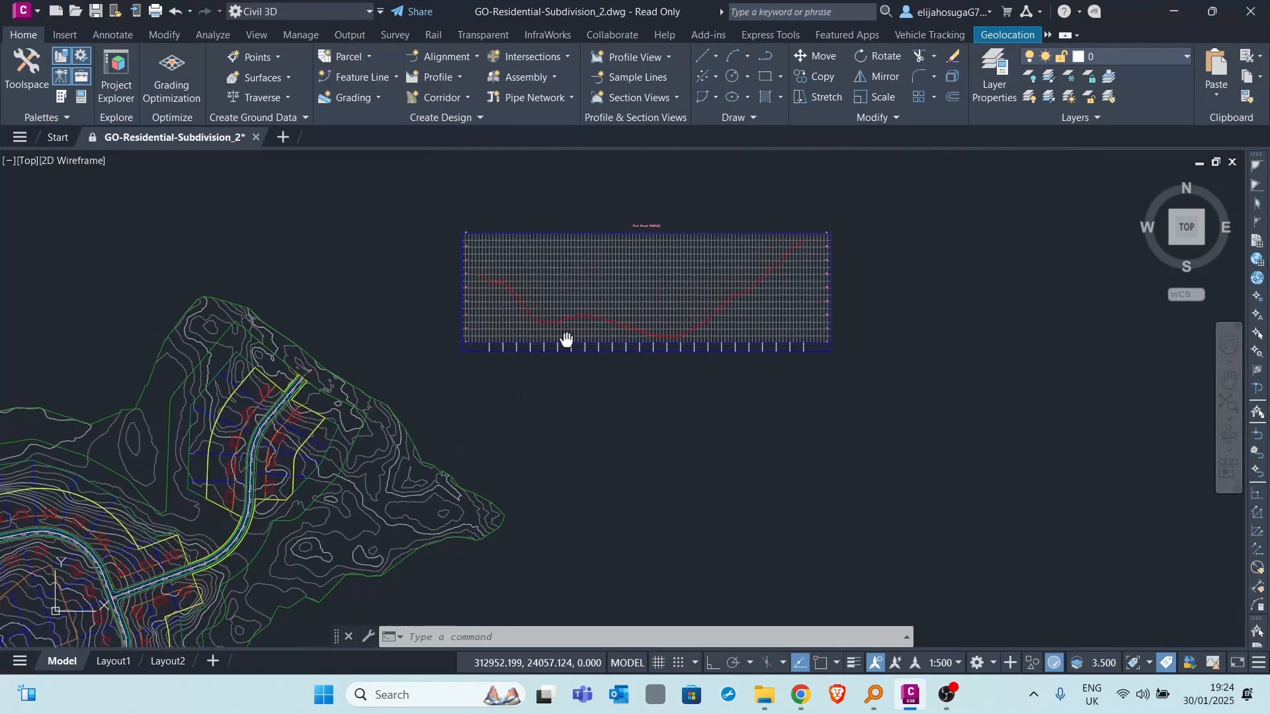
{"action": "left_click", "coordinate": [213, 35]}
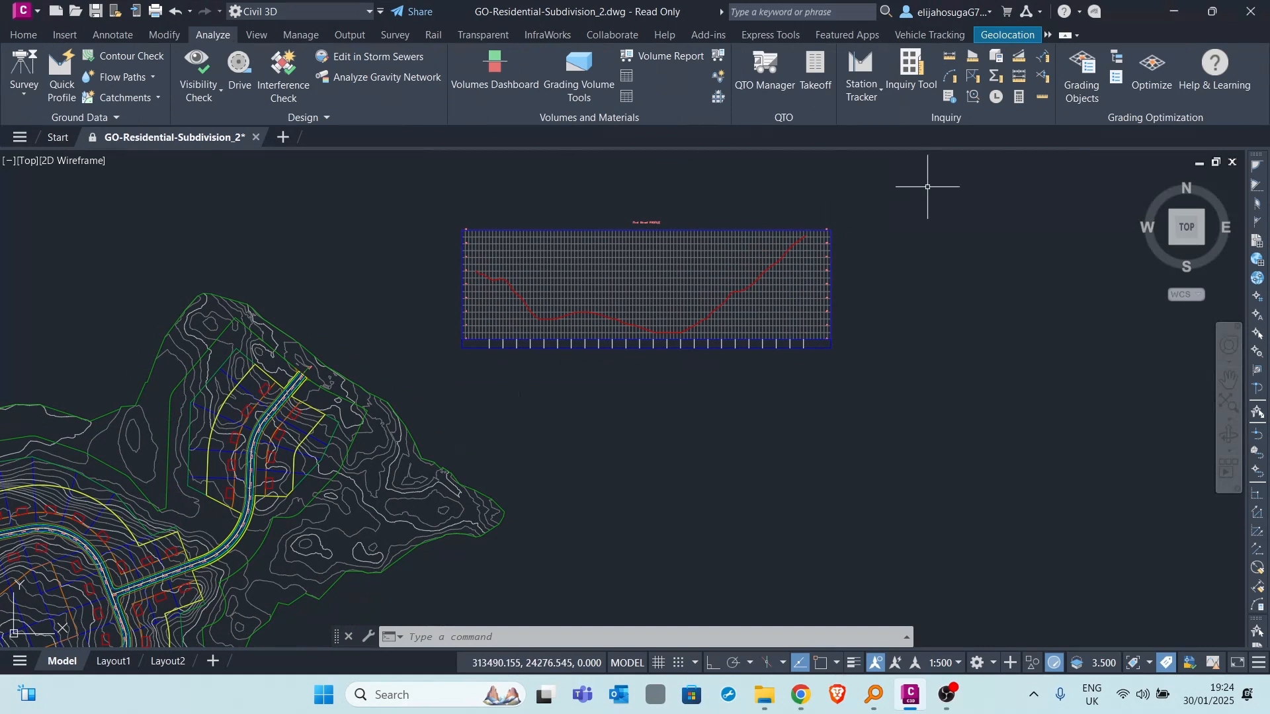
{"action": "left_click", "coordinate": [861, 94]}
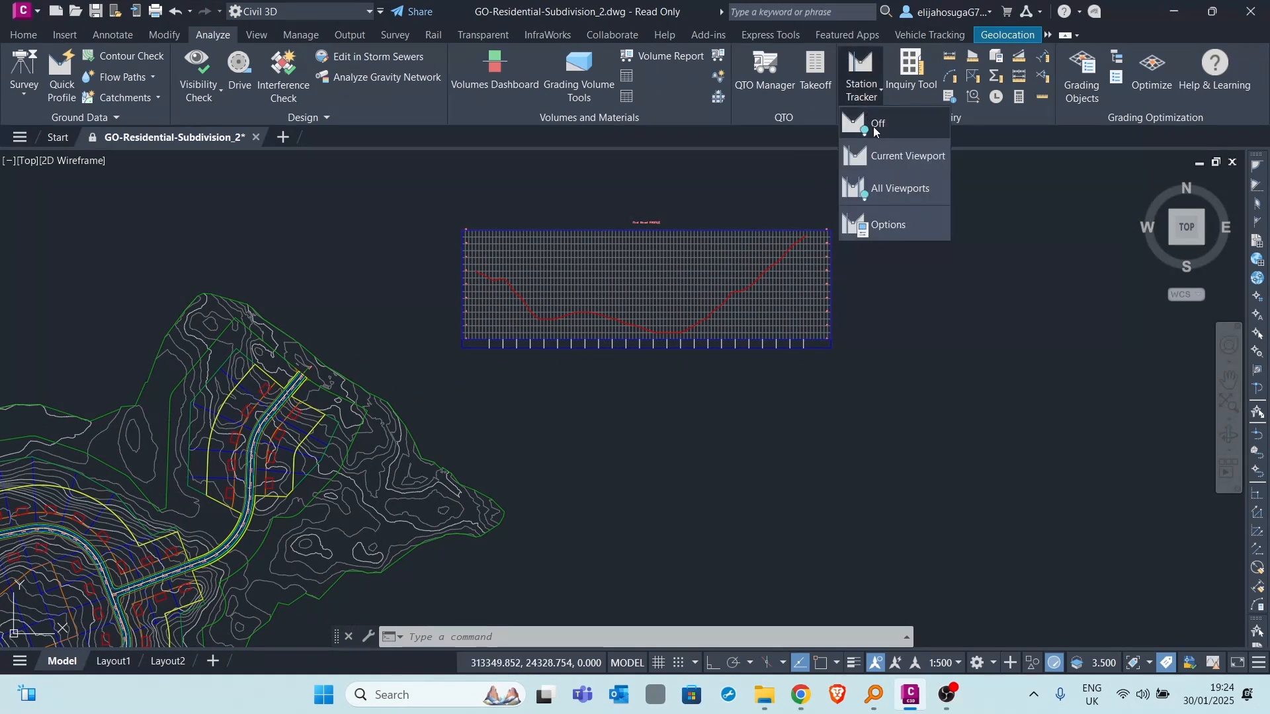
{"action": "left_click", "coordinate": [897, 190]}
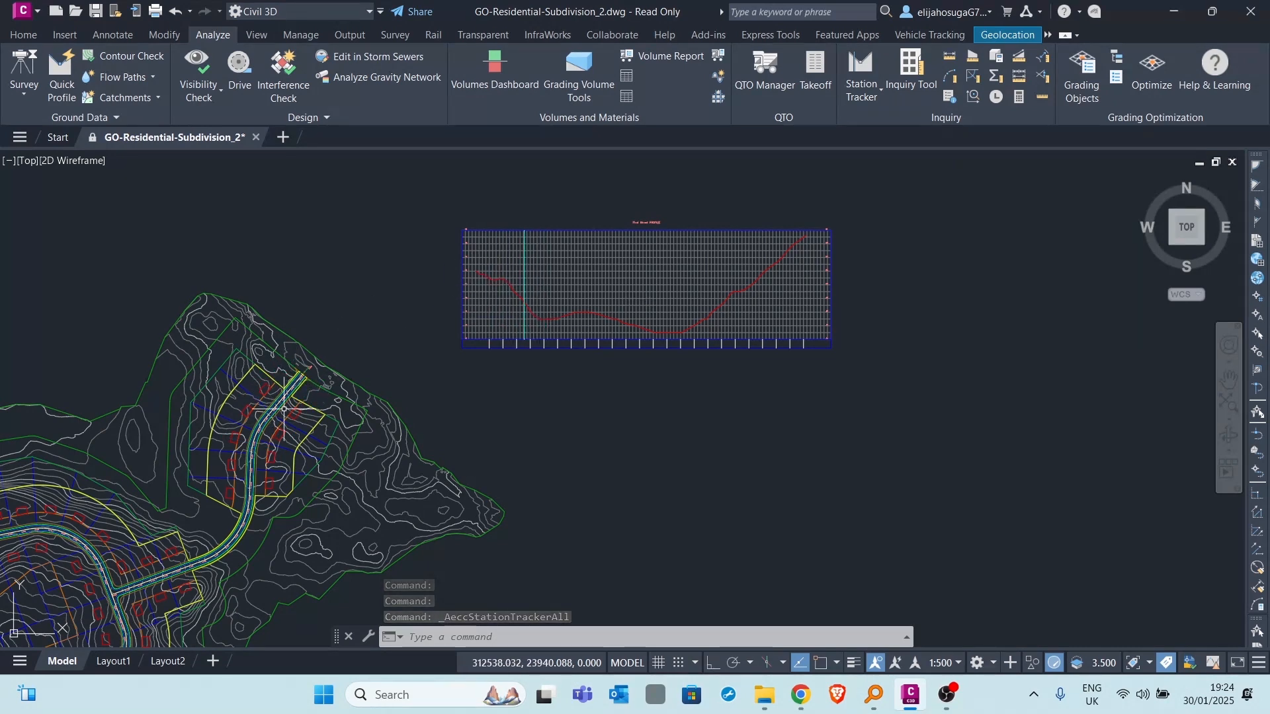
- Start the Create Best Fit Profile command on the First Street profile view
{"action": "middle_click_drag", "start_coordinate": [527, 292], "coordinate": [682, 276]}
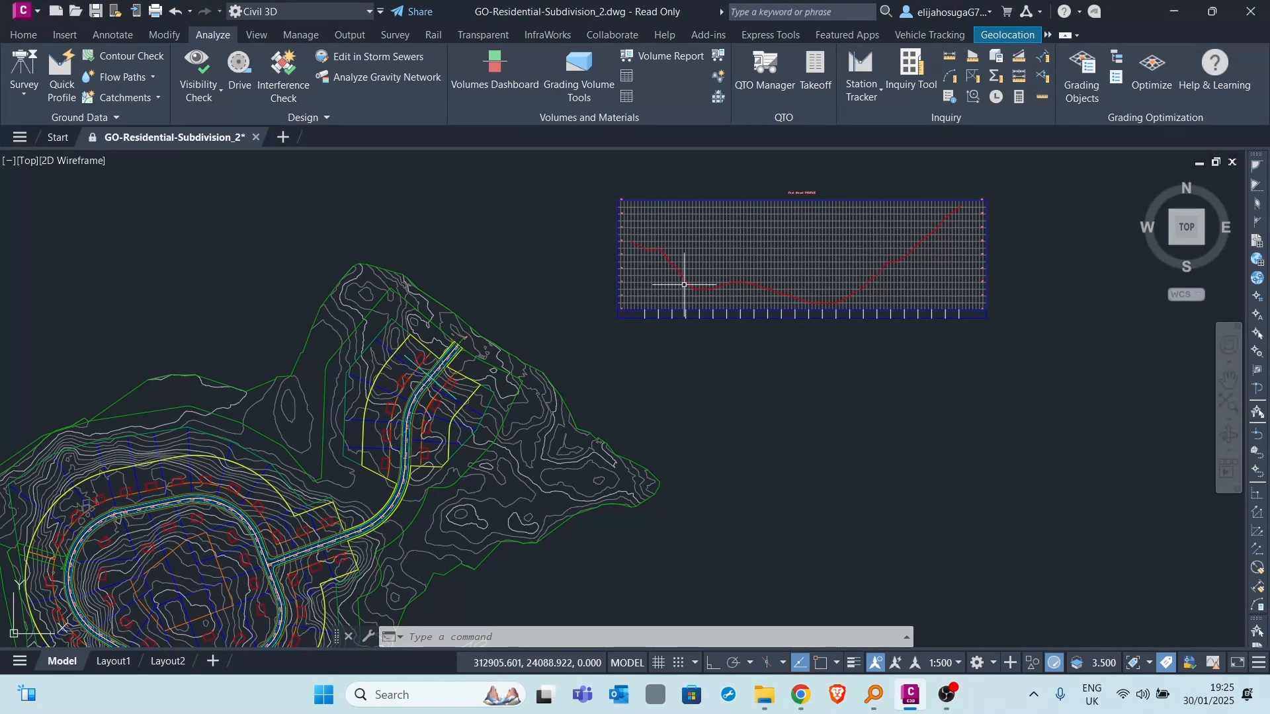
{"action": "scroll", "coordinate": [694, 275], "scroll_direction": "up", "scroll_amount": 2}
{"action": "scroll", "coordinate": [660, 303], "scroll_direction": "down", "scroll_amount": 4}
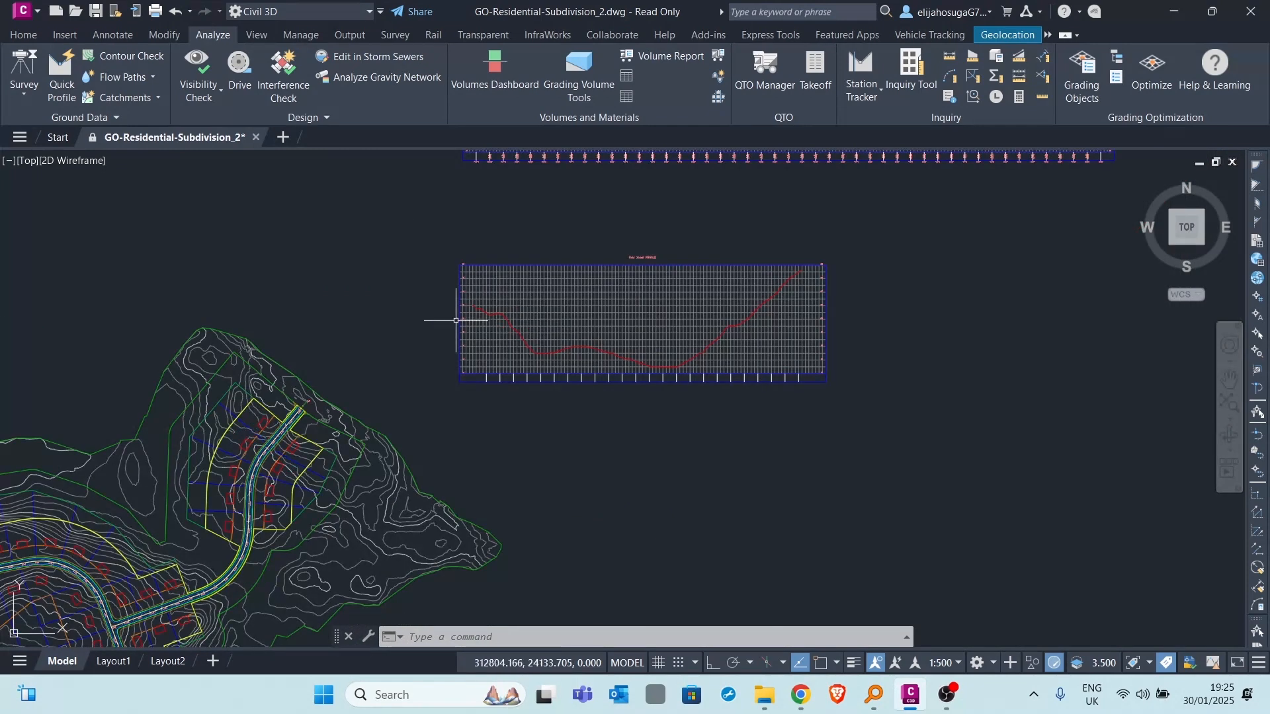
{"action": "left_click", "coordinate": [41, 35]}
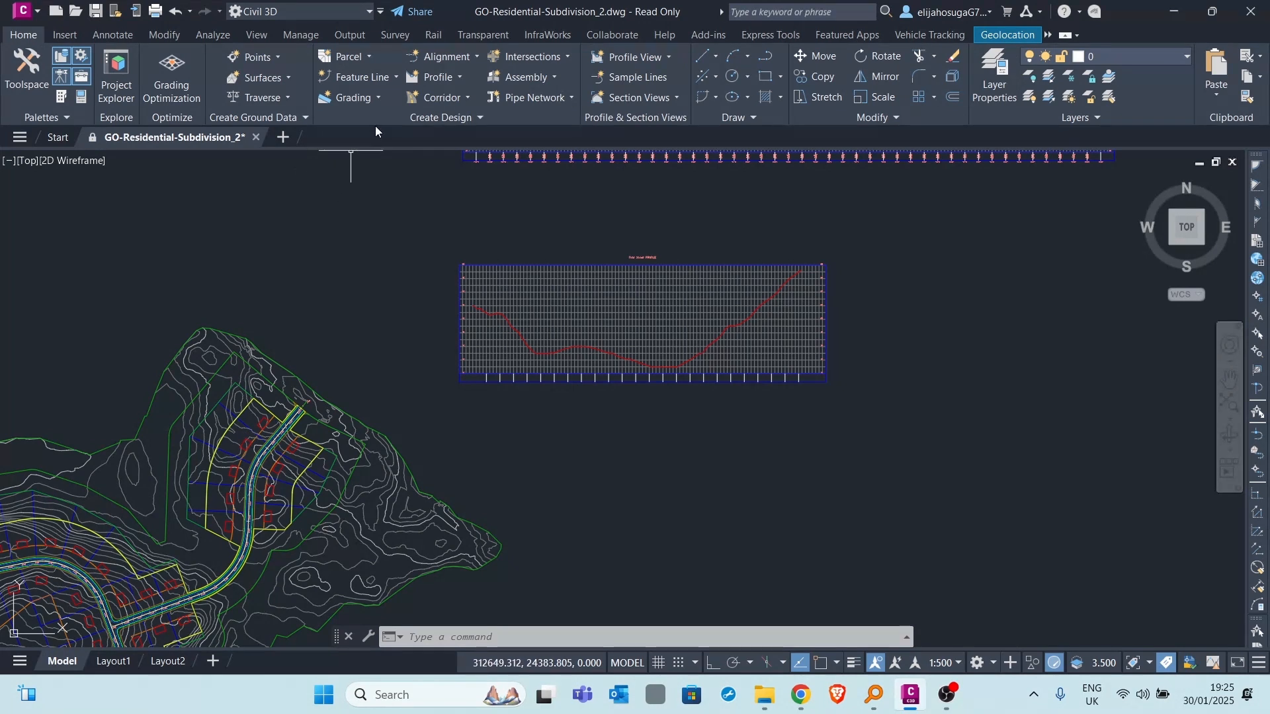
{"action": "left_click", "coordinate": [444, 81]}
{"action": "left_click", "coordinate": [445, 81]}
{"action": "left_click", "coordinate": [454, 81]}
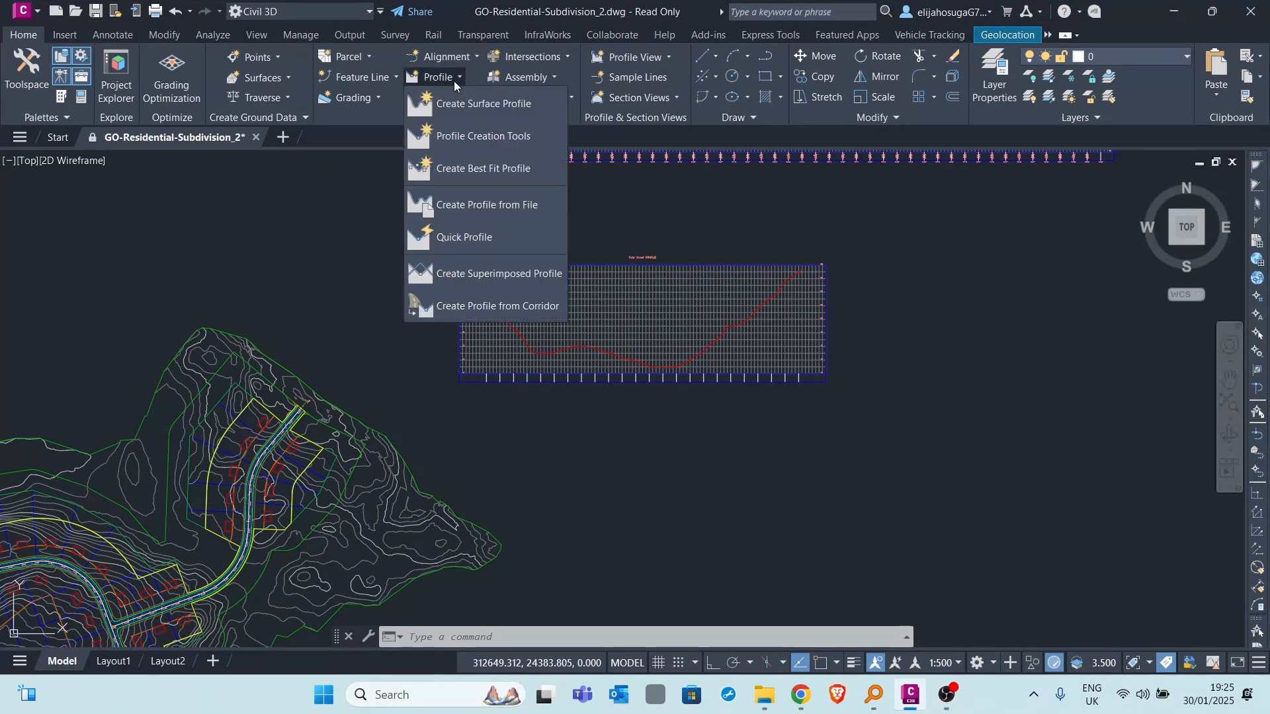
{"action": "left_click", "coordinate": [471, 169]}
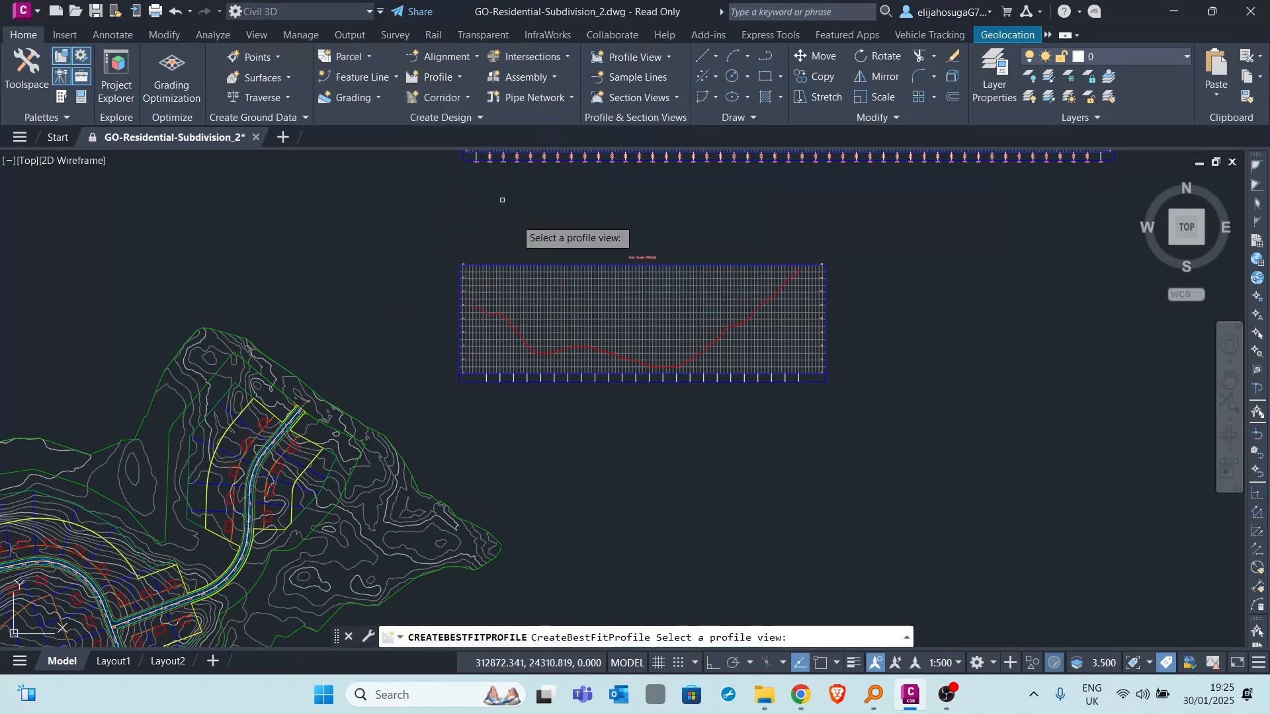
{"action": "left_click", "coordinate": [558, 320]}
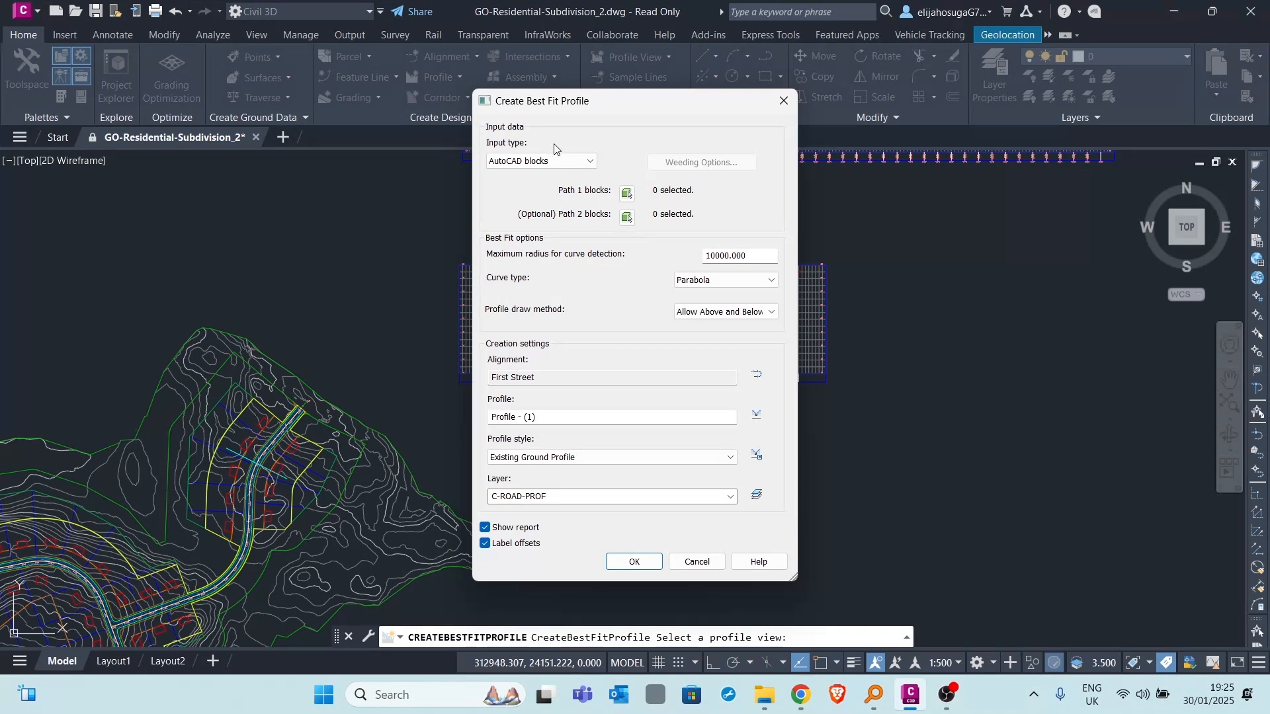
- Set the best fit input type to Surface profile using EG - Surface (1), leaving the weeding options as they are
{"action": "left_click", "coordinate": [545, 162]}
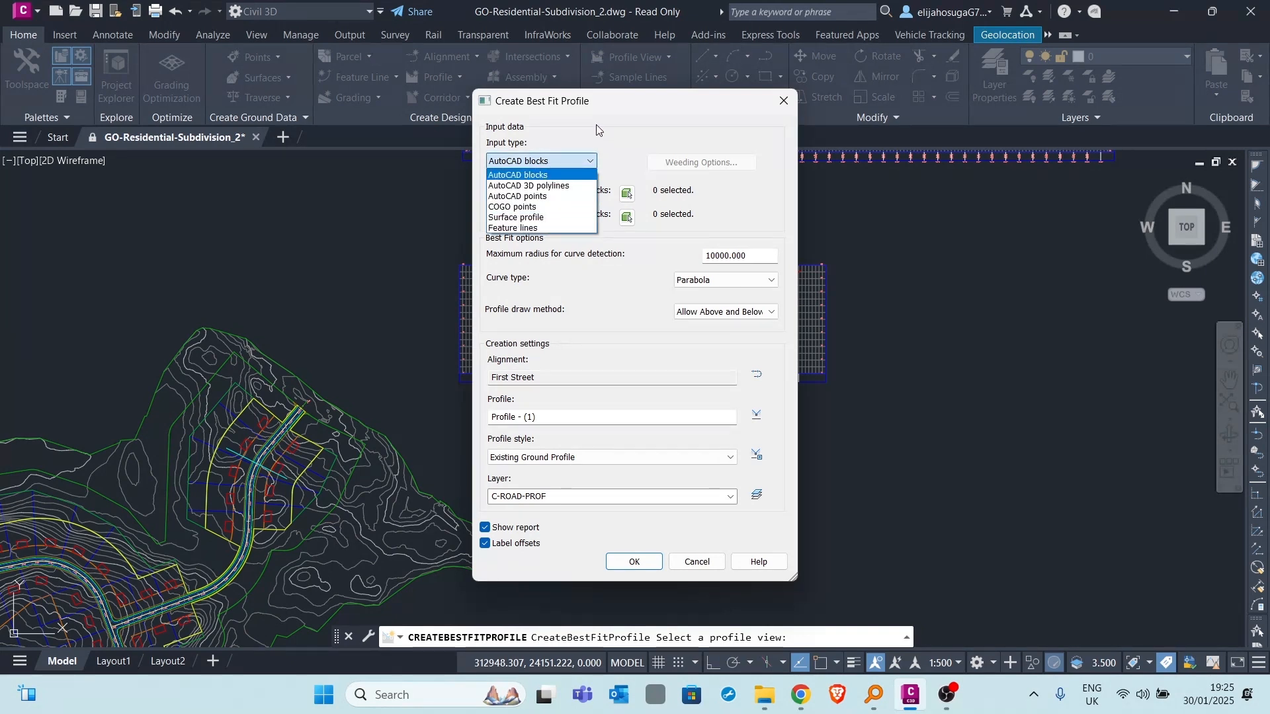
{"action": "left_click", "coordinate": [527, 218]}
{"action": "left_click", "coordinate": [701, 163]}
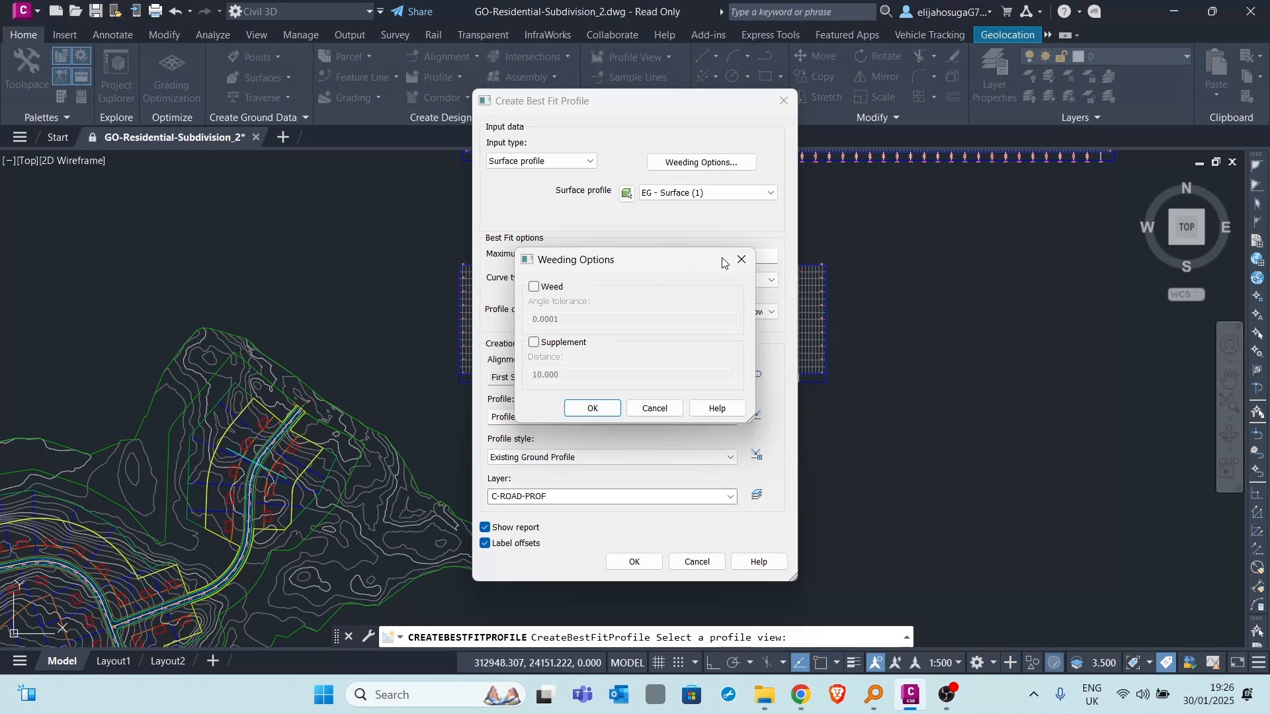
{"action": "left_click", "coordinate": [742, 259]}
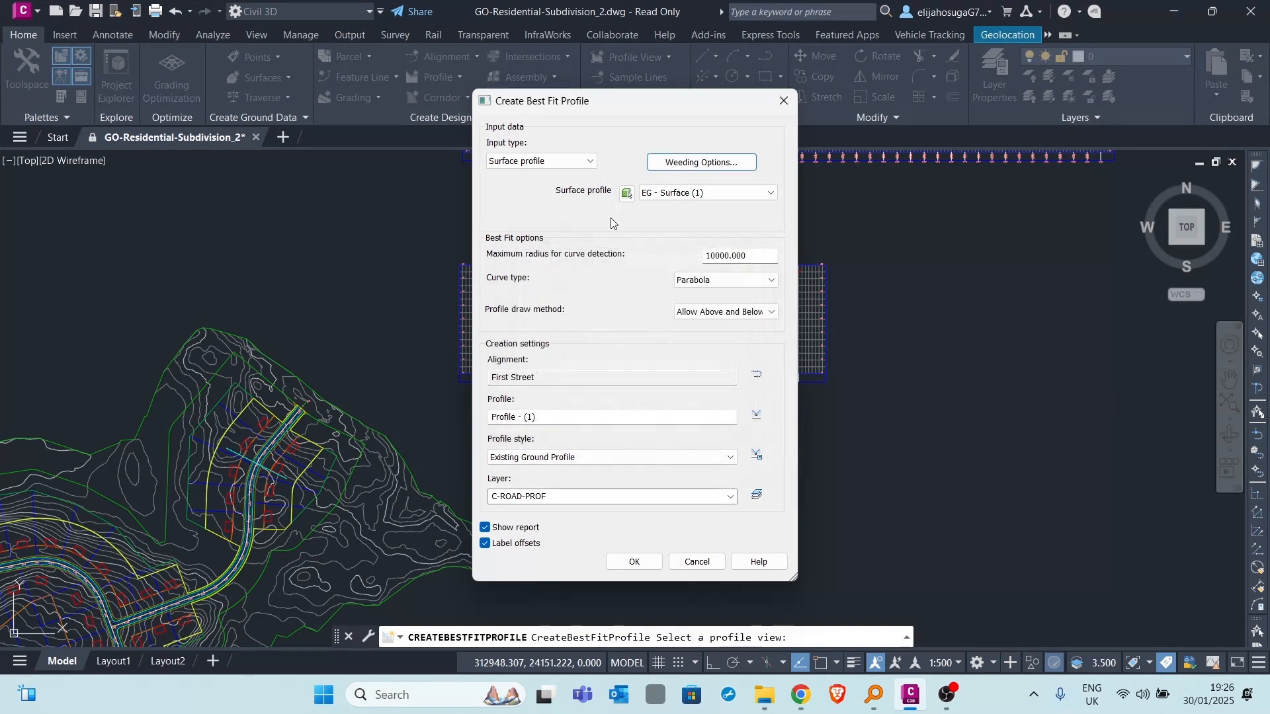
{"action": "left_click", "coordinate": [696, 192]}
{"action": "left_click", "coordinate": [688, 203]}
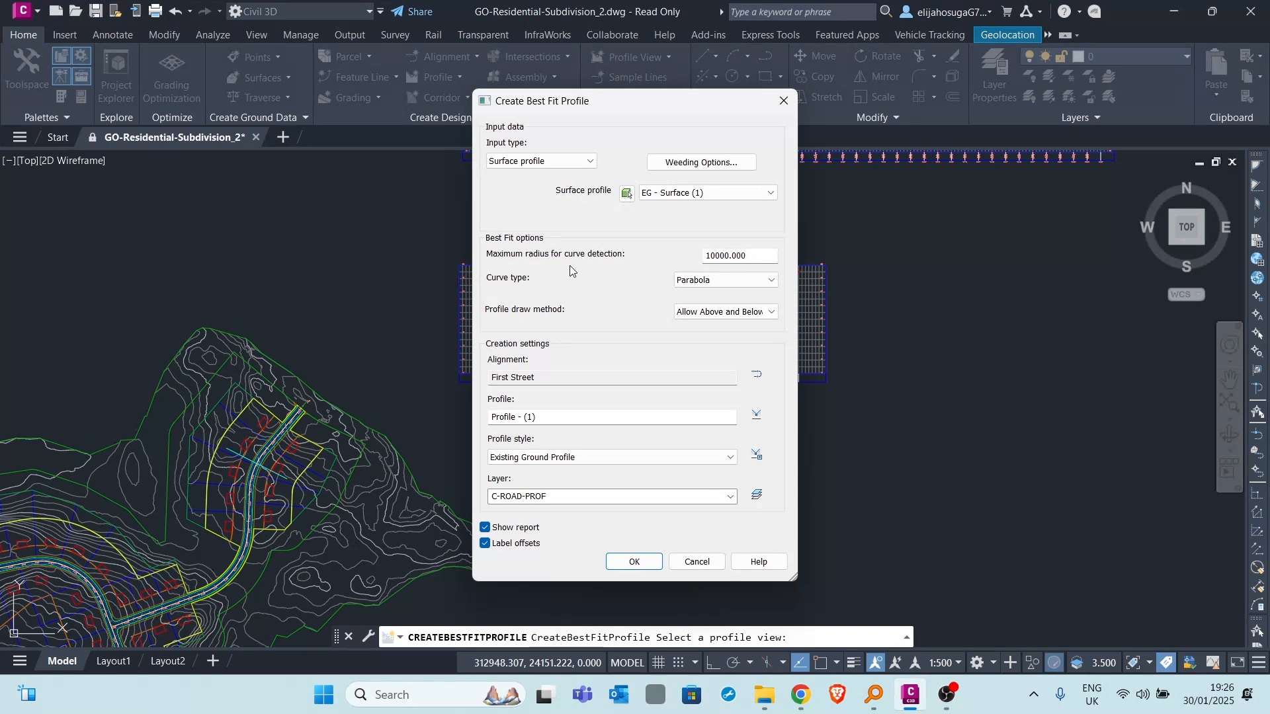
- Choose the Parabola curve type and the Allow Above and Below draw method for the best fit profile
{"action": "left_click", "coordinate": [718, 281]}
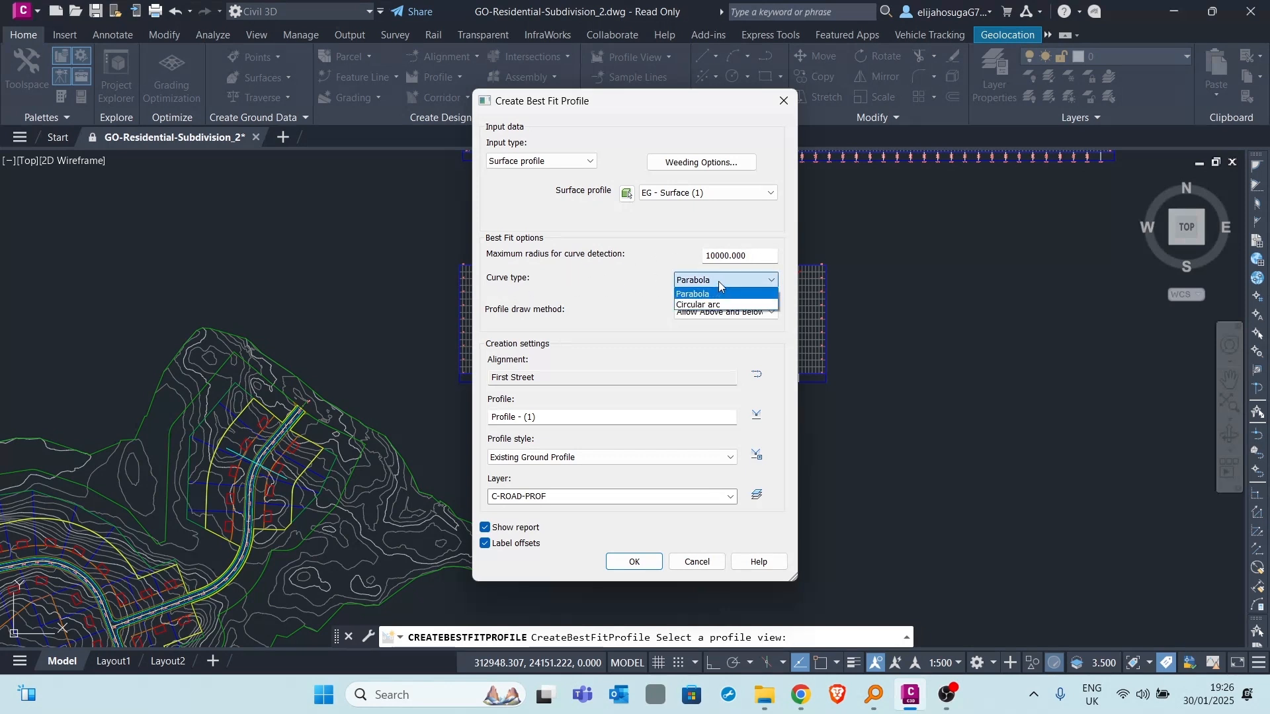
{"action": "left_click", "coordinate": [705, 295]}
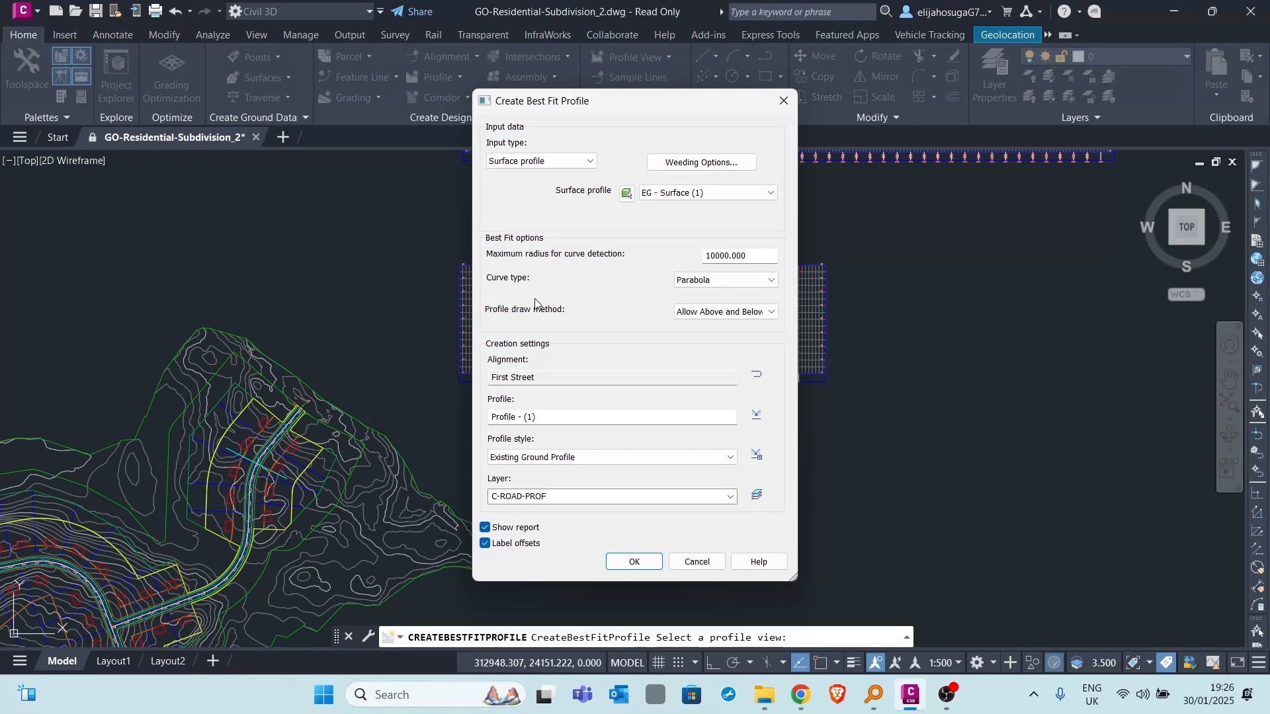
{"action": "left_click", "coordinate": [719, 313]}
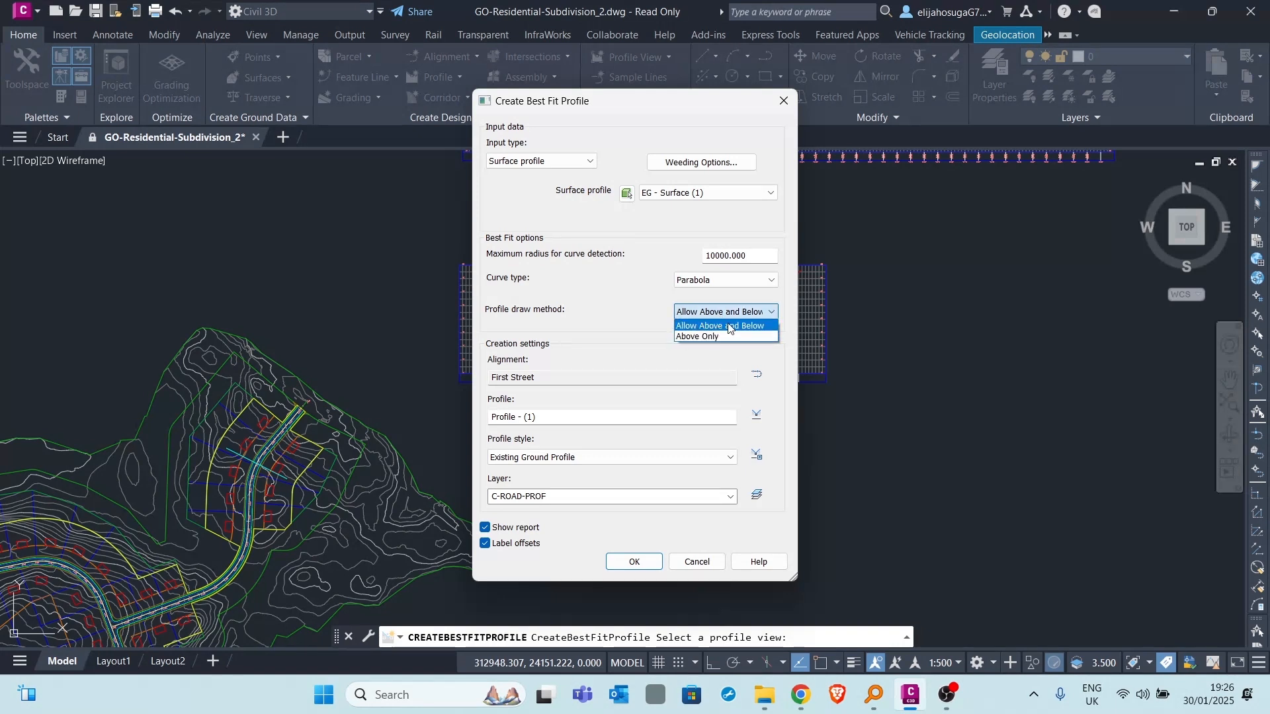
{"action": "left_click", "coordinate": [727, 327]}
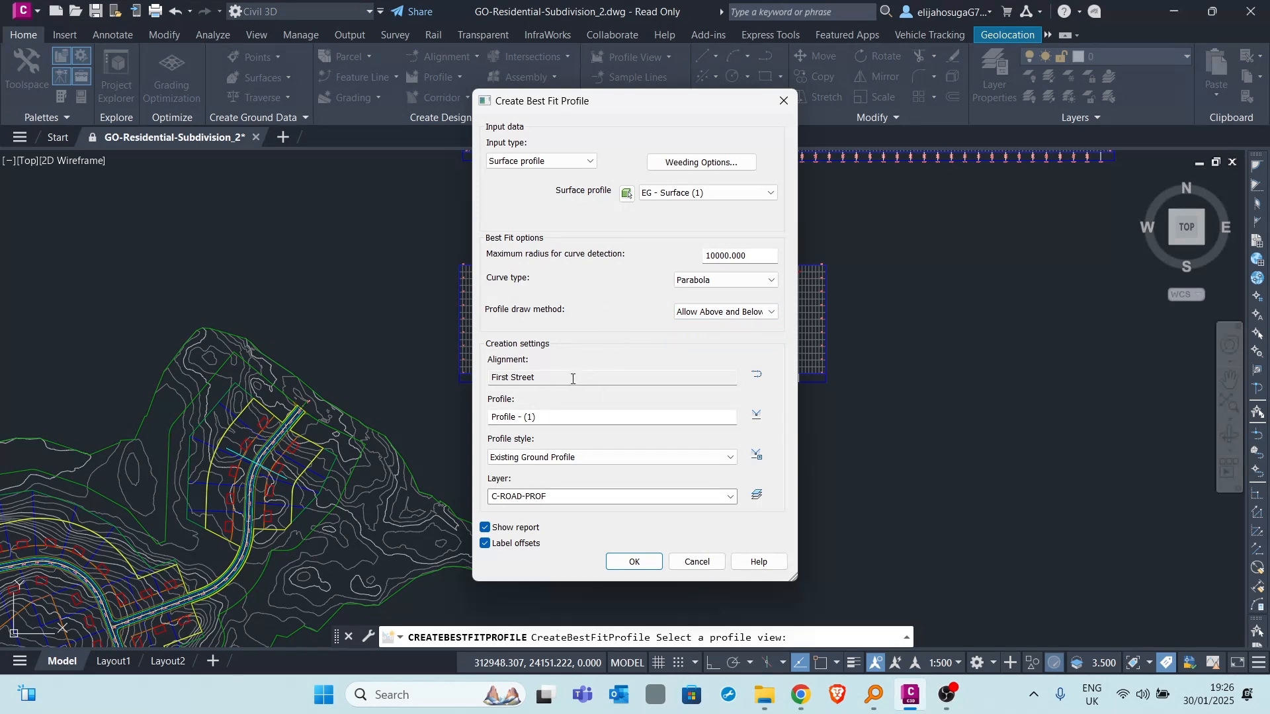
- Set the profile style to Design Profile and turn off offset labels for the best fit profile
{"action": "left_click", "coordinate": [581, 457]}
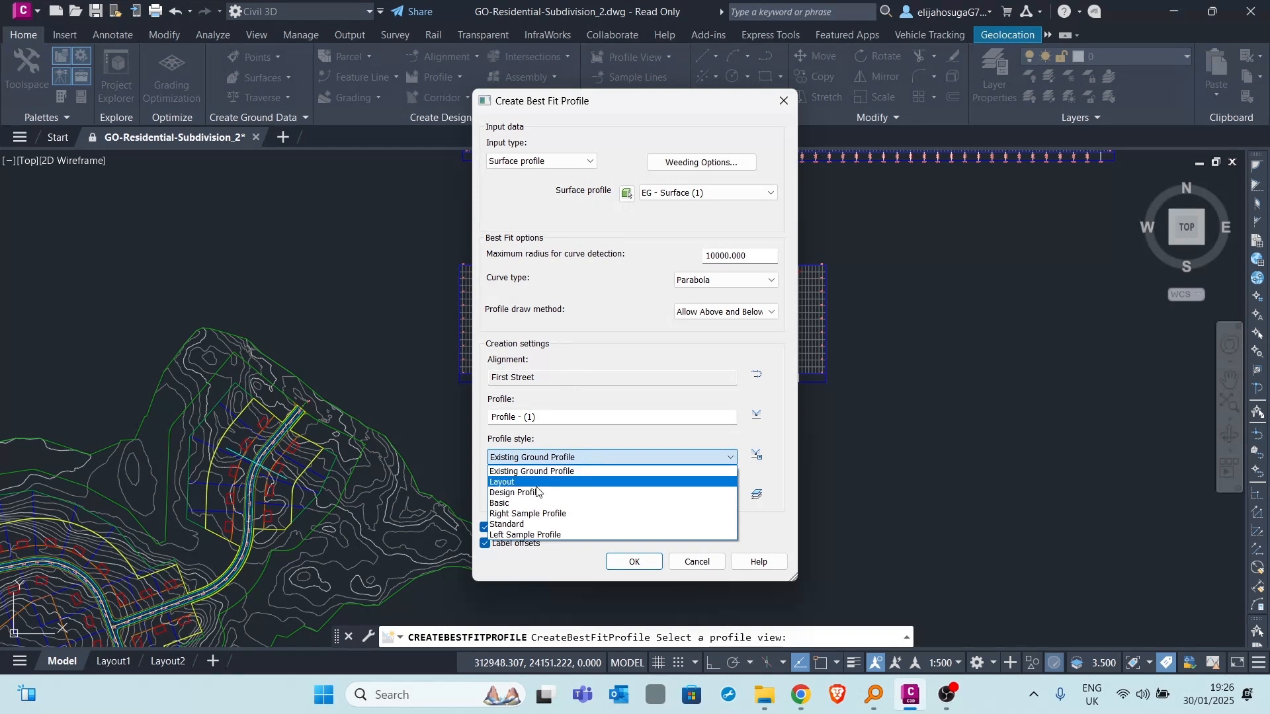
{"action": "left_click", "coordinate": [532, 497]}
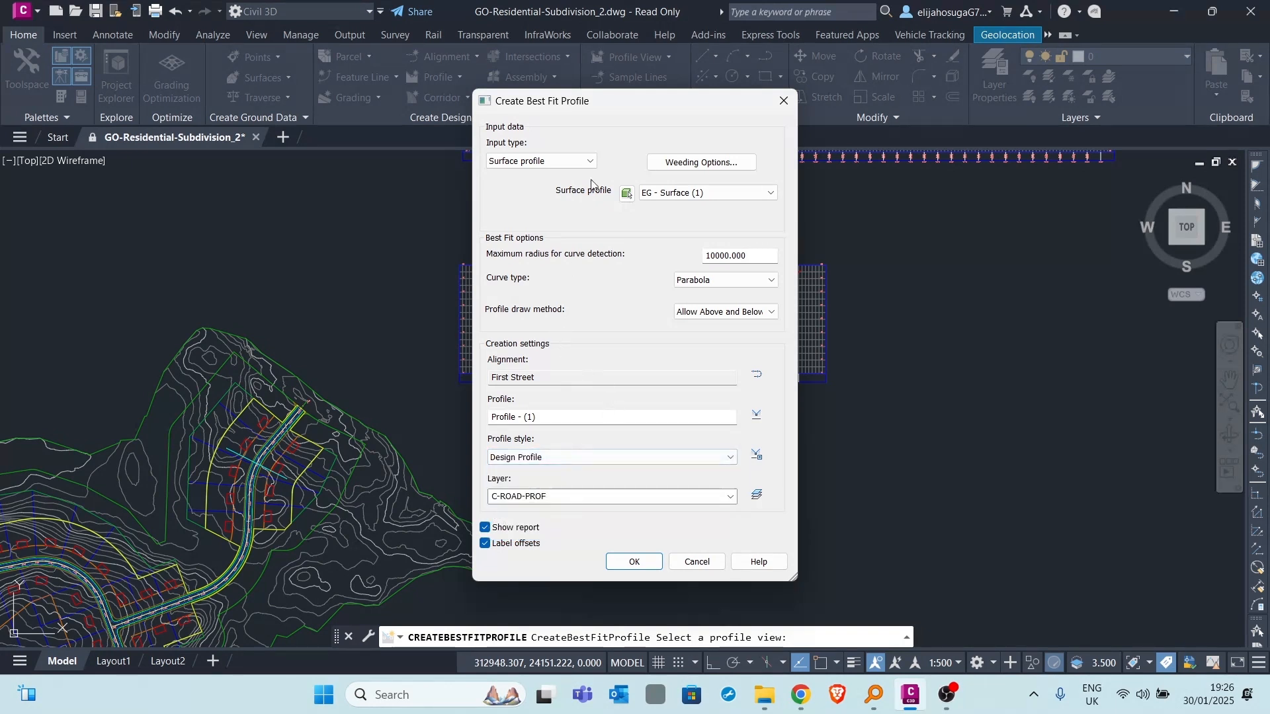
{"action": "left_click_drag", "start_coordinate": [628, 107], "coordinate": [712, 83]}
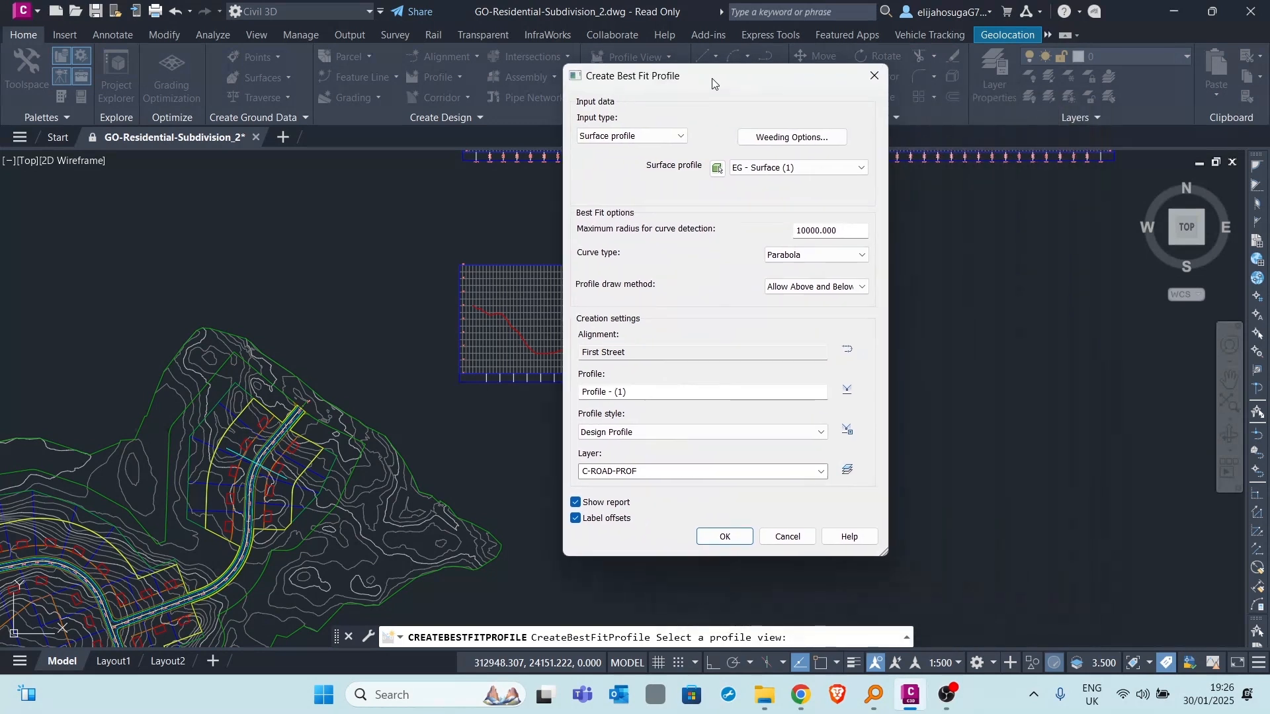
{"action": "left_click", "coordinate": [576, 519]}
{"action": "left_click_drag", "start_coordinate": [736, 80], "coordinate": [388, 123]}
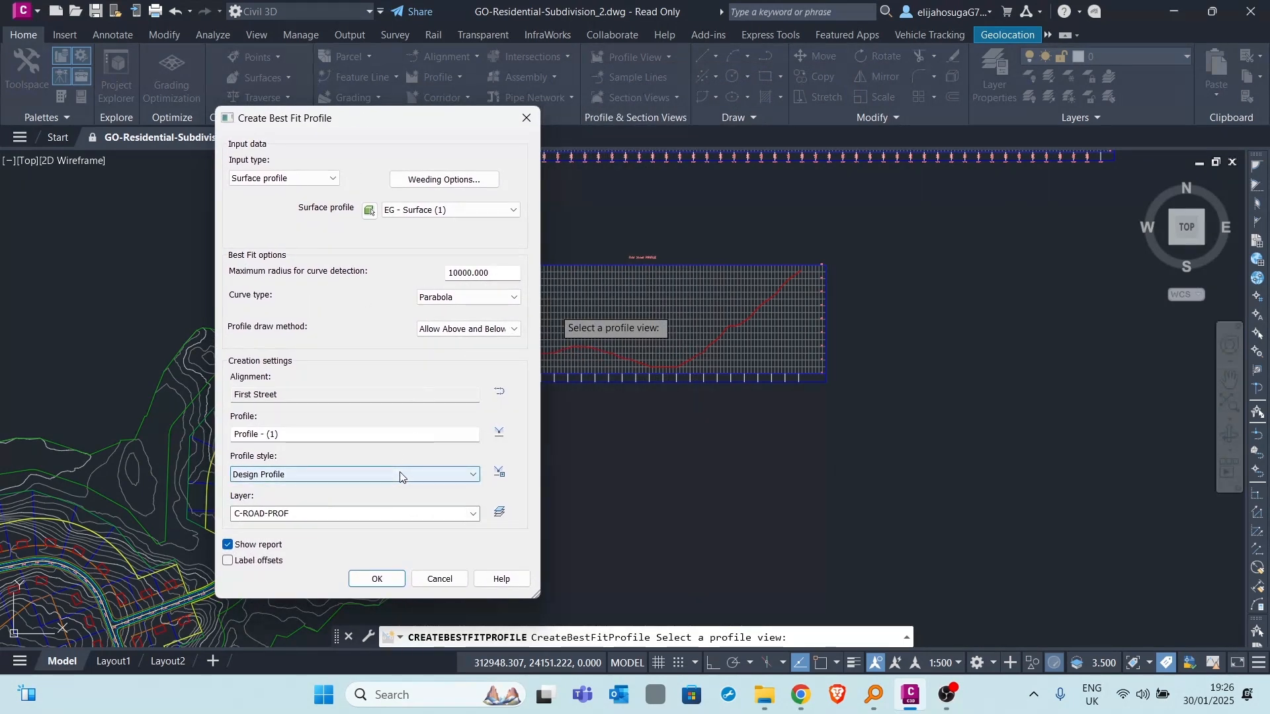
- Create the best fit profile, look through the point rows of its Best Fit Report, and close the report
{"action": "left_click", "coordinate": [393, 582]}
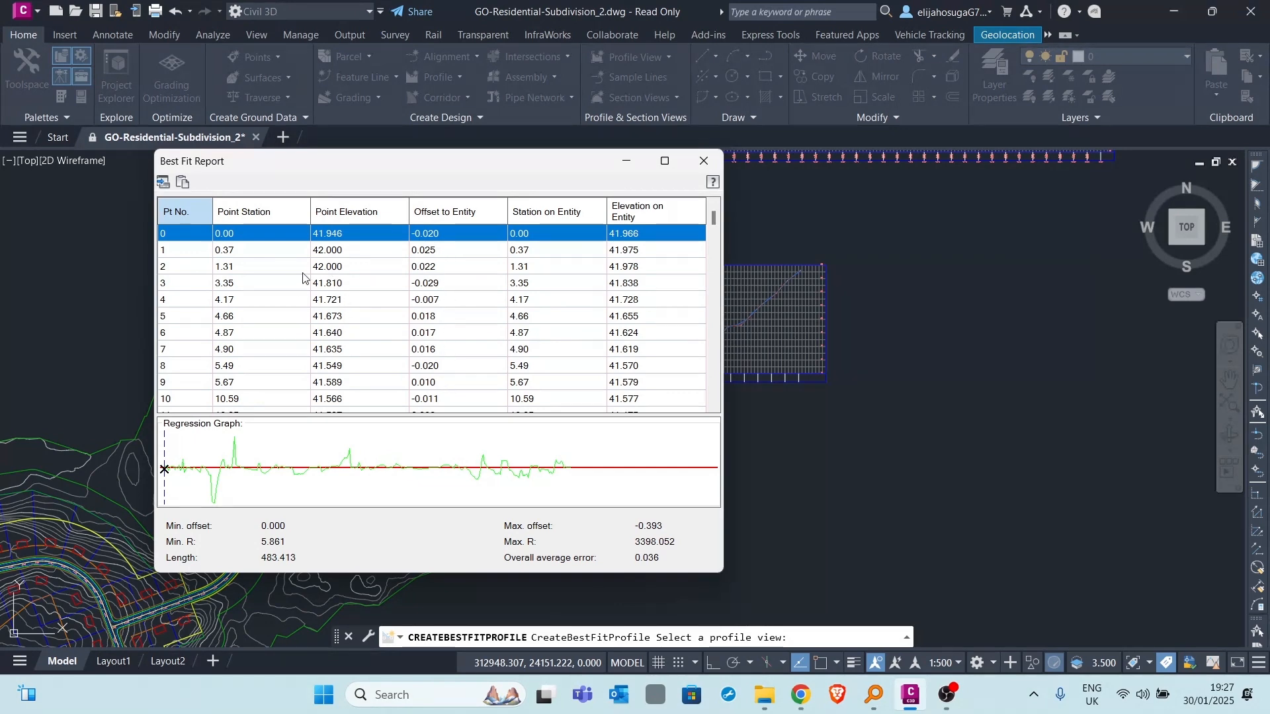
{"action": "scroll", "coordinate": [420, 236], "scroll_direction": "down", "scroll_amount": 16}
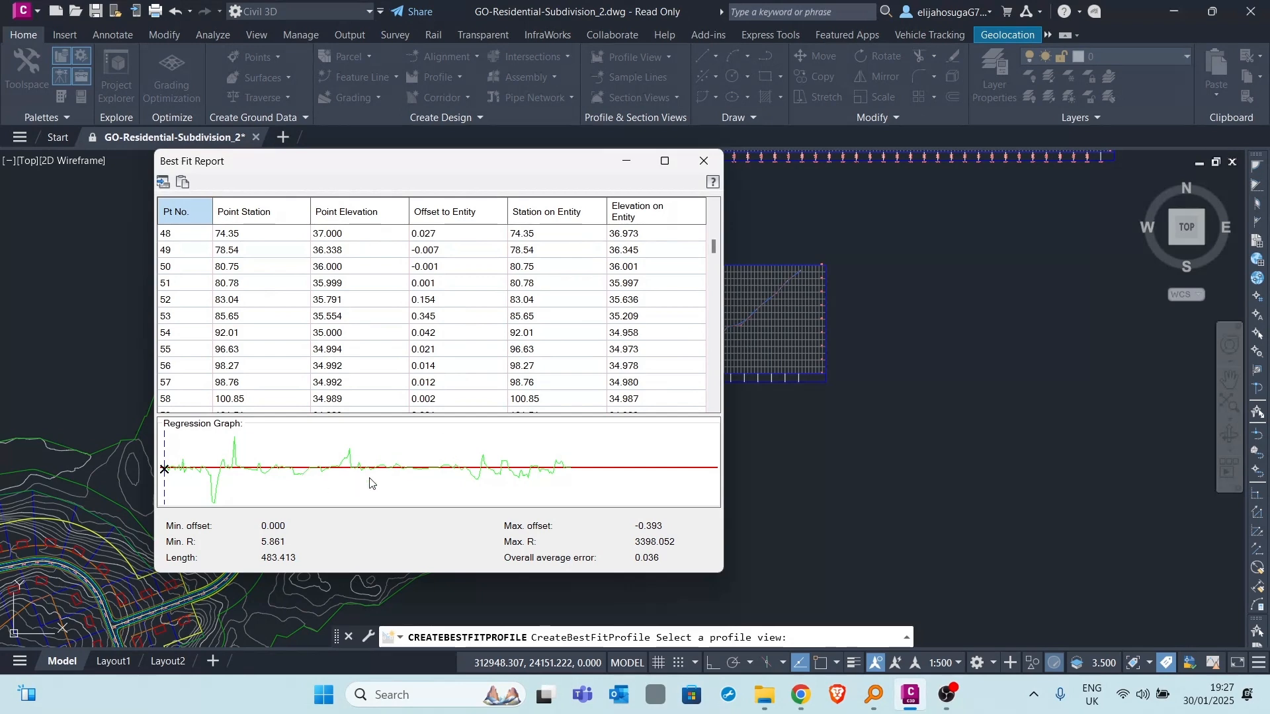
{"action": "scroll", "coordinate": [582, 364], "scroll_direction": "down", "scroll_amount": 17}
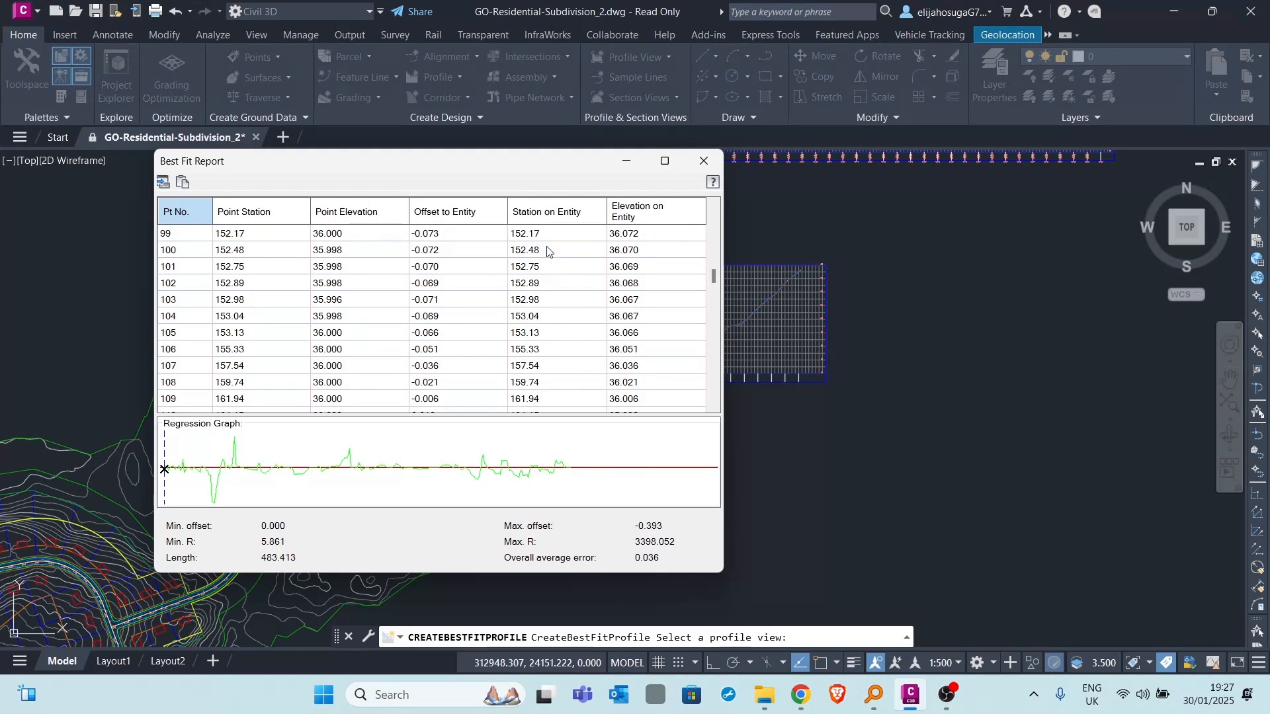
{"action": "scroll", "coordinate": [361, 299], "scroll_direction": "down", "scroll_amount": 17}
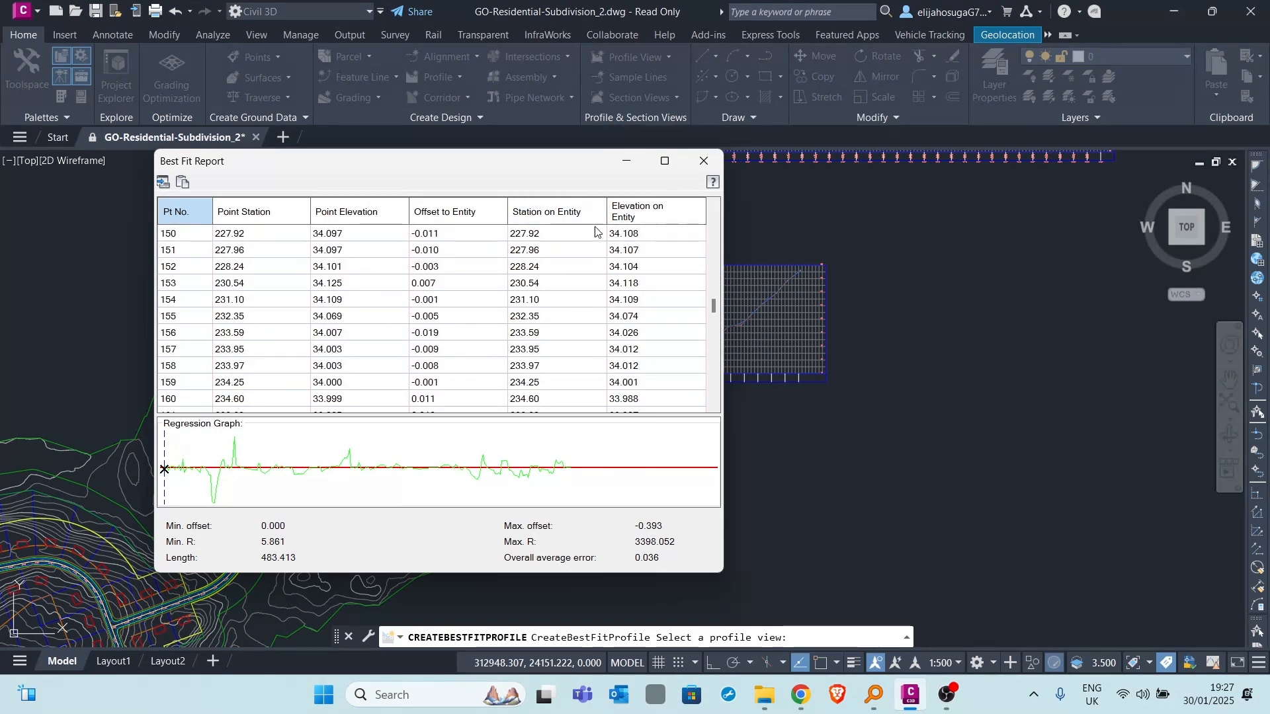
{"action": "left_click", "coordinate": [691, 162]}
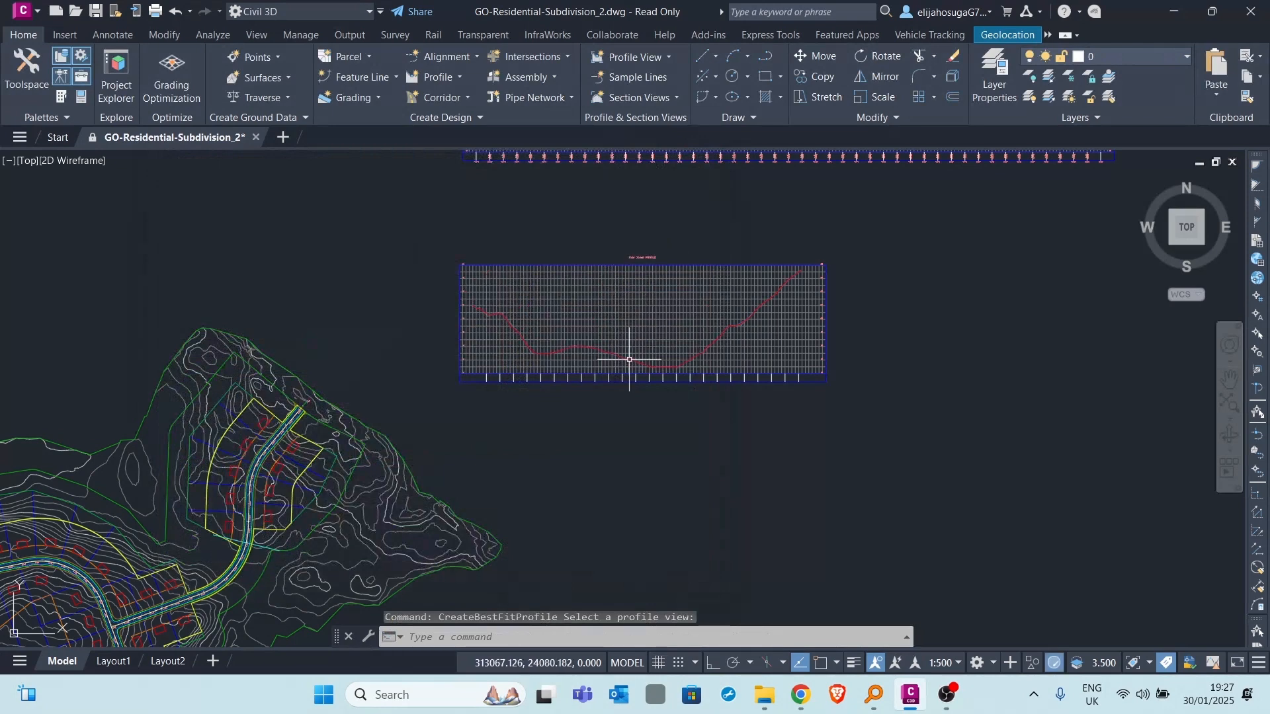
- Select the new best fit profile and examine how its tangents and curves follow the existing ground line along the profile view
{"action": "scroll", "coordinate": [617, 361], "scroll_direction": "up", "scroll_amount": 4}
{"action": "scroll", "coordinate": [588, 277], "scroll_direction": "up", "scroll_amount": 4}
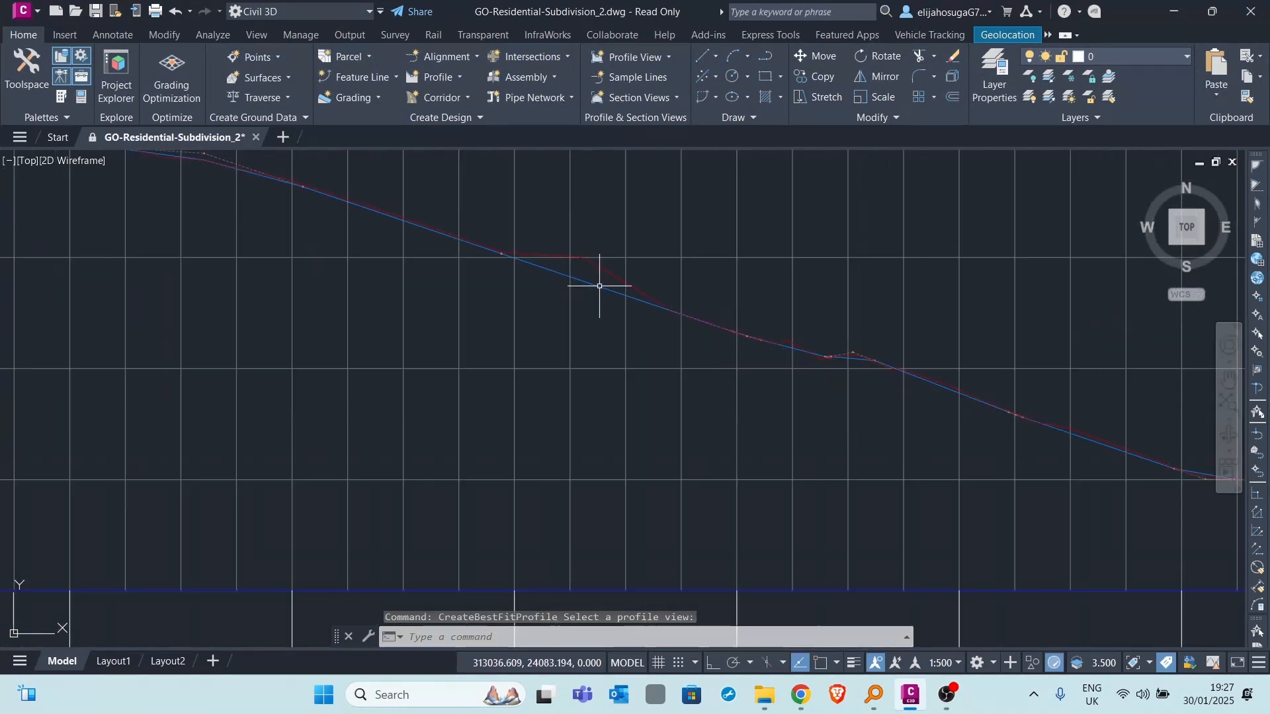
{"action": "scroll", "coordinate": [615, 285], "scroll_direction": "down", "scroll_amount": 4}
{"action": "left_click", "coordinate": [606, 292]}
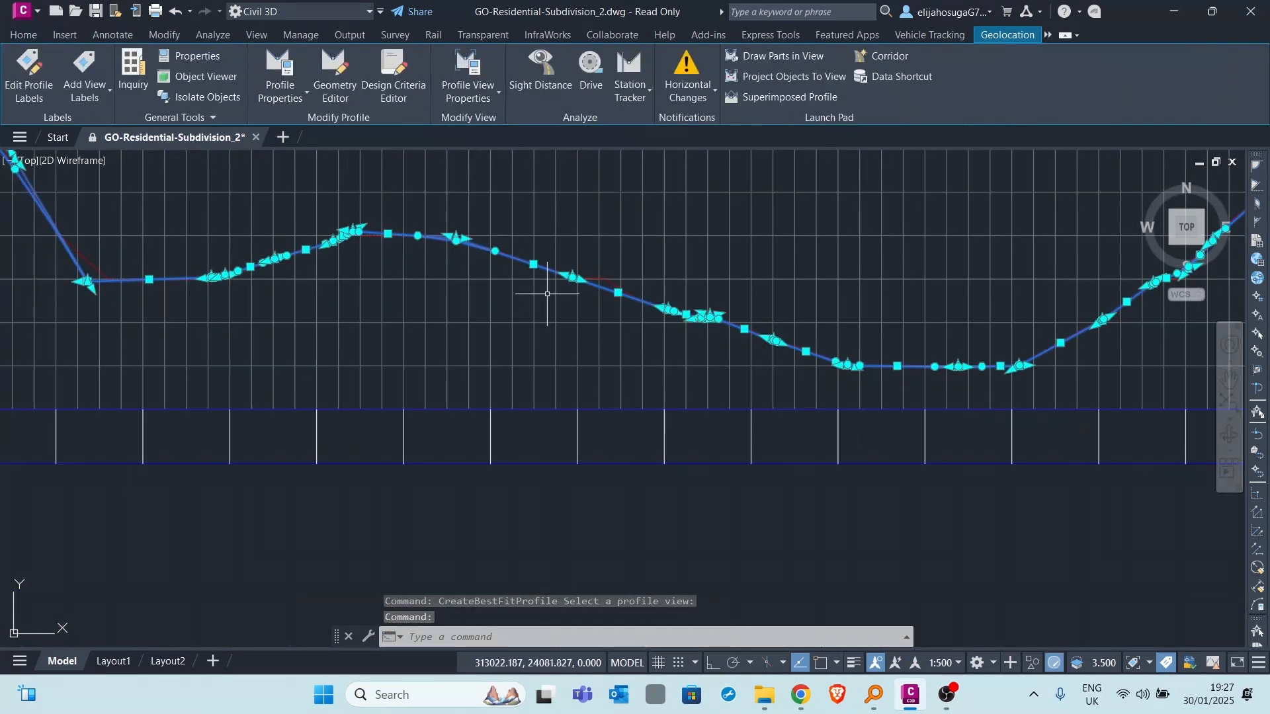
{"action": "scroll", "coordinate": [549, 295], "scroll_direction": "down", "scroll_amount": 5}
{"action": "scroll", "coordinate": [430, 266], "scroll_direction": "up", "scroll_amount": 6}
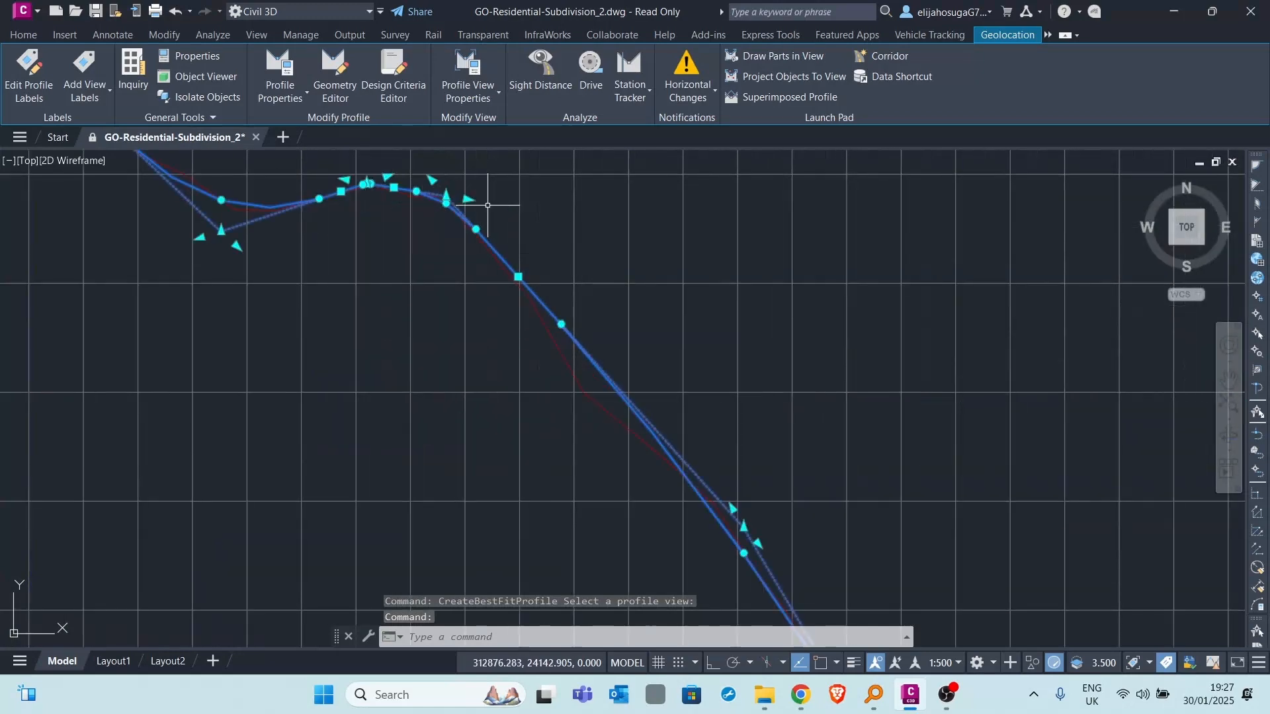
{"action": "scroll", "coordinate": [433, 212], "scroll_direction": "down", "scroll_amount": 4}
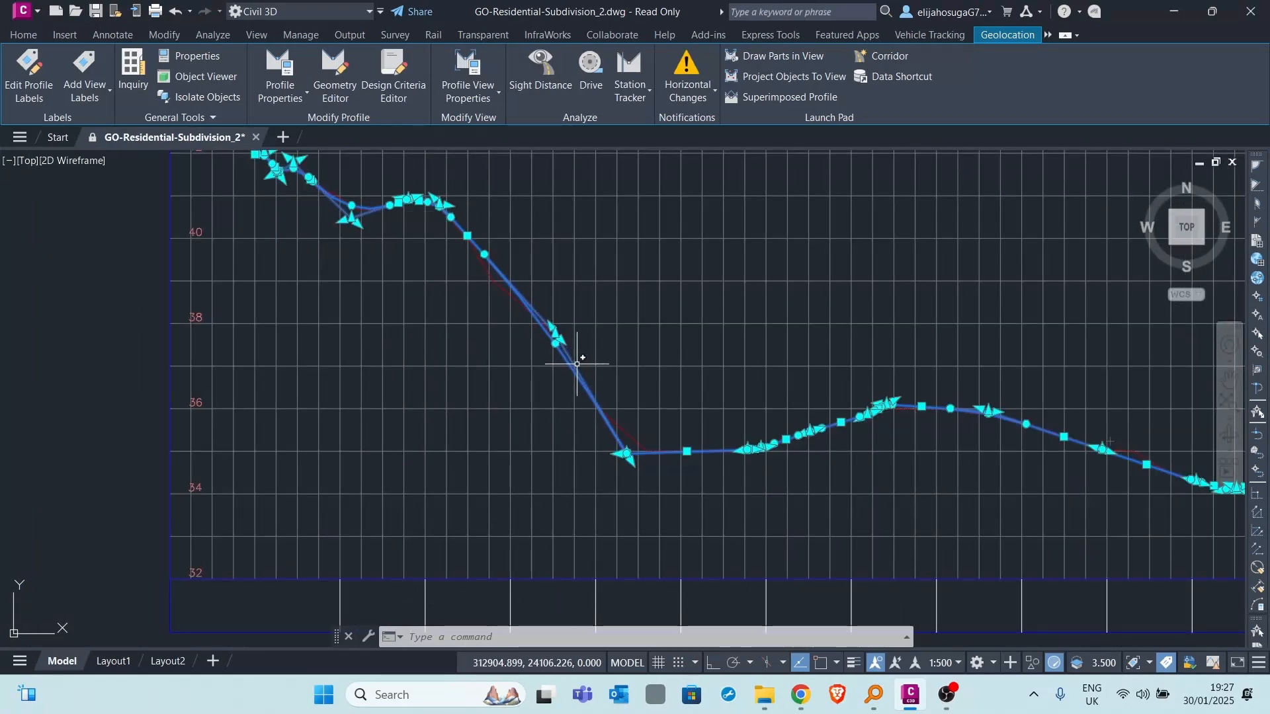
{"action": "scroll", "coordinate": [660, 303], "scroll_direction": "down", "scroll_amount": 6}
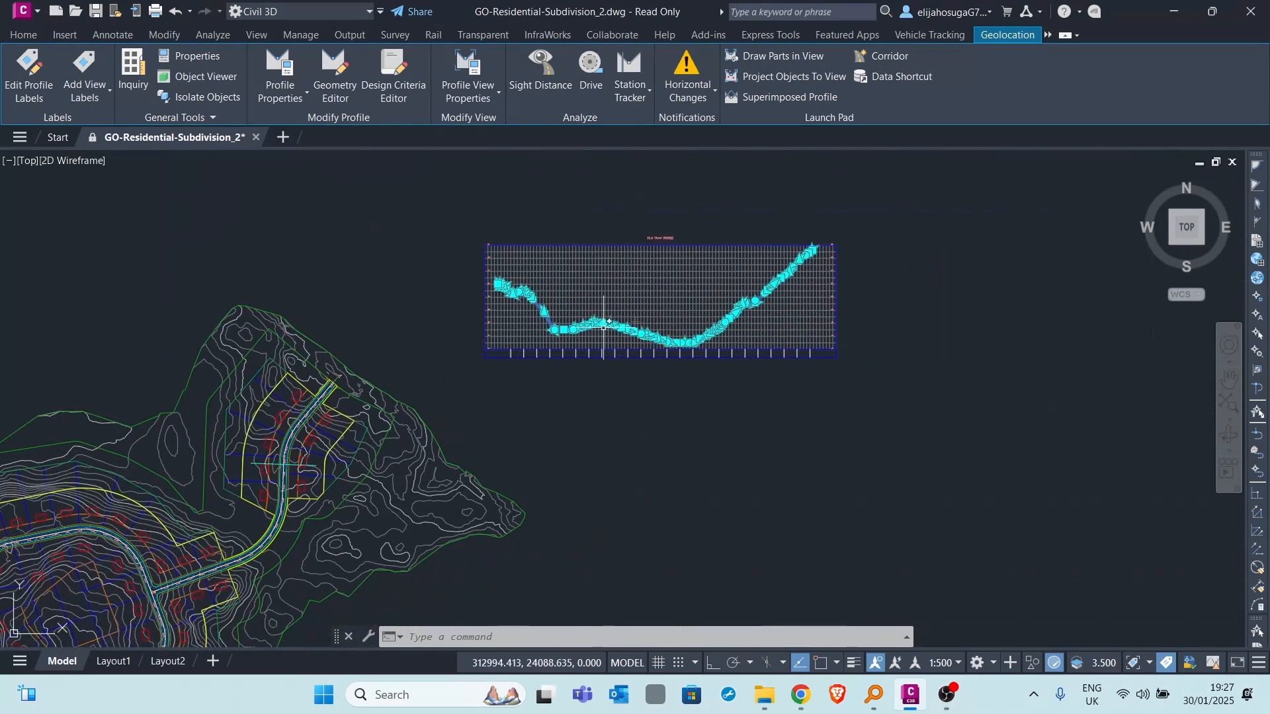
{"action": "scroll", "coordinate": [477, 331], "scroll_direction": "up", "scroll_amount": 7}
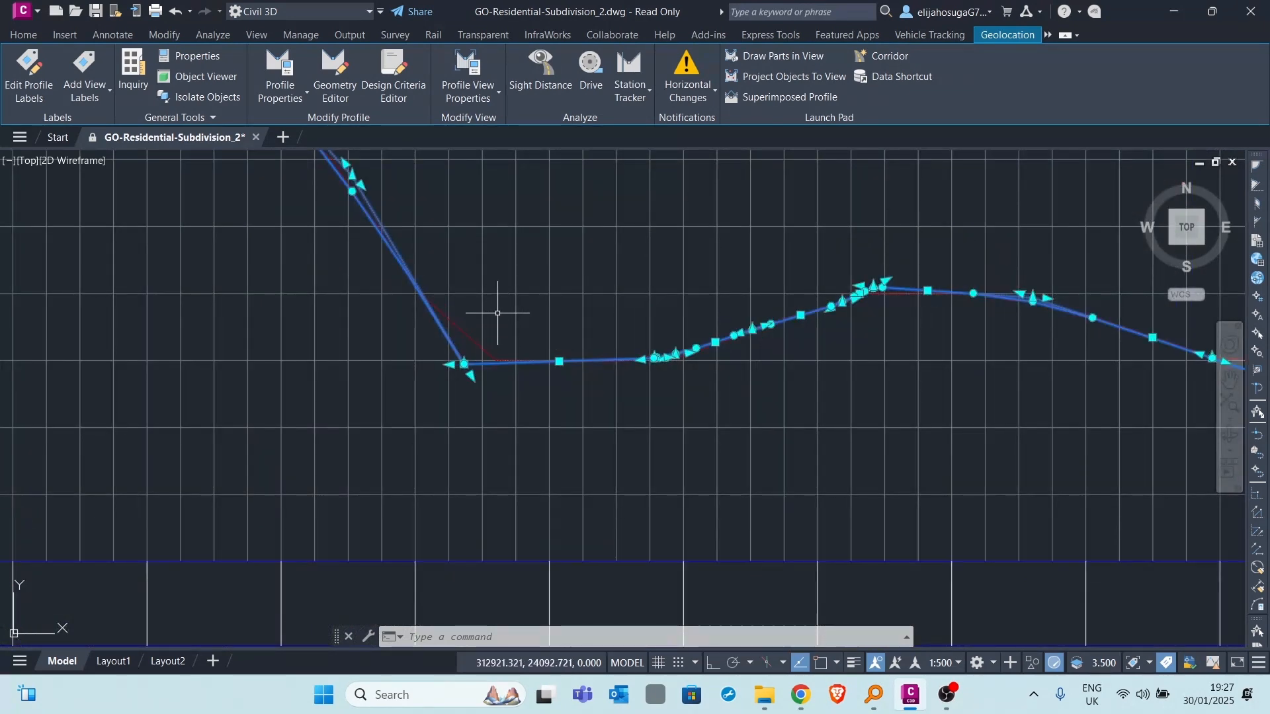
{"action": "scroll", "coordinate": [487, 279], "scroll_direction": "down", "scroll_amount": 3}
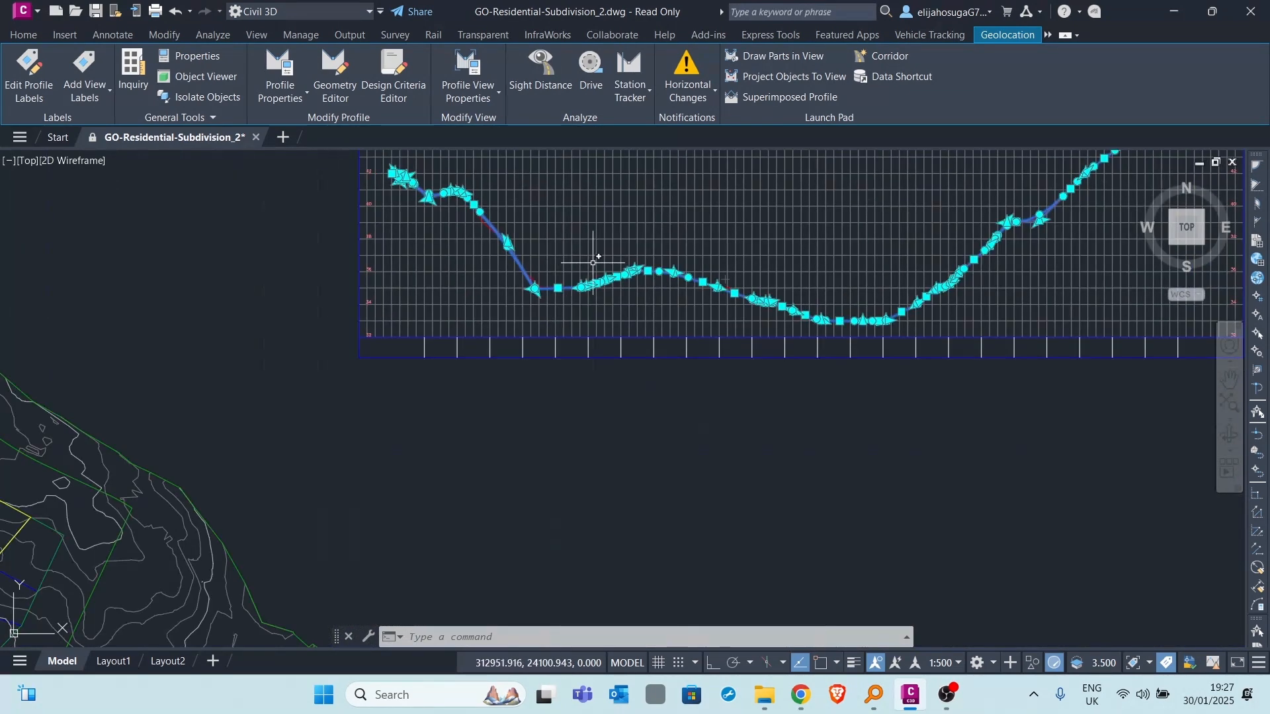
- Check the selected best fit profile against the ground line once more and delete it from the First Street profile view
{"action": "scroll", "coordinate": [491, 251], "scroll_direction": "up", "scroll_amount": 4}
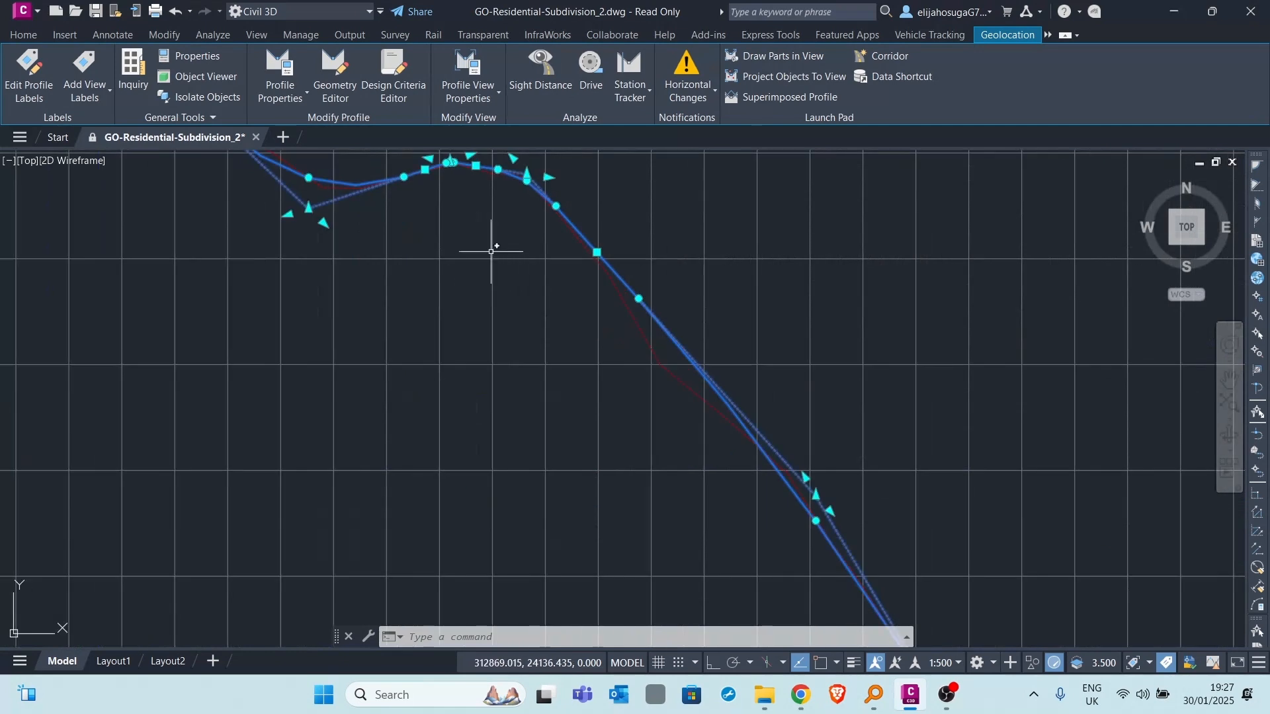
{"action": "scroll", "coordinate": [616, 334], "scroll_direction": "down", "scroll_amount": 5}
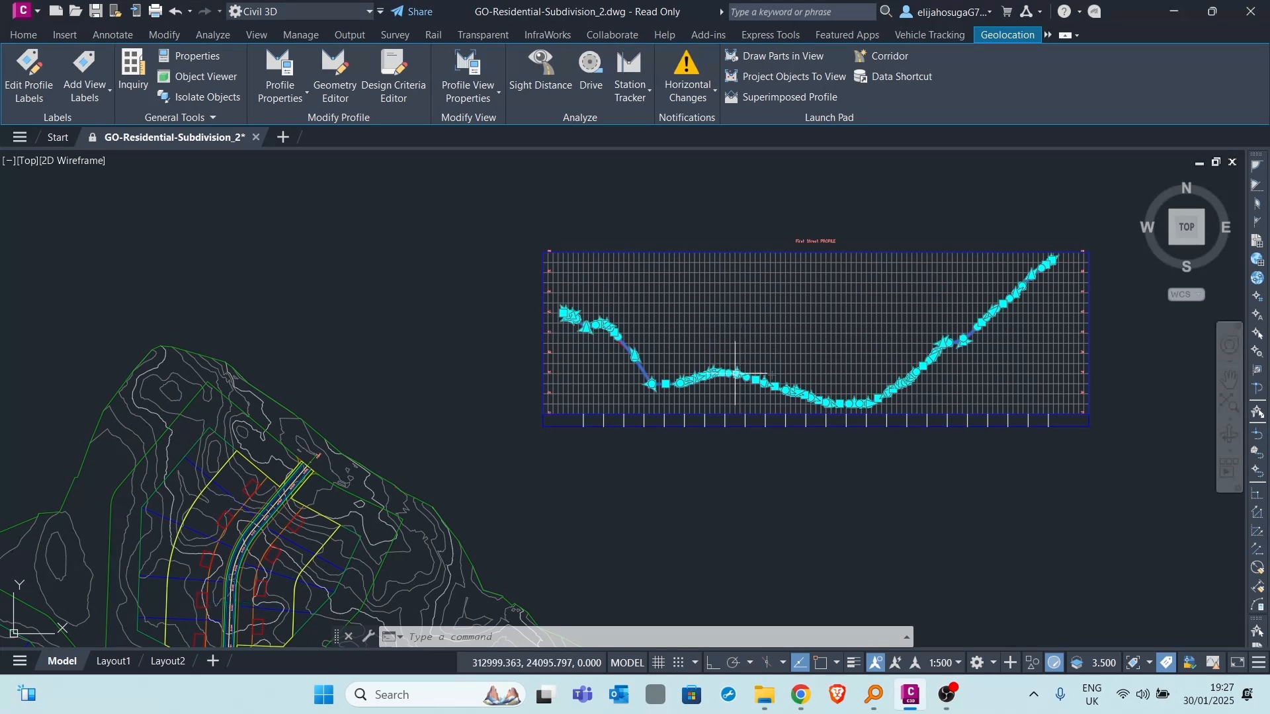
{"action": "mouse_move", "coordinate": [733, 394]}
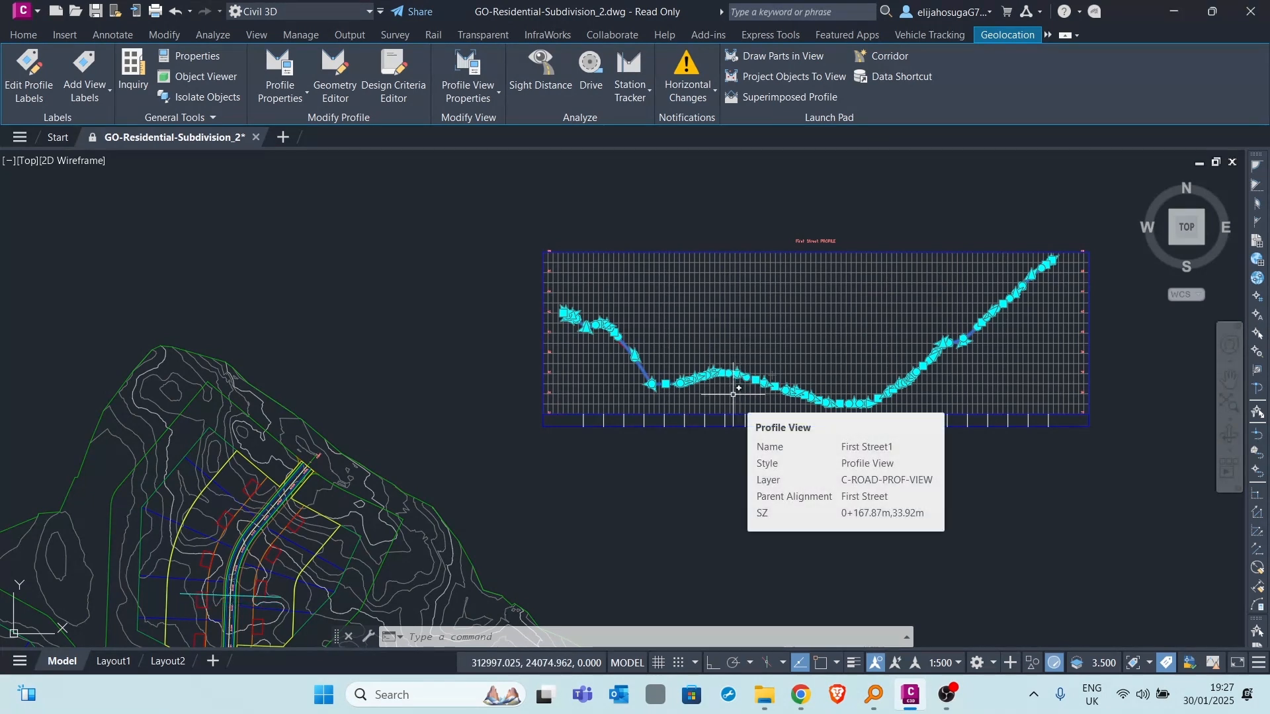
{"action": "key", "text": "Delete"}
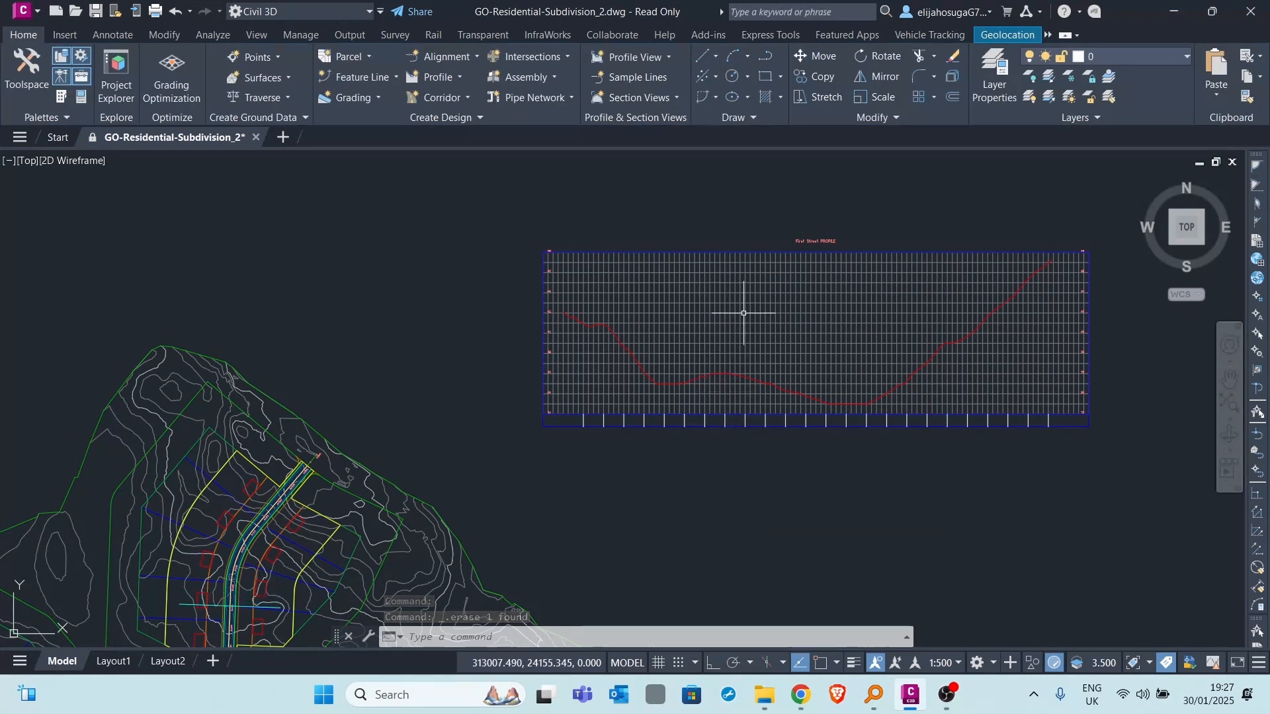
- Create a layout profile named Design Profile in the First Street profile view using the Profile Creation Tools
{"action": "middle_click_drag", "start_coordinate": [768, 318], "coordinate": [682, 294]}
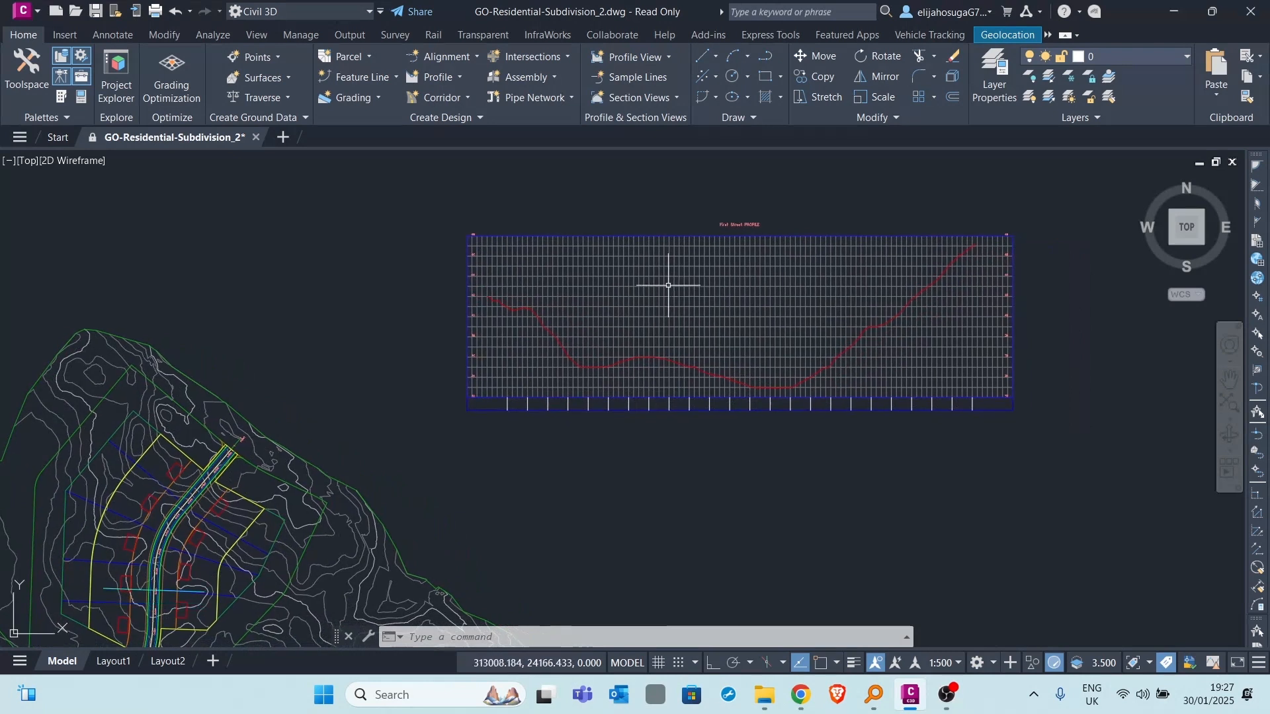
{"action": "left_click", "coordinate": [454, 78]}
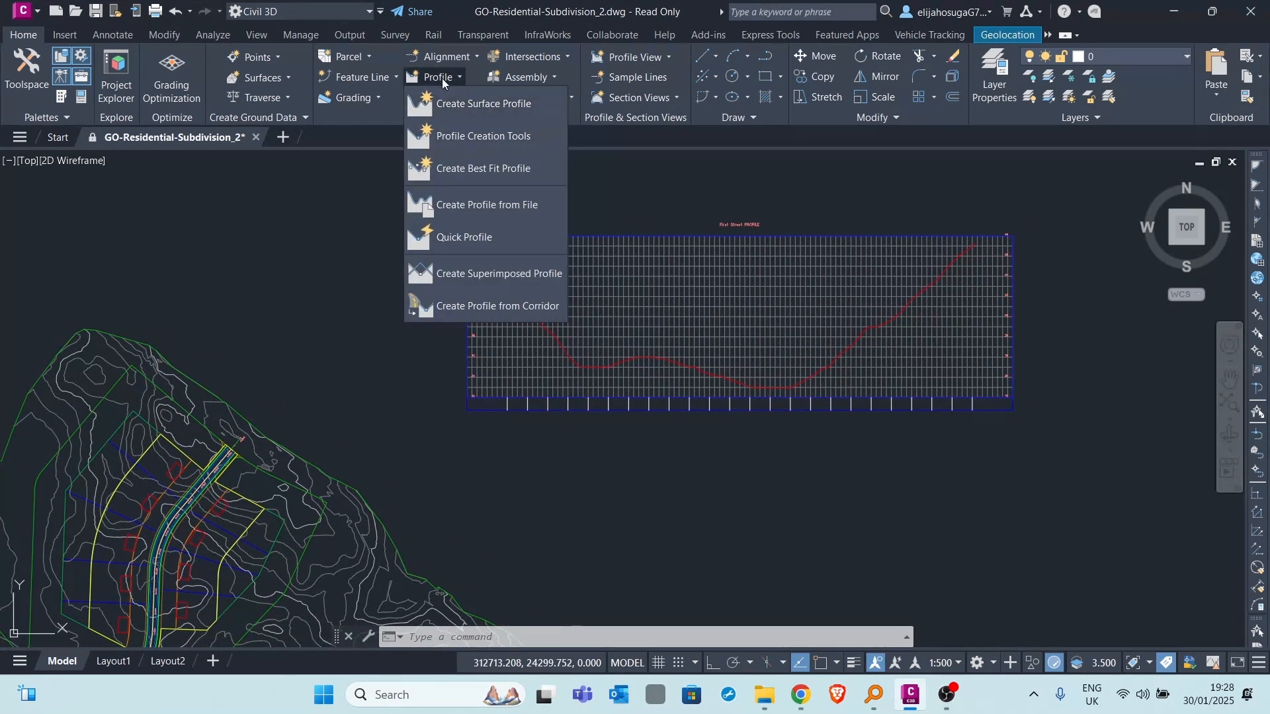
{"action": "left_click", "coordinate": [442, 78]}
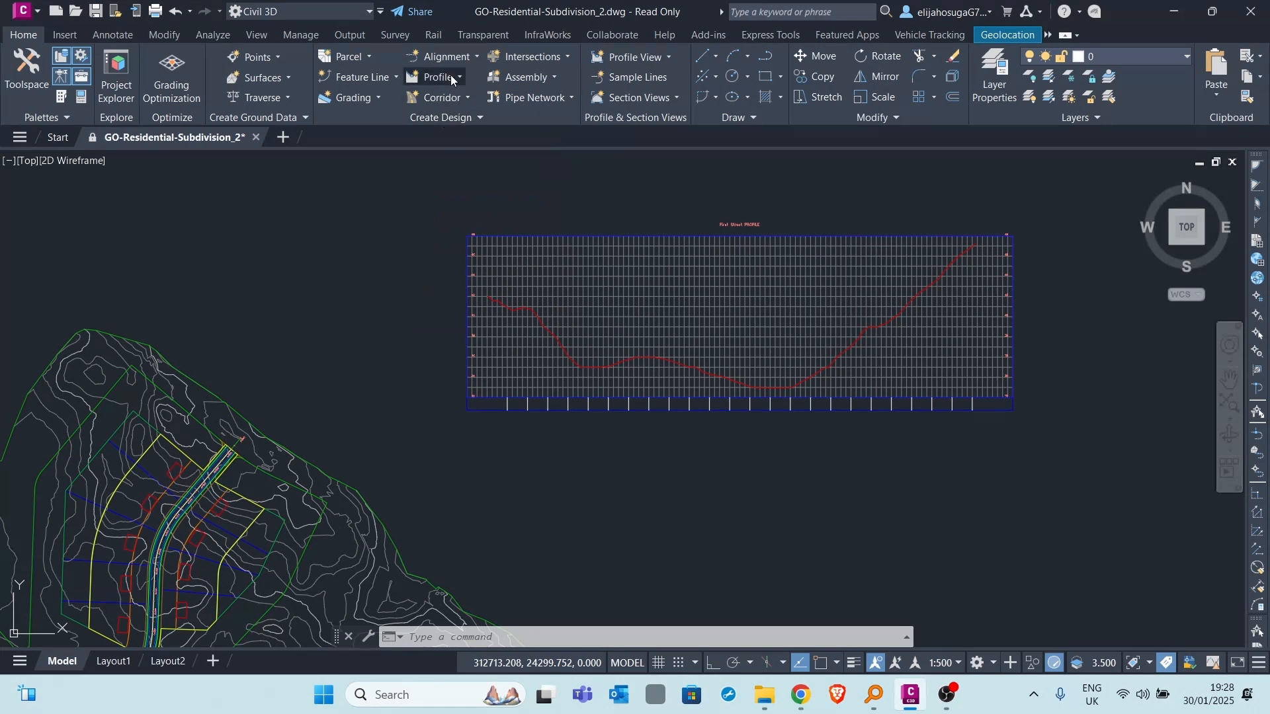
{"action": "left_click", "coordinate": [454, 78]}
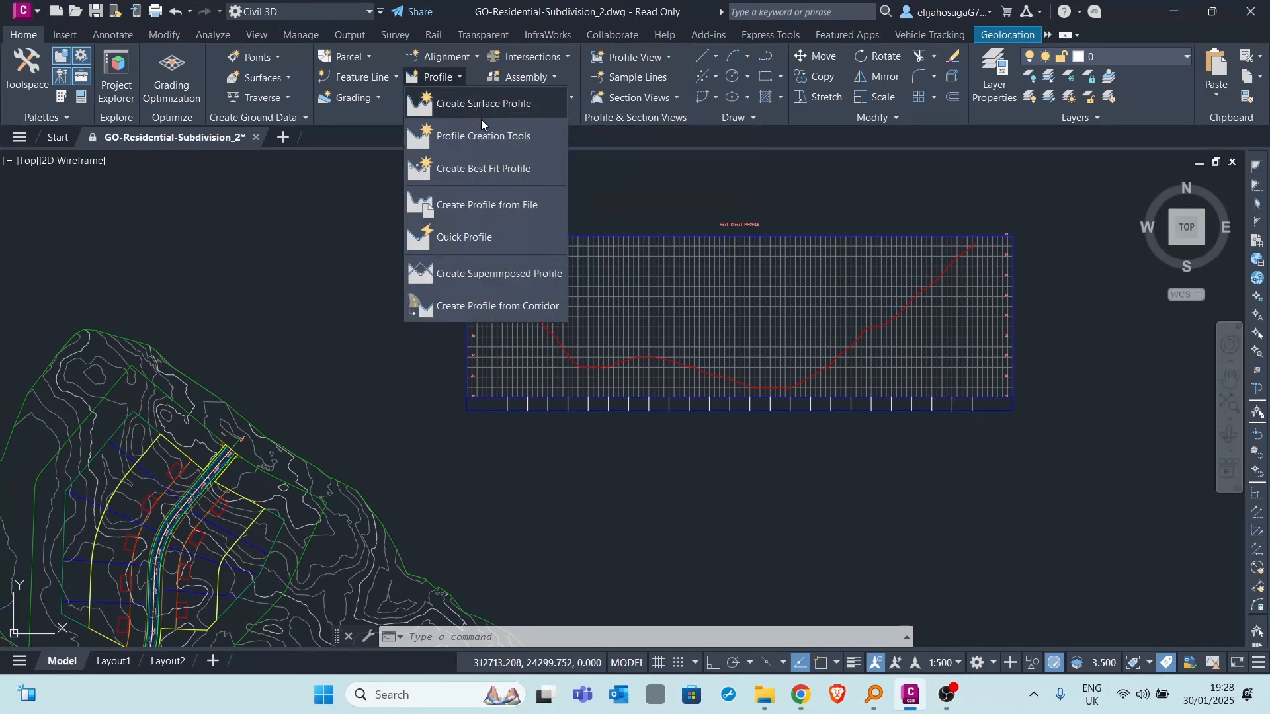
{"action": "left_click", "coordinate": [482, 136]}
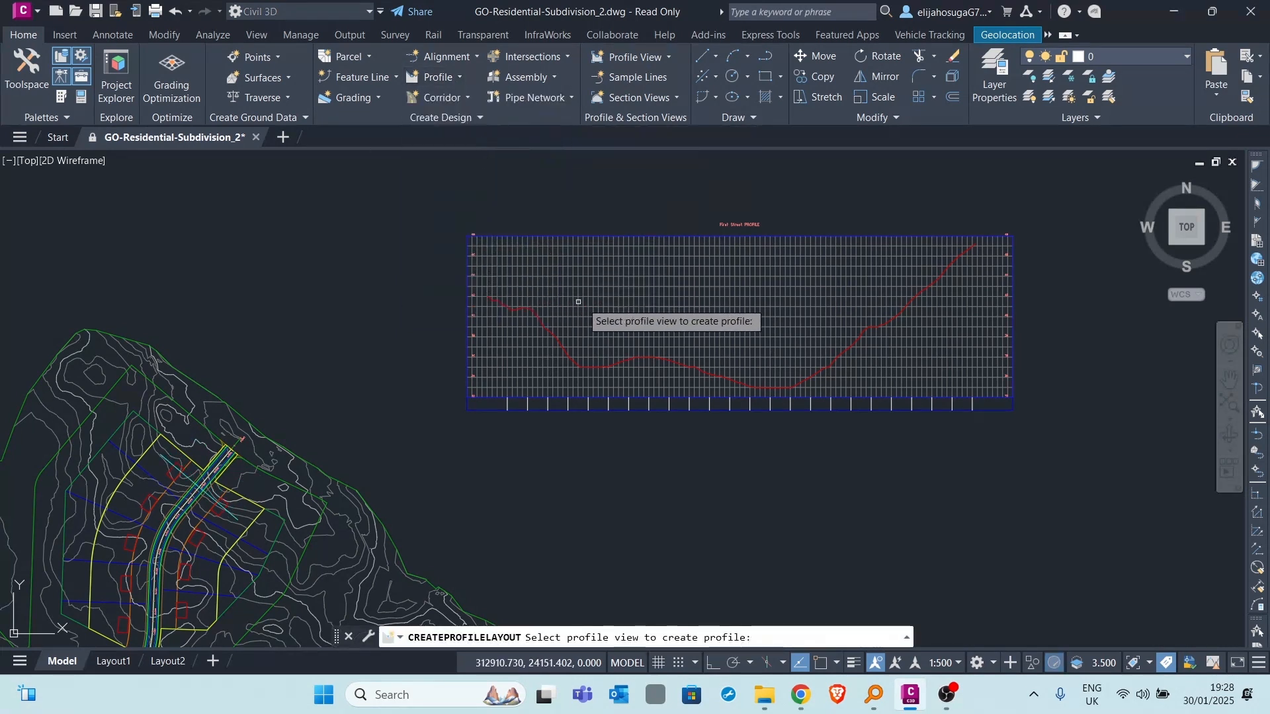
{"action": "left_click", "coordinate": [612, 298]}
{"action": "left_click_drag", "start_coordinate": [601, 126], "coordinate": [469, 115]}
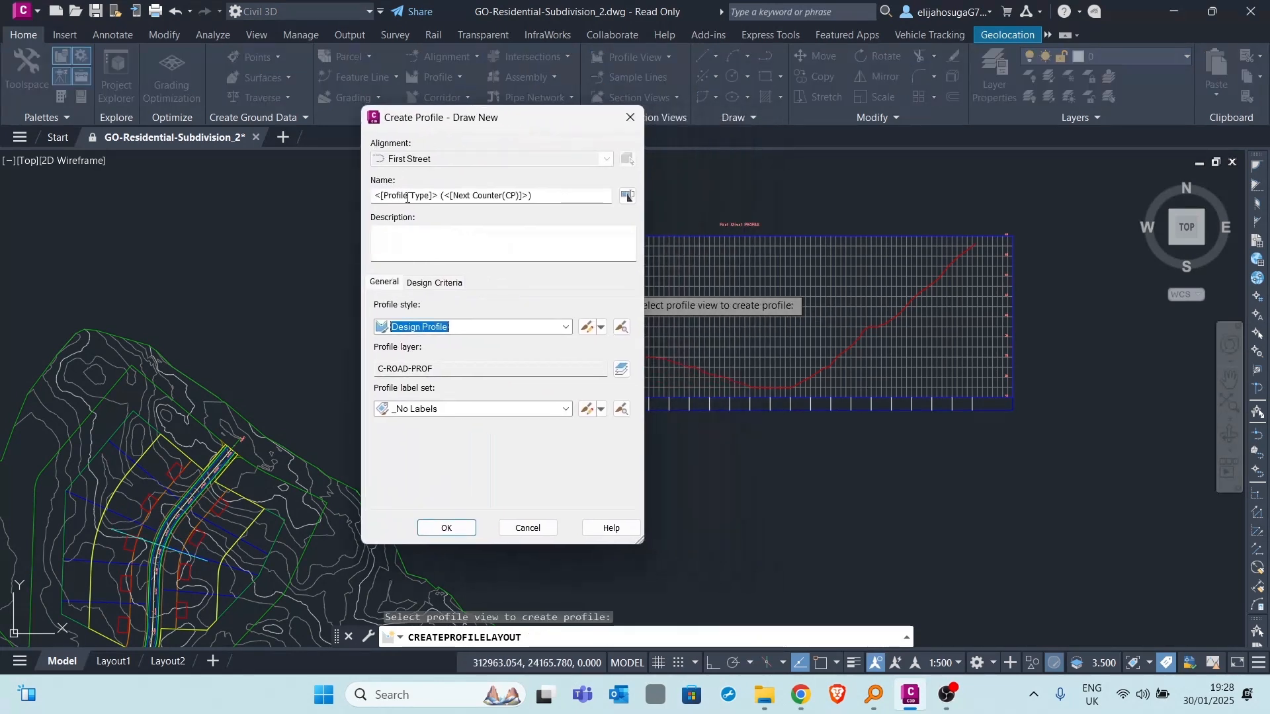
{"action": "left_click_drag", "start_coordinate": [555, 195], "coordinate": [353, 195]}
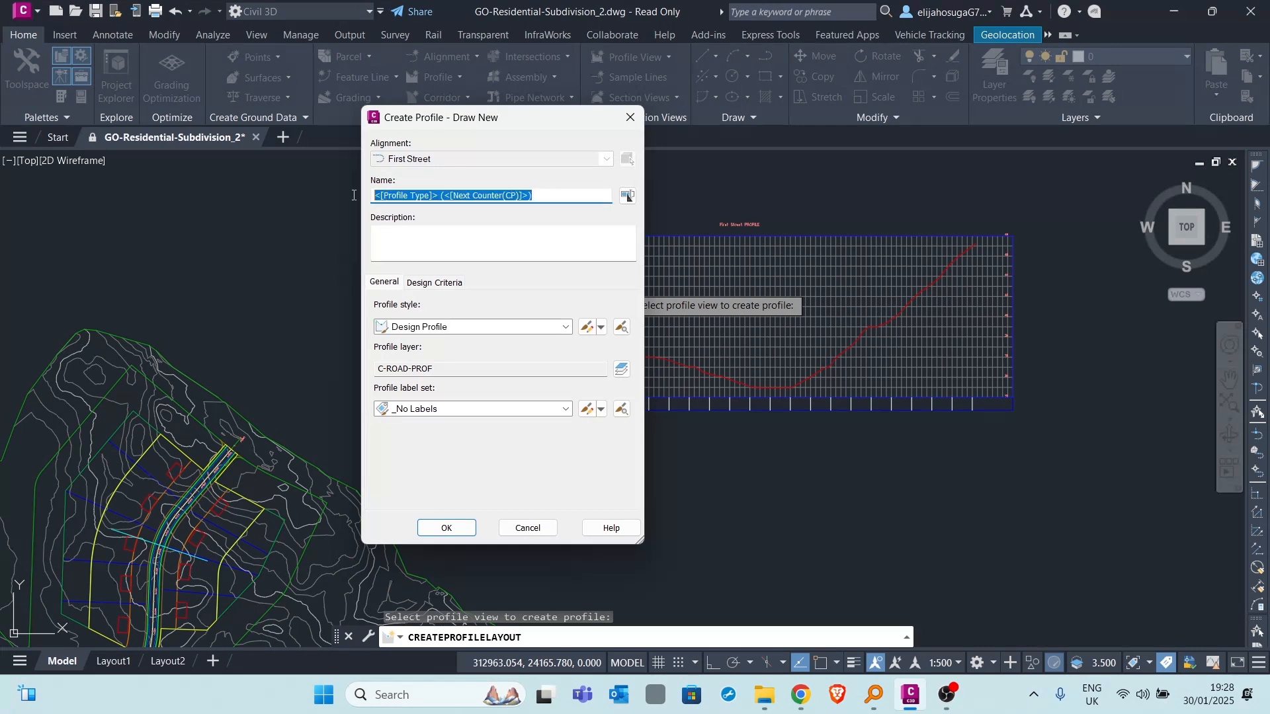
{"action": "type", "text": "Design Profile"}
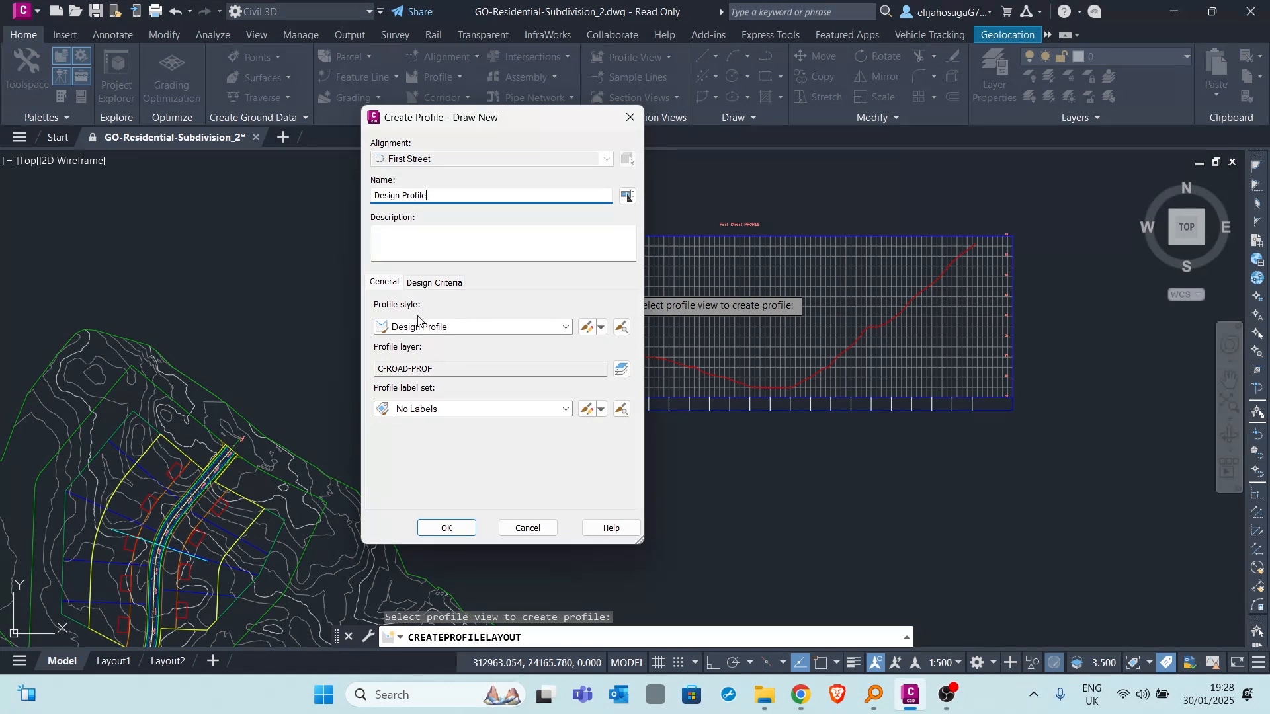
{"action": "left_click", "coordinate": [438, 284]}
{"action": "left_click", "coordinate": [386, 286]}
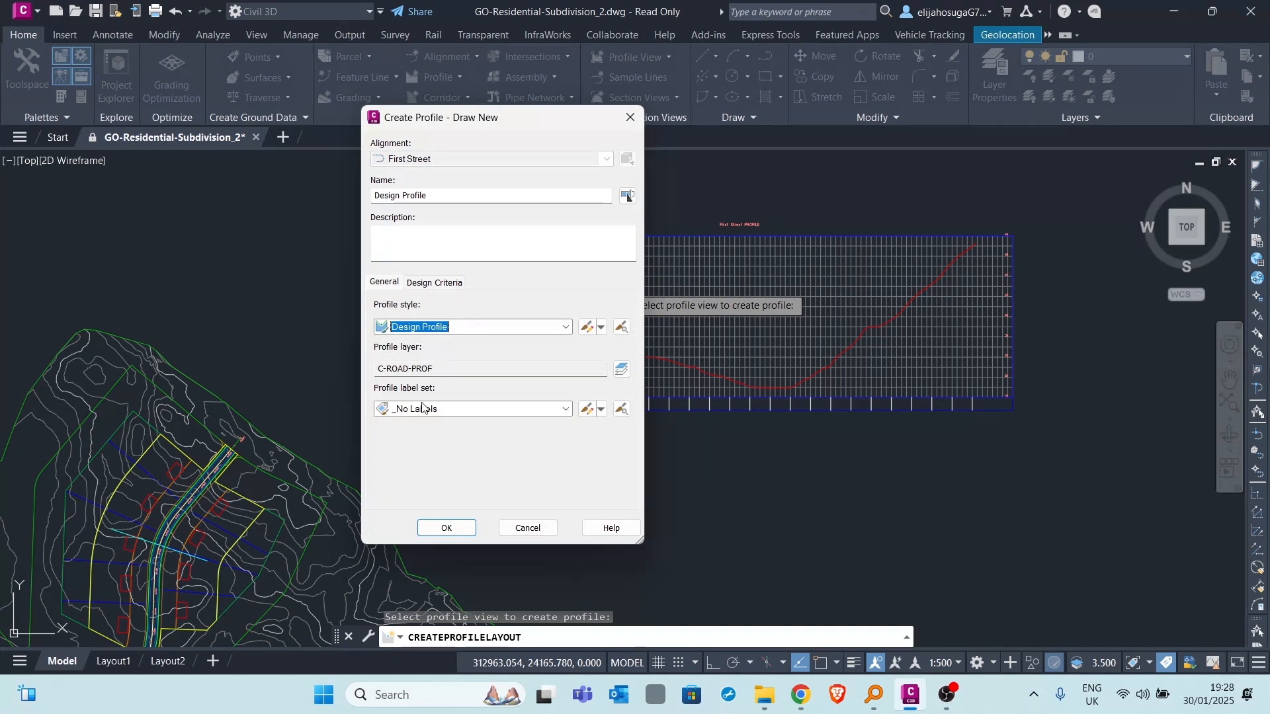
{"action": "left_click", "coordinate": [446, 528]}
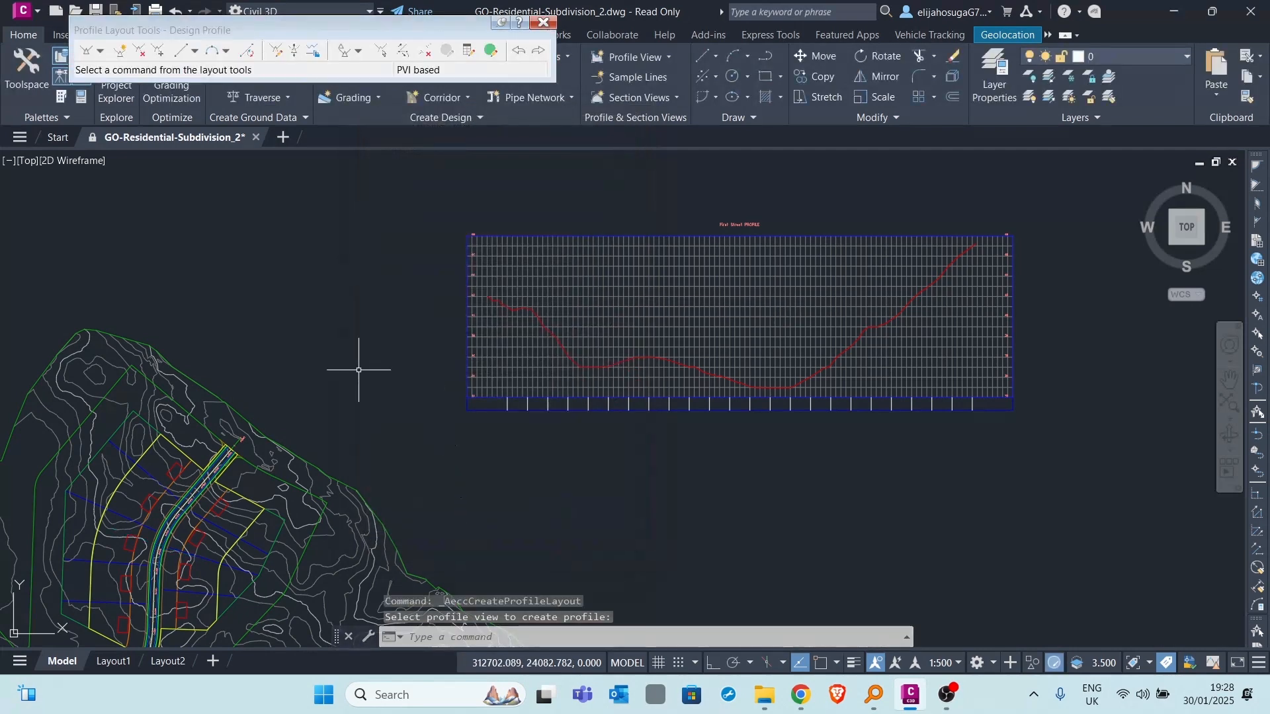
- Start a Fixed Tangent - Best Fit for the design profile, with its input points specified by clicking on the screen
{"action": "left_click_drag", "start_coordinate": [245, 27], "coordinate": [254, 111]}
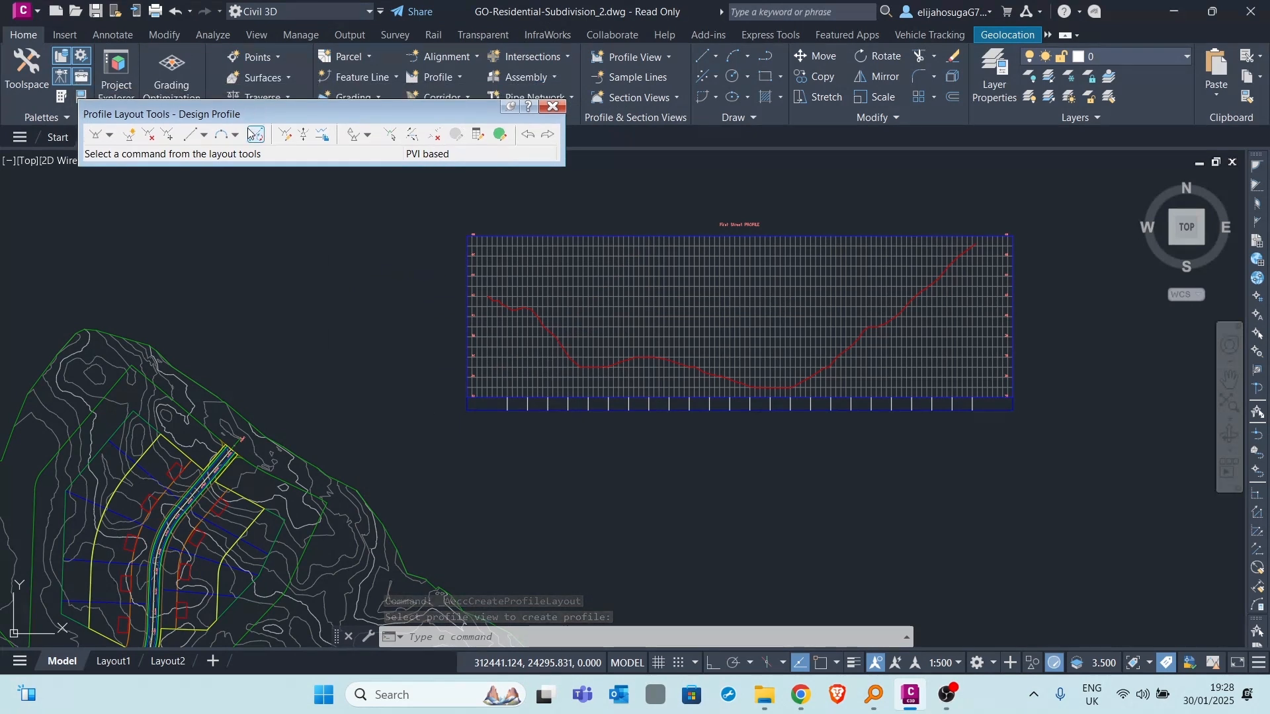
{"action": "left_click", "coordinate": [205, 136]}
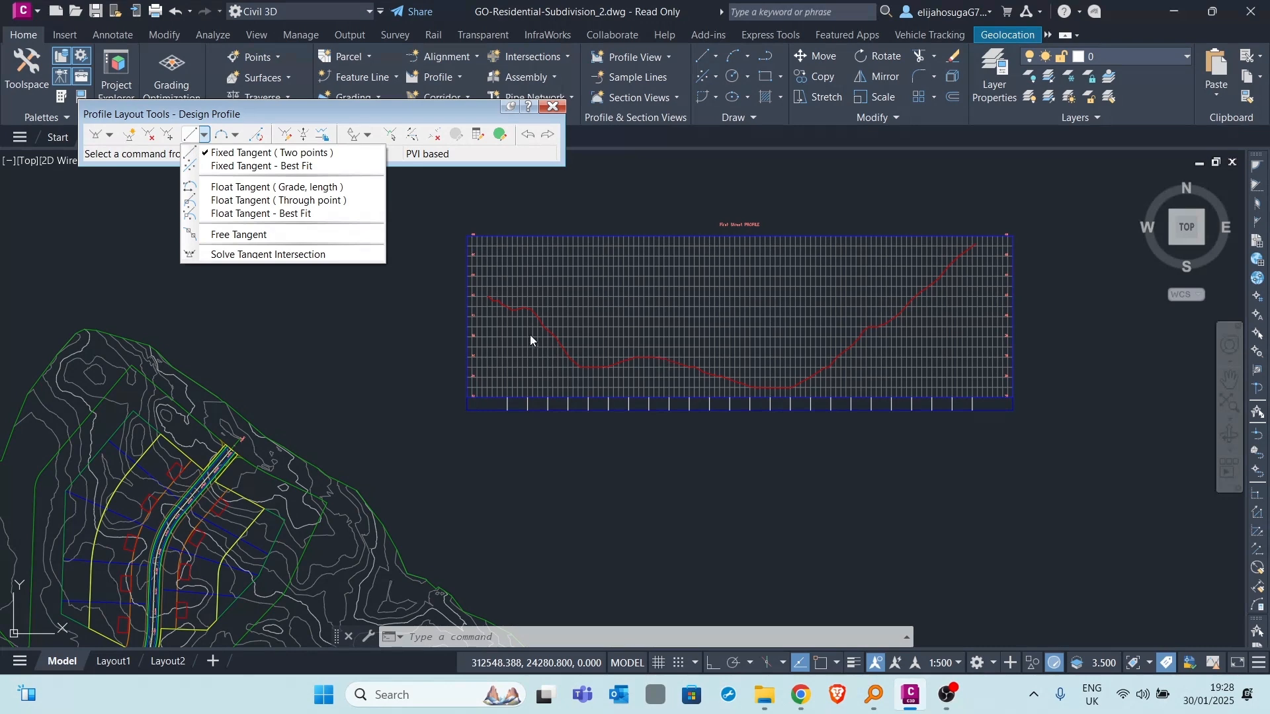
{"action": "left_click", "coordinate": [254, 167]}
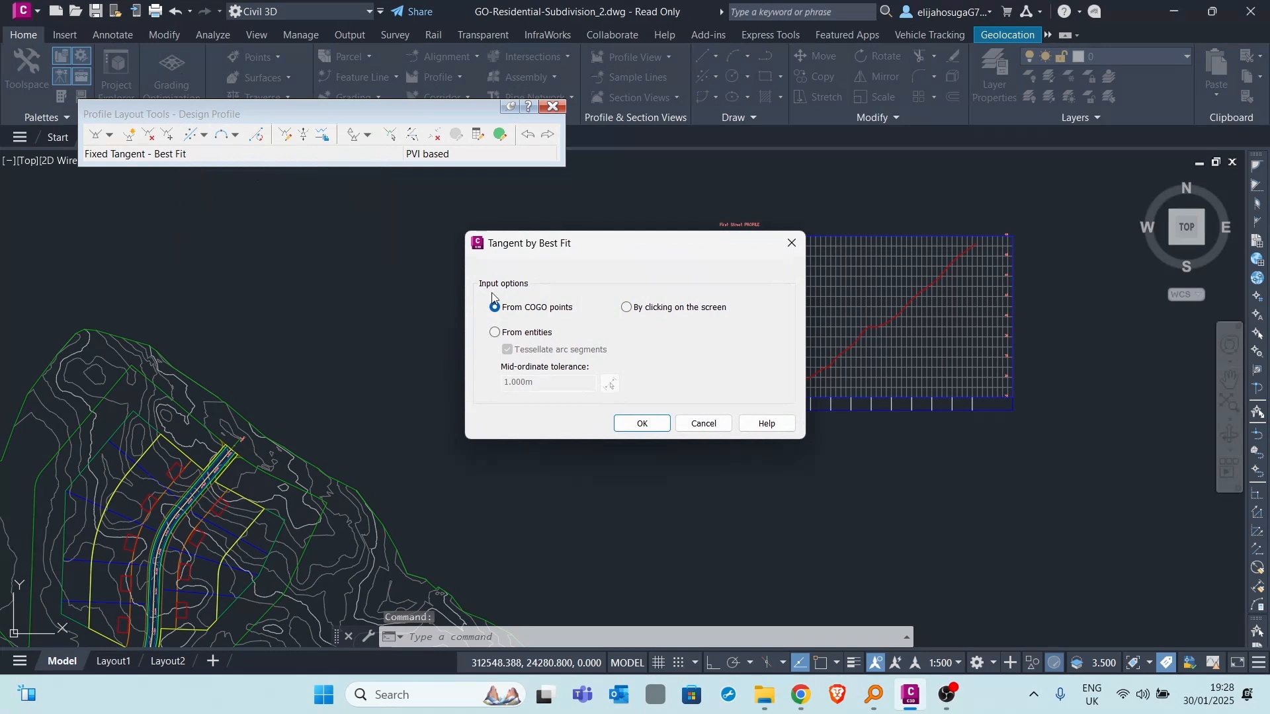
{"action": "left_click_drag", "start_coordinate": [590, 247], "coordinate": [308, 152]}
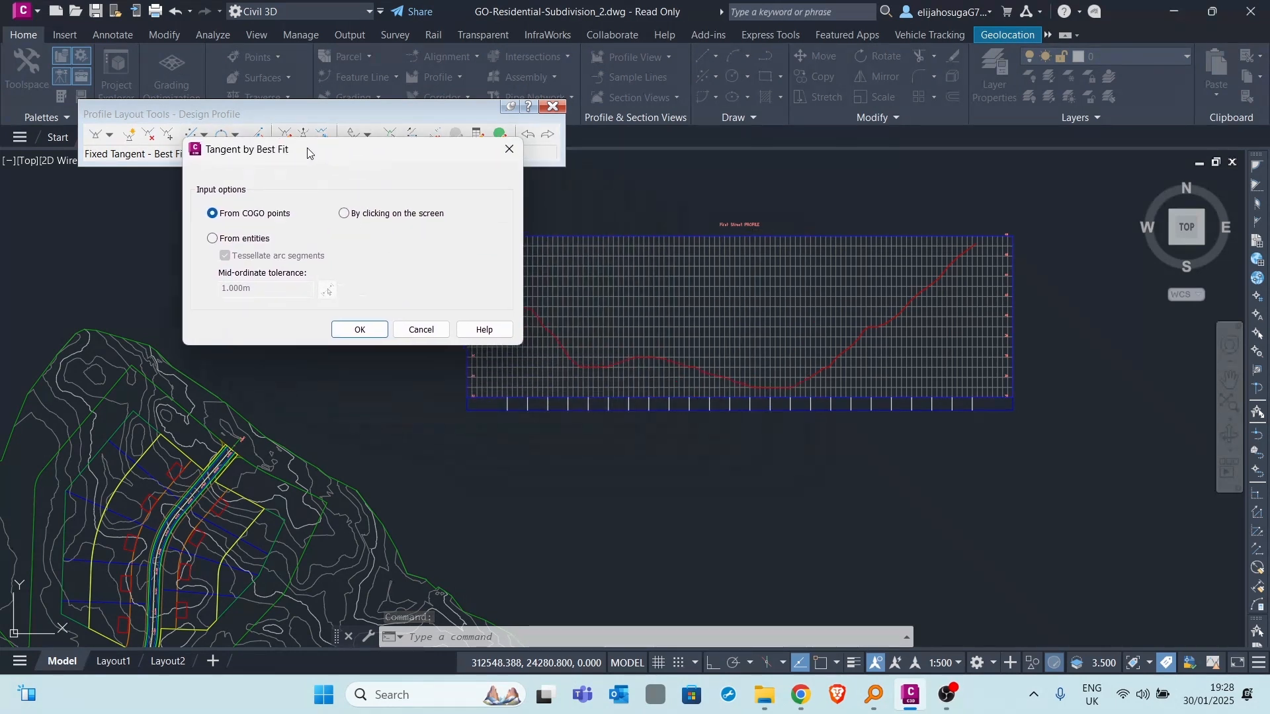
{"action": "left_click", "coordinate": [344, 213]}
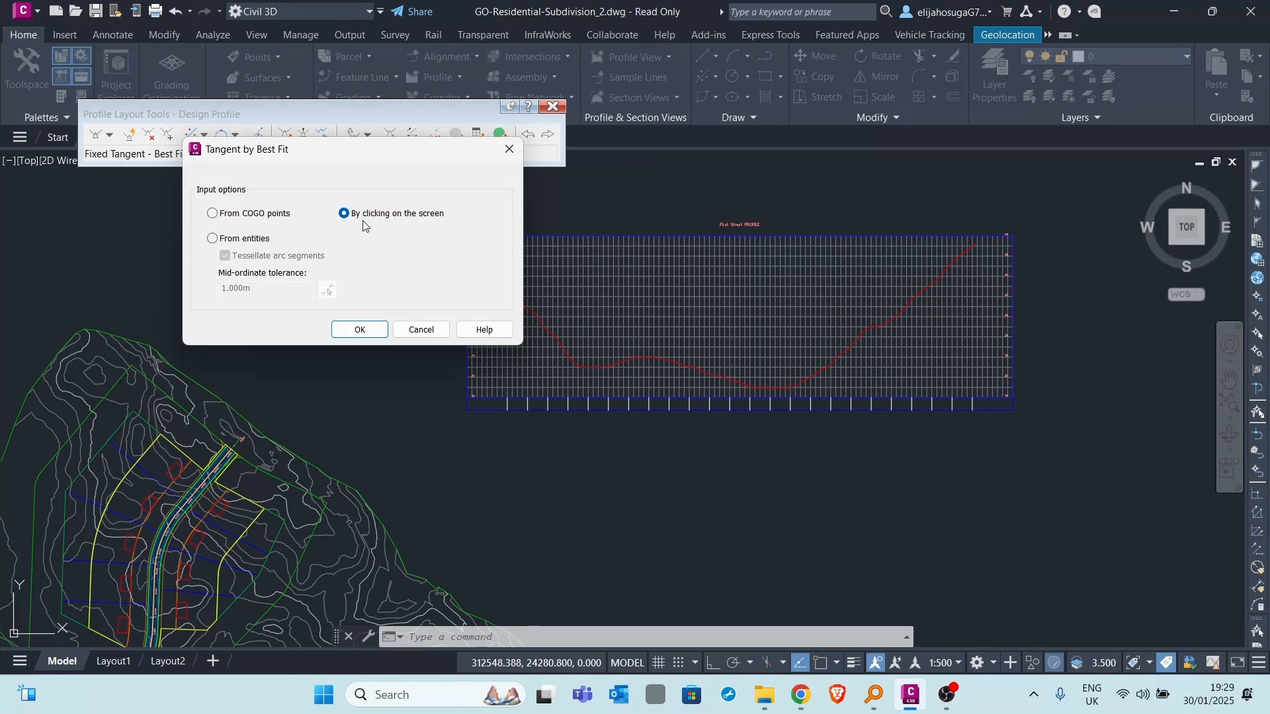
{"action": "left_click", "coordinate": [366, 336]}
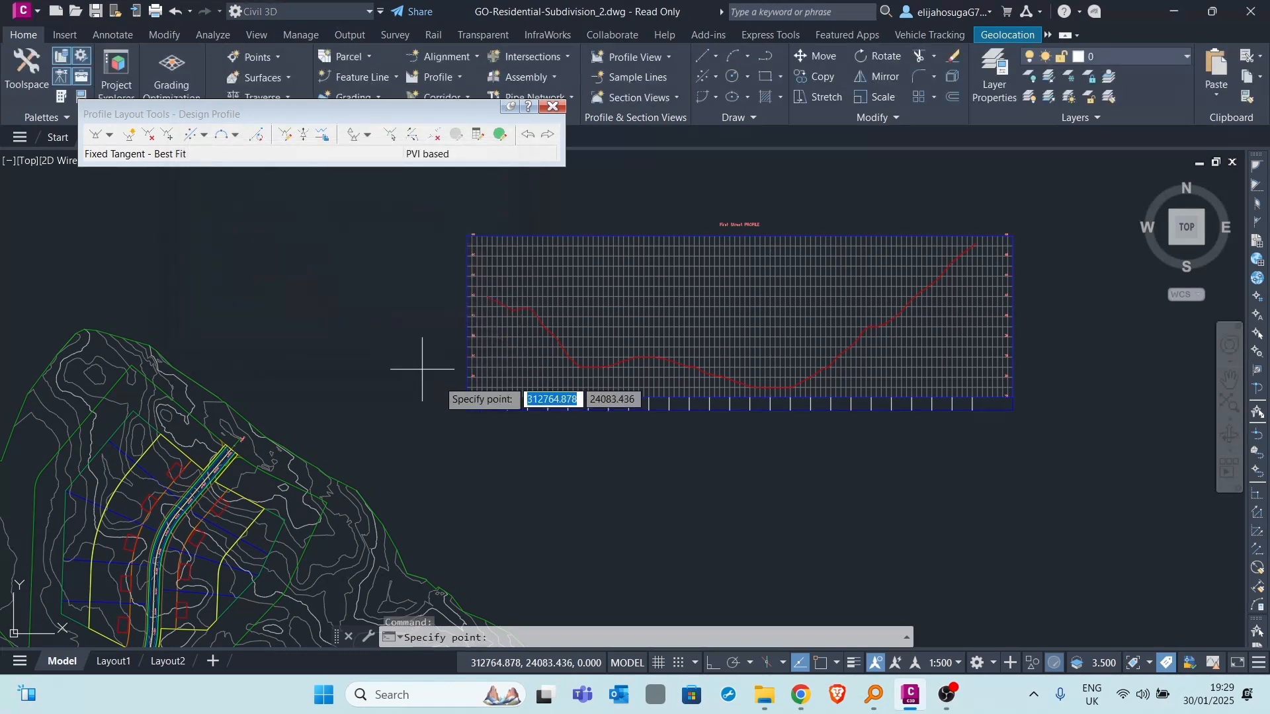
- Turn on object snap and pick the start of the existing ground line as the tangent's first regression point
{"action": "scroll", "coordinate": [499, 326], "scroll_direction": "up", "scroll_amount": 5}
{"action": "scroll", "coordinate": [618, 317], "scroll_direction": "up", "scroll_amount": 5}
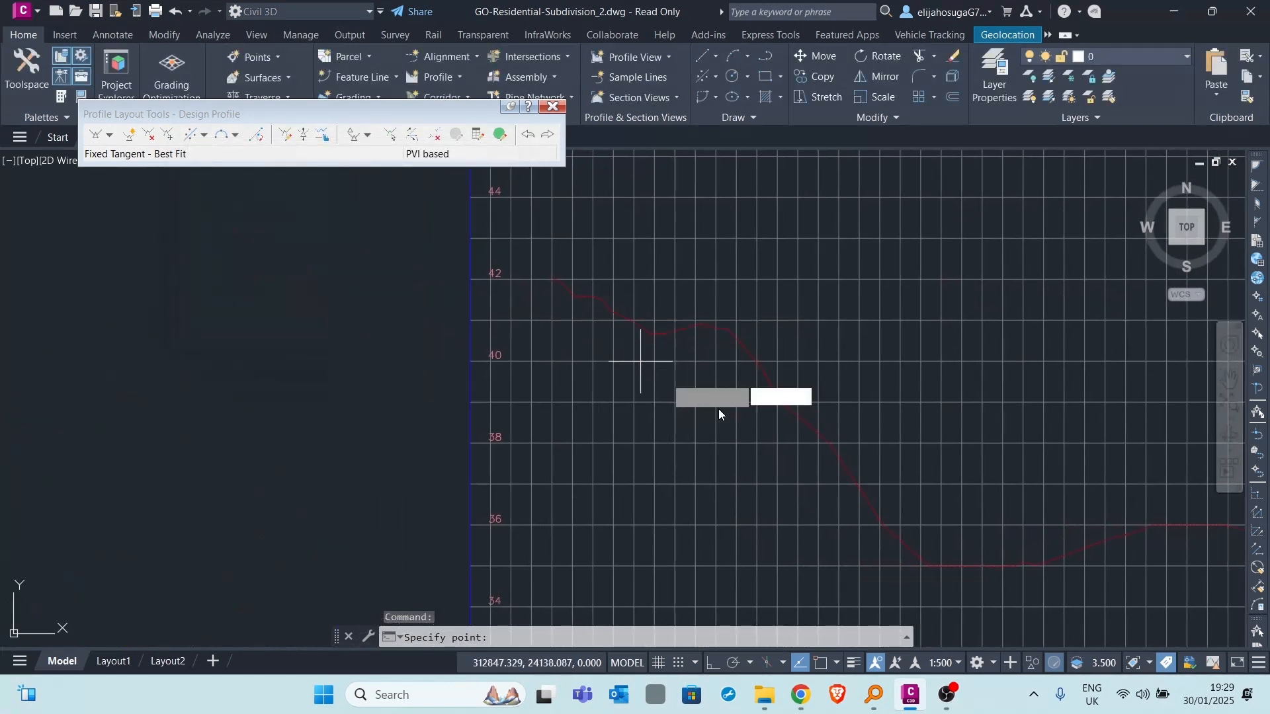
{"action": "left_click", "coordinate": [824, 662]}
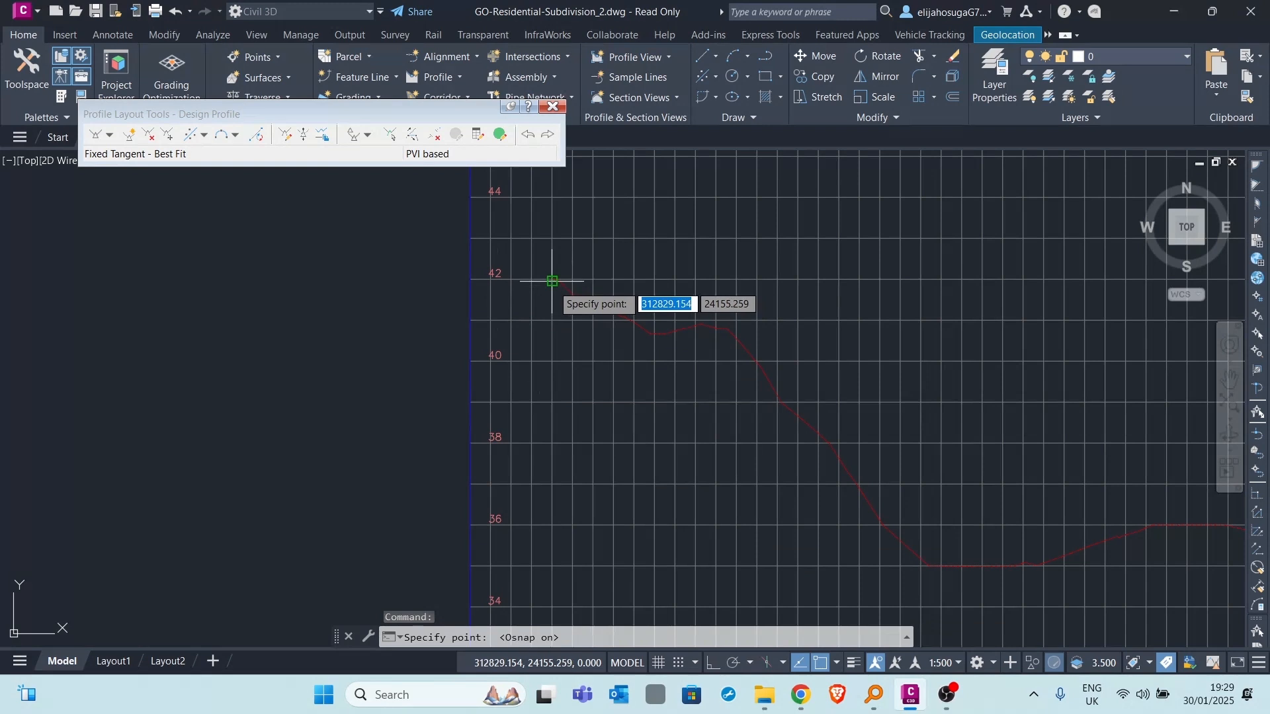
{"action": "scroll", "coordinate": [556, 284], "scroll_direction": "up", "scroll_amount": 5}
{"action": "left_click", "coordinate": [530, 252]}
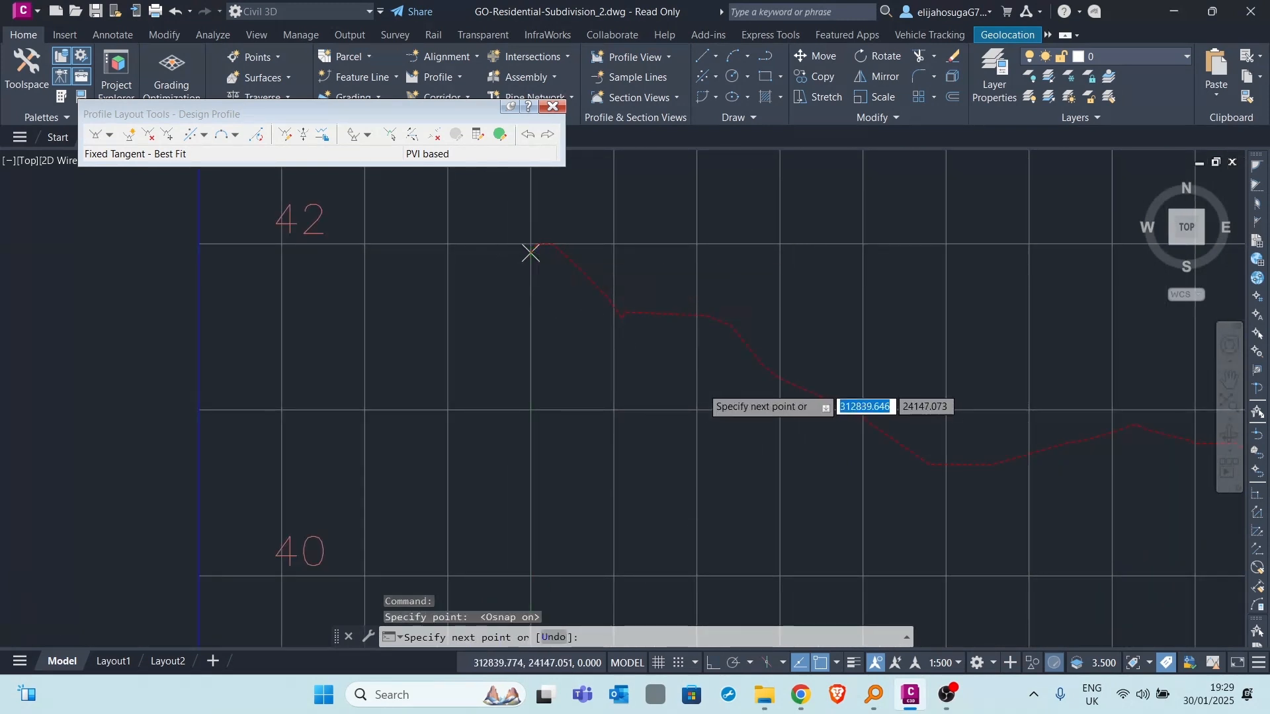
- Turn off object snap and pick three more regression points at about stations 0+032, 0+067 and 0+088, down to the first low point
{"action": "scroll", "coordinate": [689, 383], "scroll_direction": "down", "scroll_amount": 5}
{"action": "scroll", "coordinate": [510, 315], "scroll_direction": "up", "scroll_amount": 3}
{"action": "left_click", "coordinate": [823, 664]}
{"action": "middle_click_drag", "start_coordinate": [519, 319], "coordinate": [423, 276]}
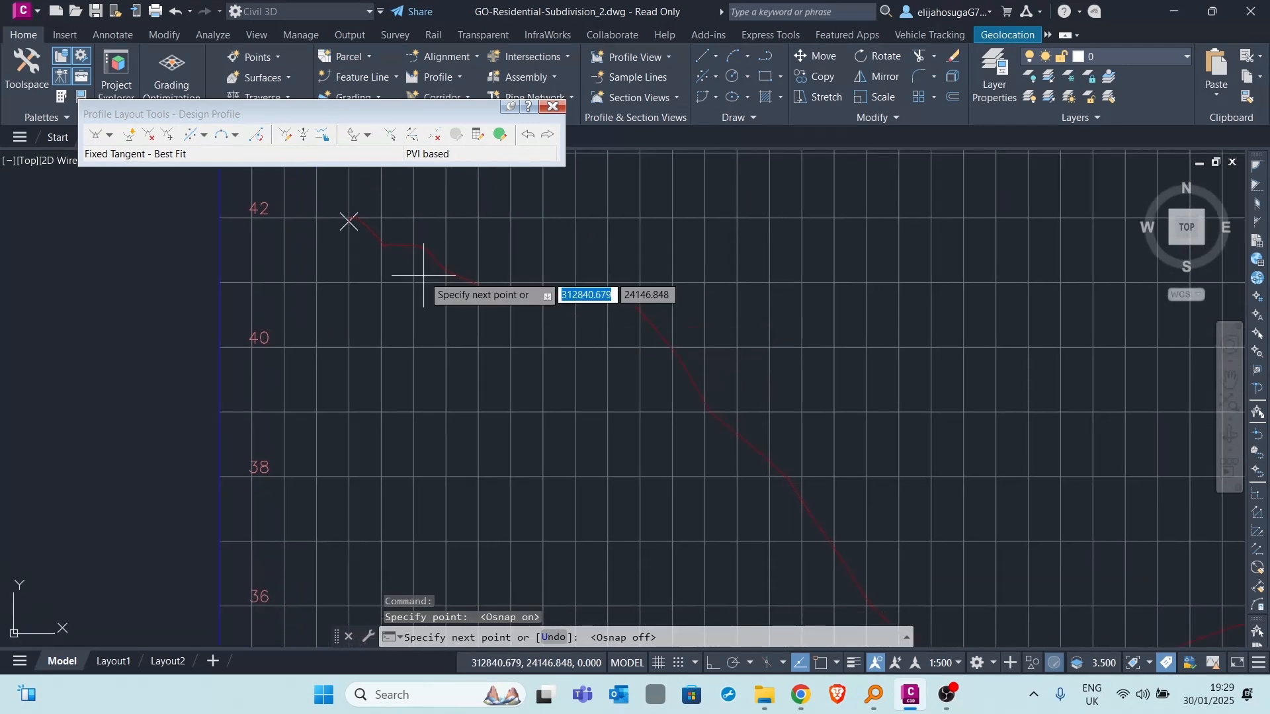
{"action": "scroll", "coordinate": [504, 315], "scroll_direction": "down", "scroll_amount": 4}
{"action": "scroll", "coordinate": [513, 325], "scroll_direction": "up", "scroll_amount": 4}
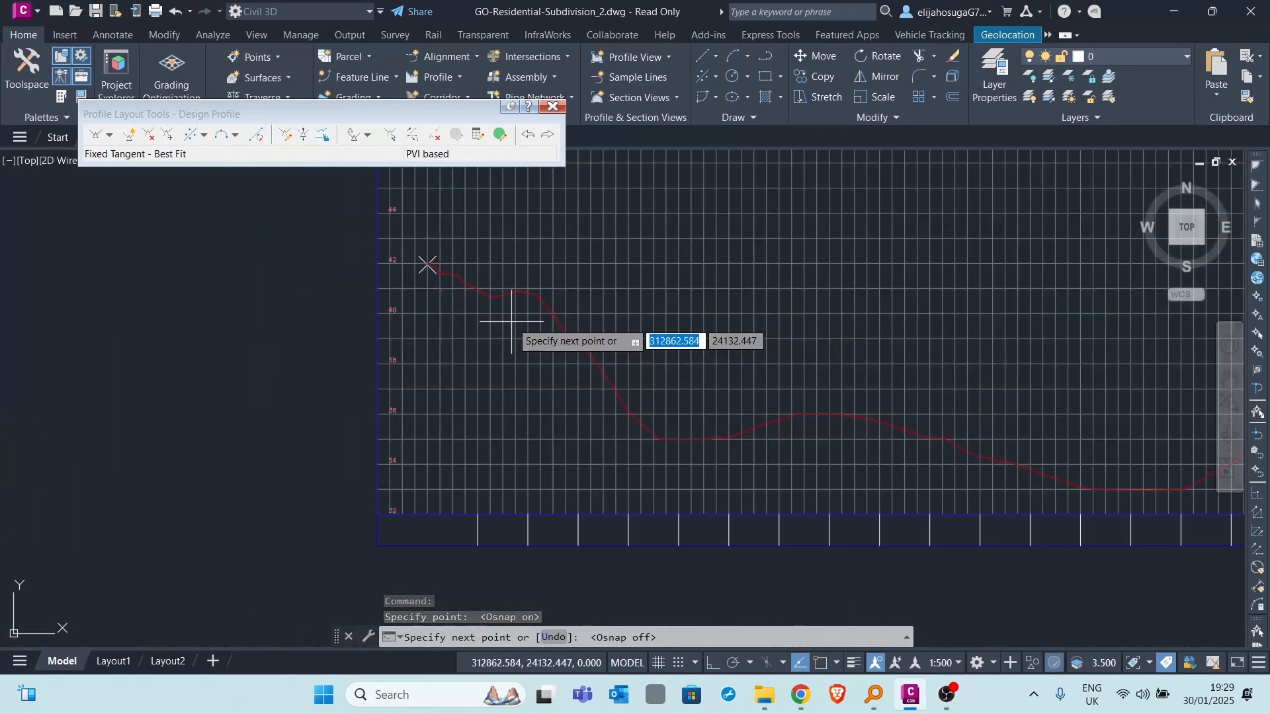
{"action": "left_click", "coordinate": [506, 322]}
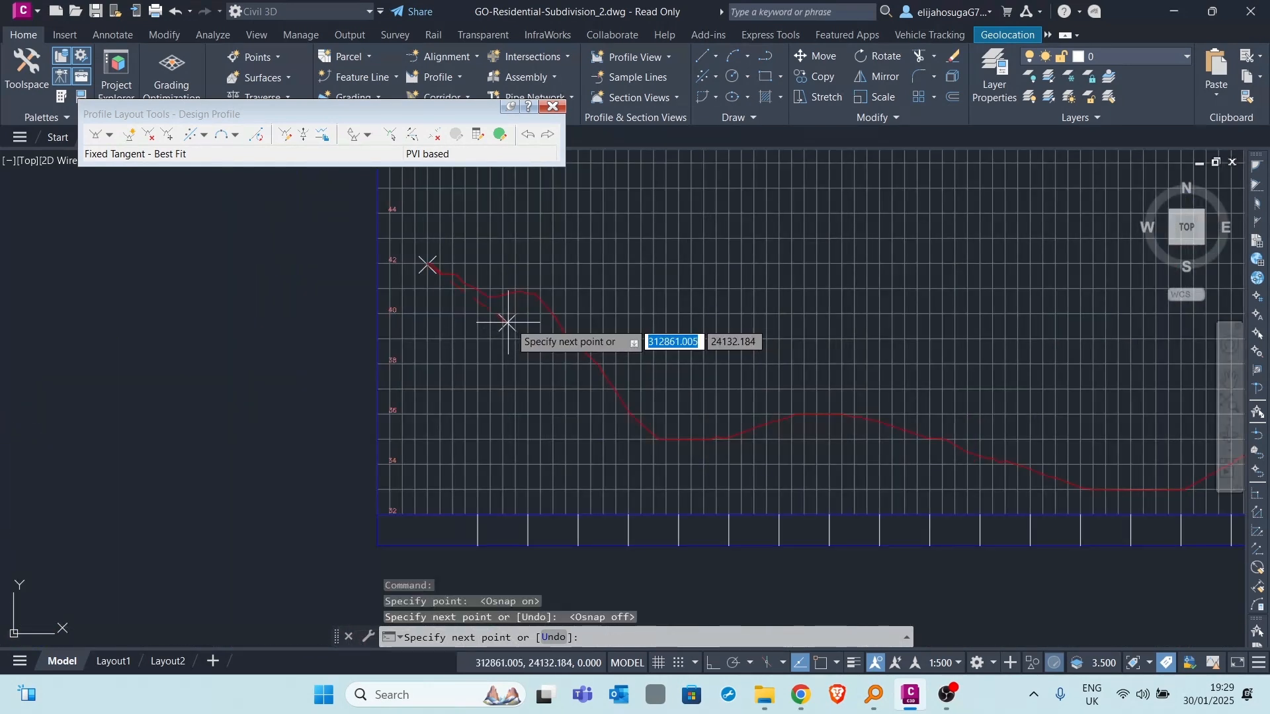
{"action": "left_click", "coordinate": [594, 393]}
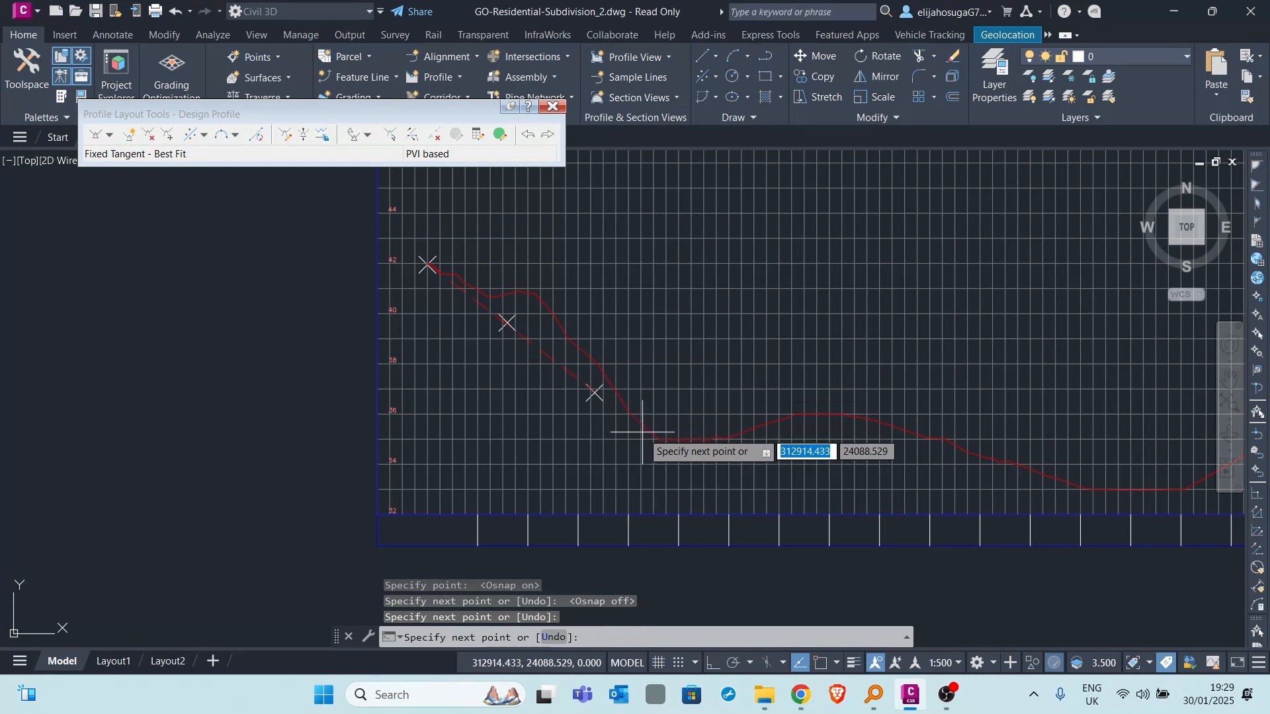
{"action": "left_click", "coordinate": [649, 435]}
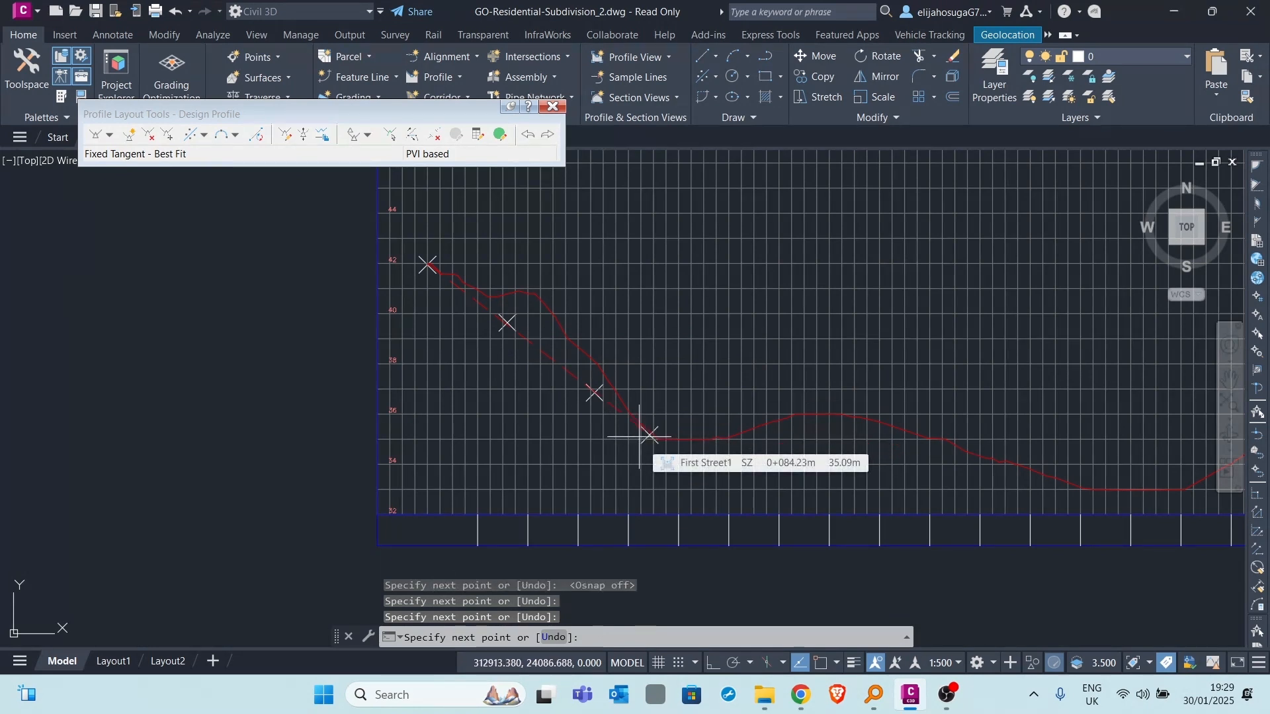
{"action": "key", "text": "Return"}
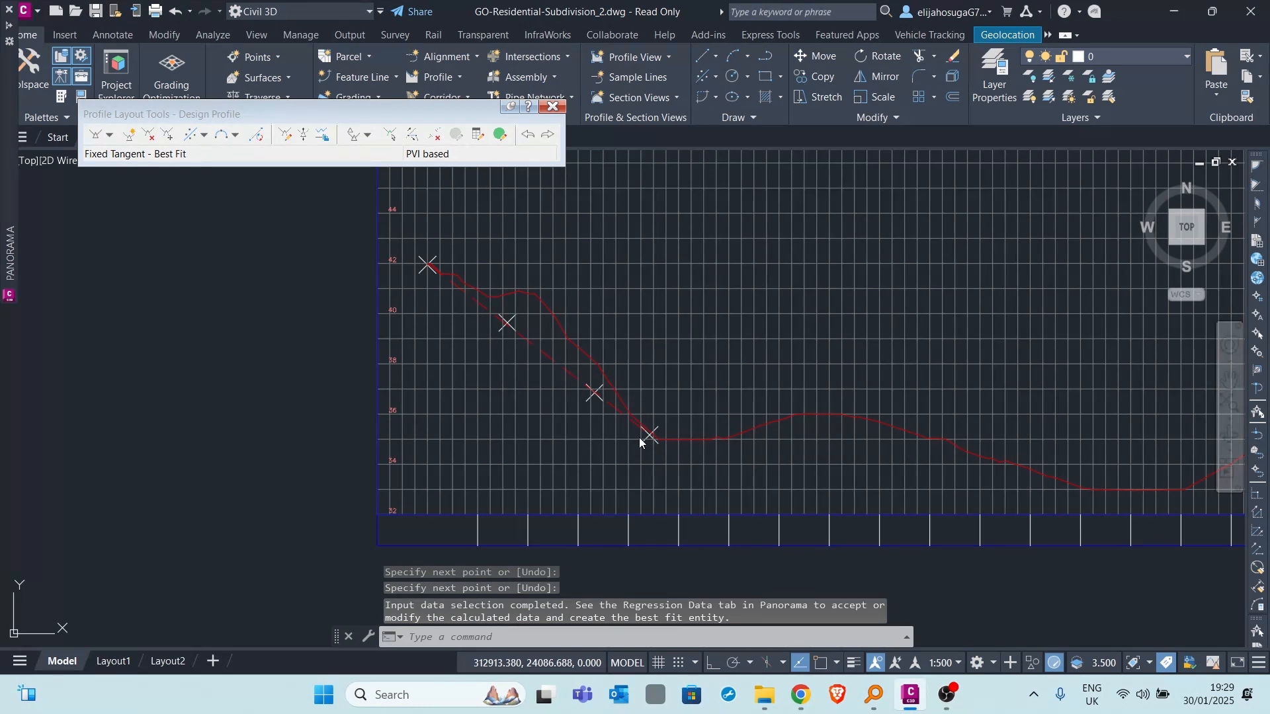
- Review the four points in the regression data, create the best fit tangent from them, and close the regression data
{"action": "mouse_move", "coordinate": [10, 169]}
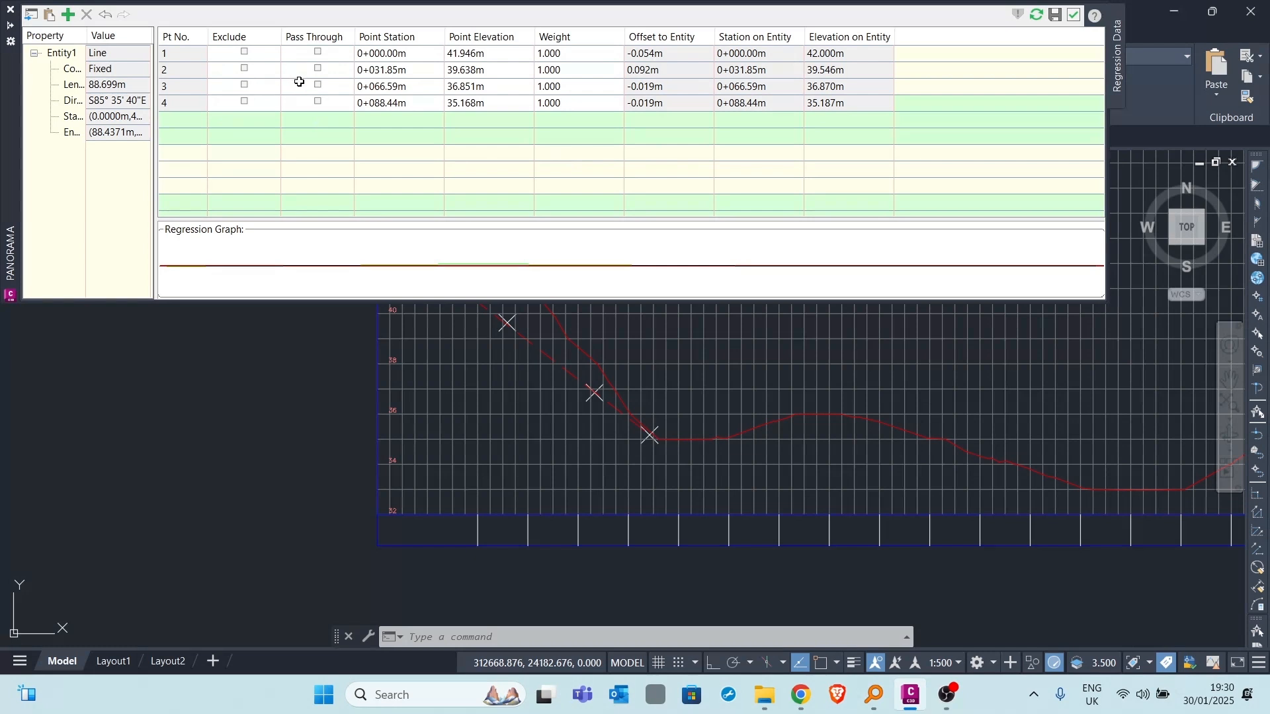
{"action": "left_click", "coordinate": [317, 101]}
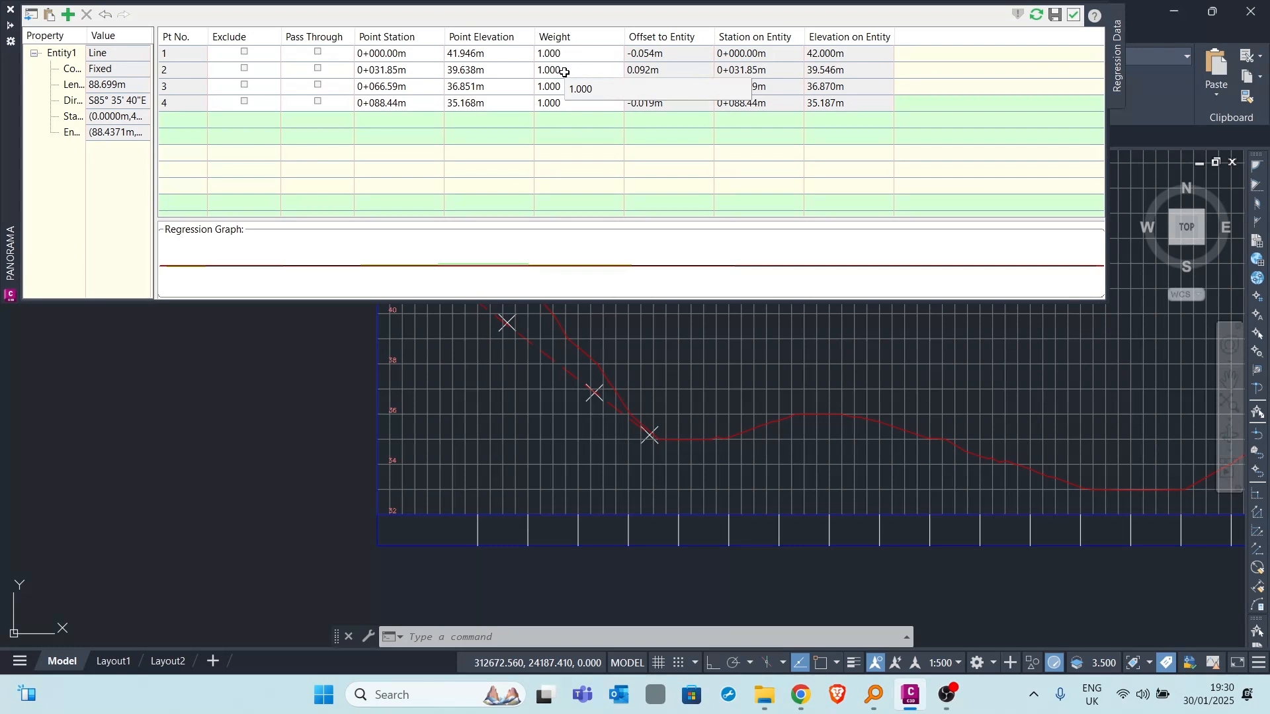
{"action": "left_click", "coordinate": [1056, 15]}
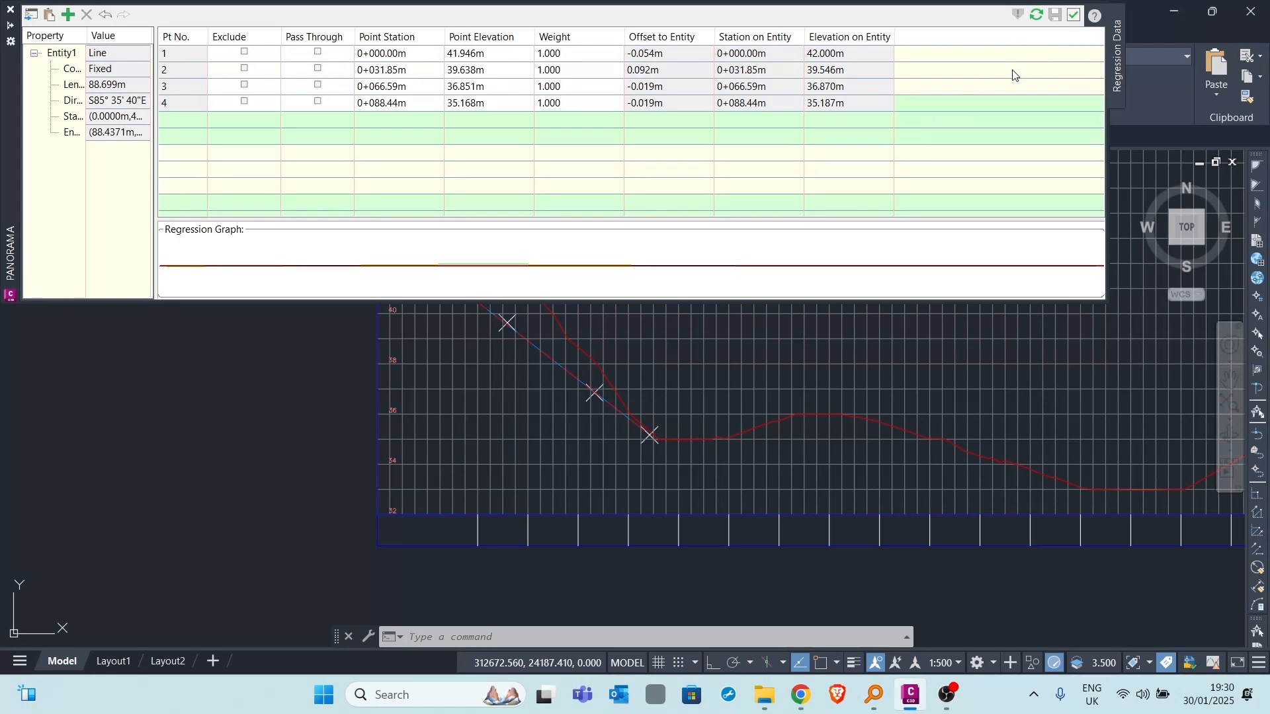
{"action": "left_click", "coordinate": [1073, 15]}
- Select the new best fit tangent and compare it with the existing ground line along its length
{"action": "scroll", "coordinate": [499, 272], "scroll_direction": "up", "scroll_amount": 4}
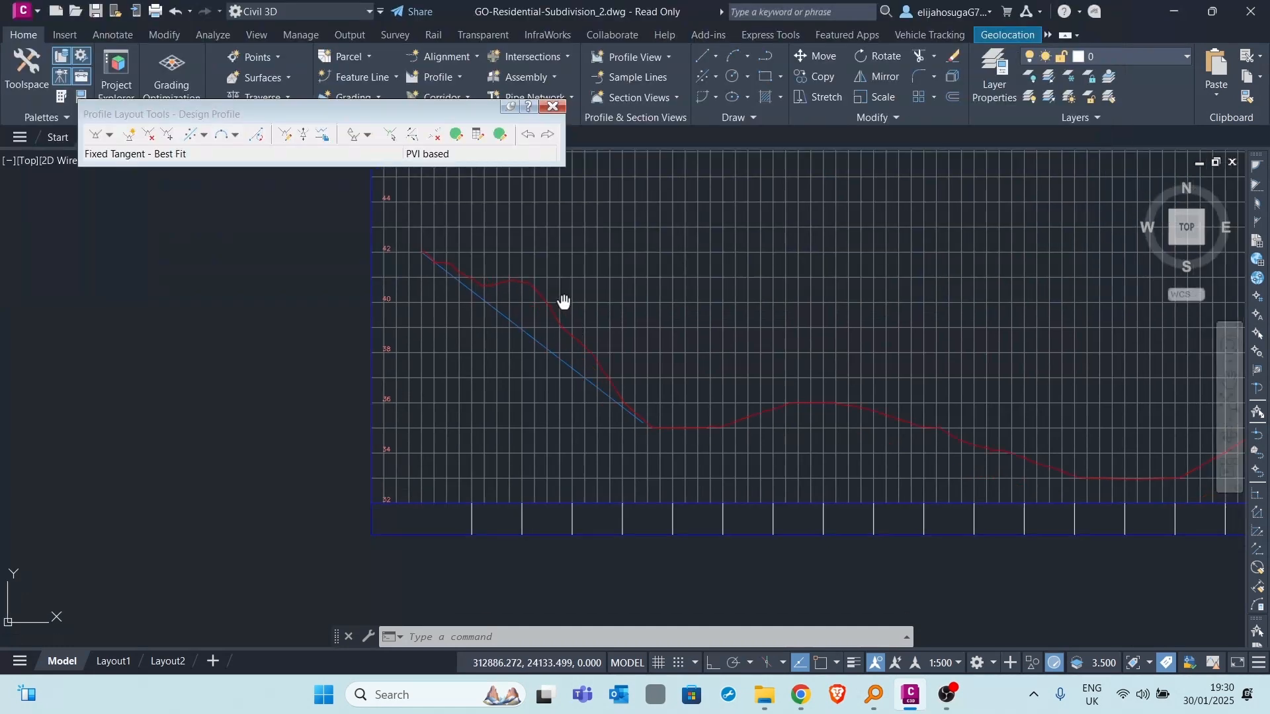
{"action": "scroll", "coordinate": [526, 293], "scroll_direction": "down", "scroll_amount": 8}
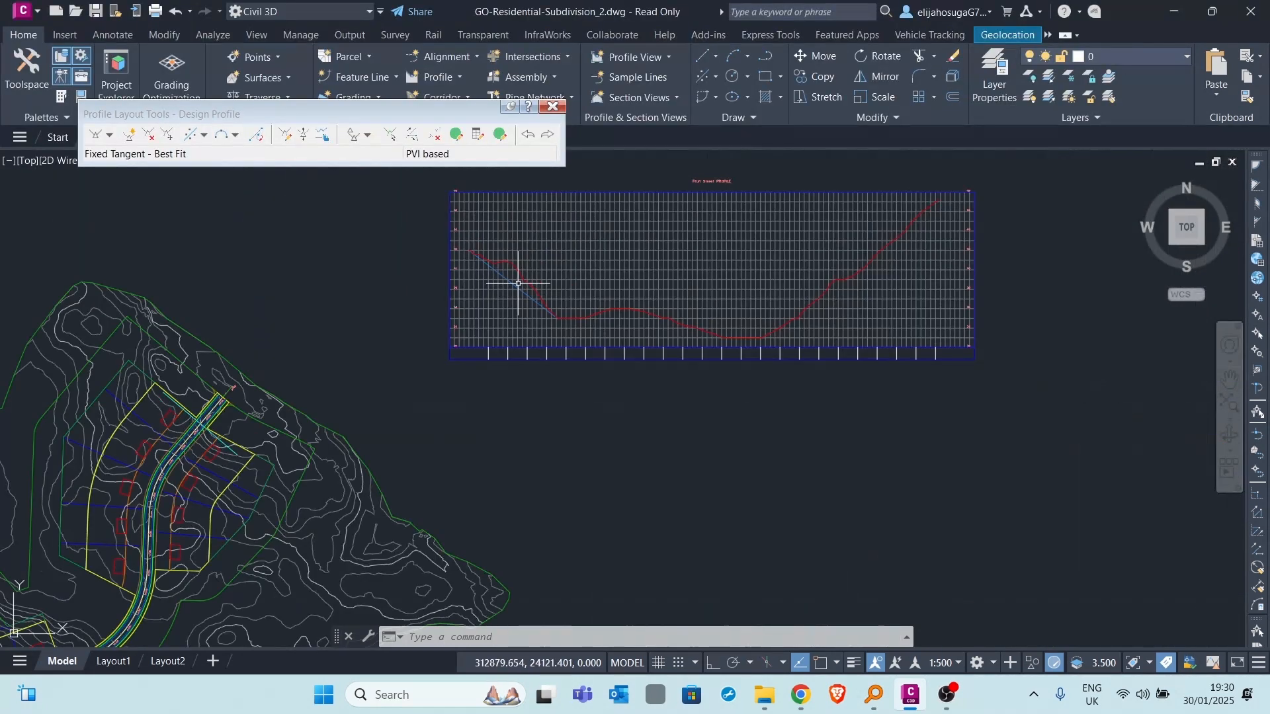
{"action": "scroll", "coordinate": [512, 276], "scroll_direction": "up", "scroll_amount": 5}
{"action": "left_click", "coordinate": [501, 295]}
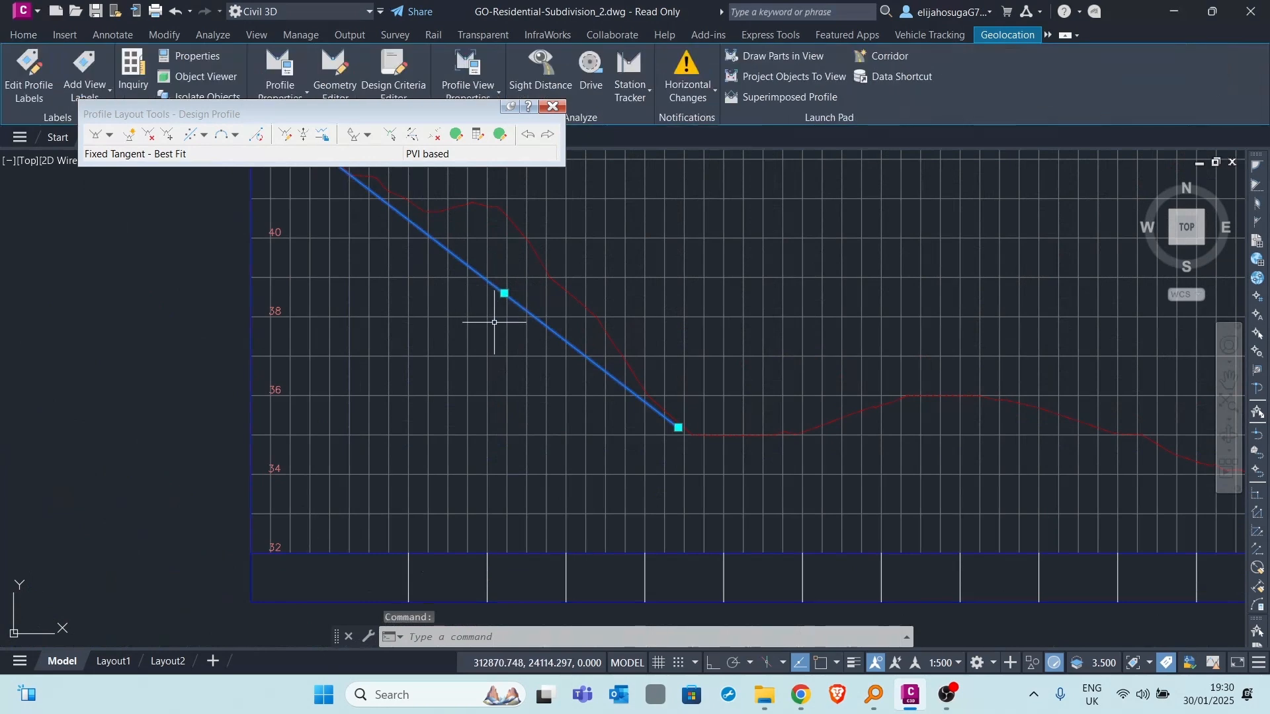
- Start a second best fit fixed tangent by clicking on the screen, picking two ground points at about stations 0+119 and 0+141 on the rise
{"action": "scroll", "coordinate": [610, 255], "scroll_direction": "down", "scroll_amount": 6}
{"action": "scroll", "coordinate": [619, 285], "scroll_direction": "up", "scroll_amount": 5}
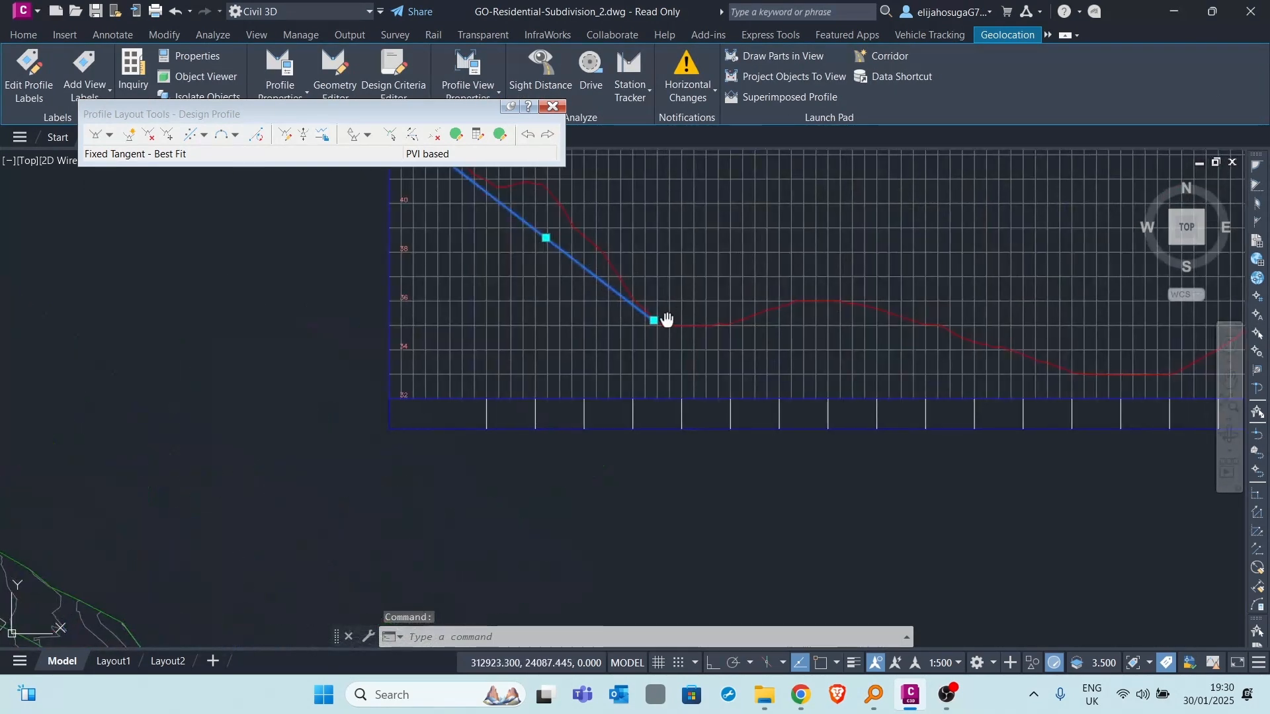
{"action": "middle_click_drag", "start_coordinate": [668, 320], "coordinate": [540, 313]}
{"action": "scroll", "coordinate": [540, 312], "scroll_direction": "up", "scroll_amount": 2}
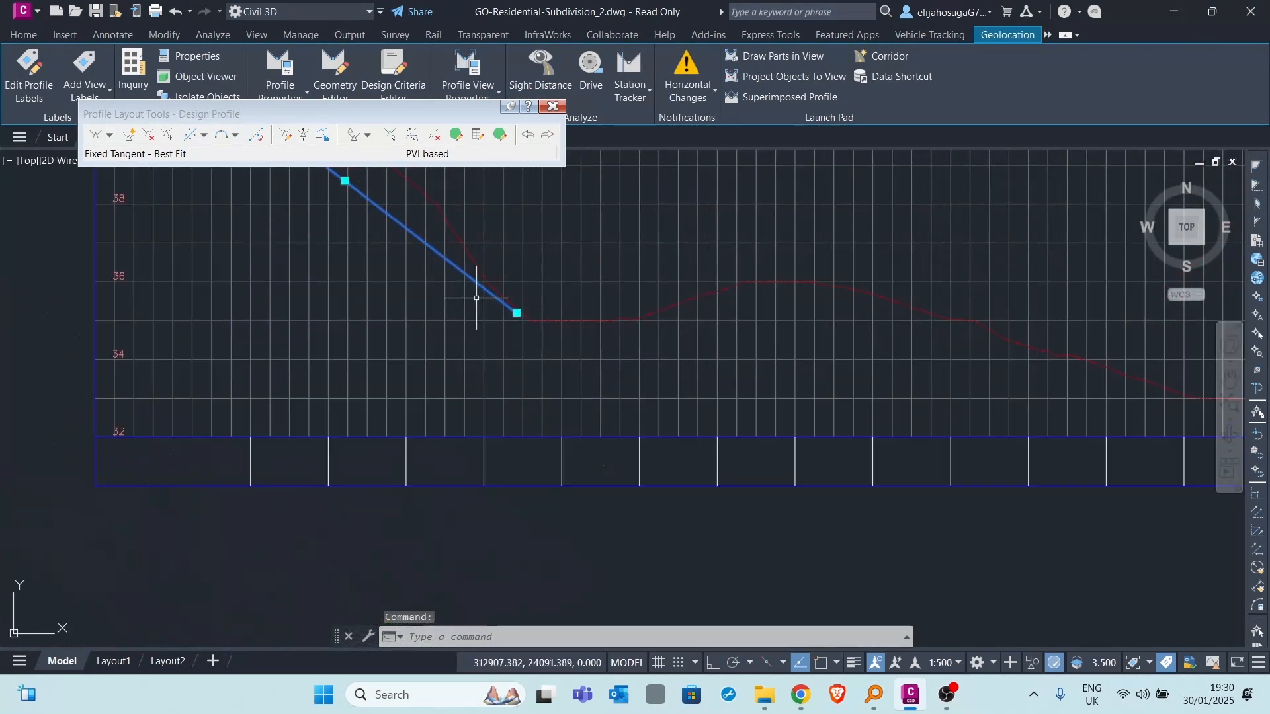
{"action": "left_click", "coordinate": [193, 137]}
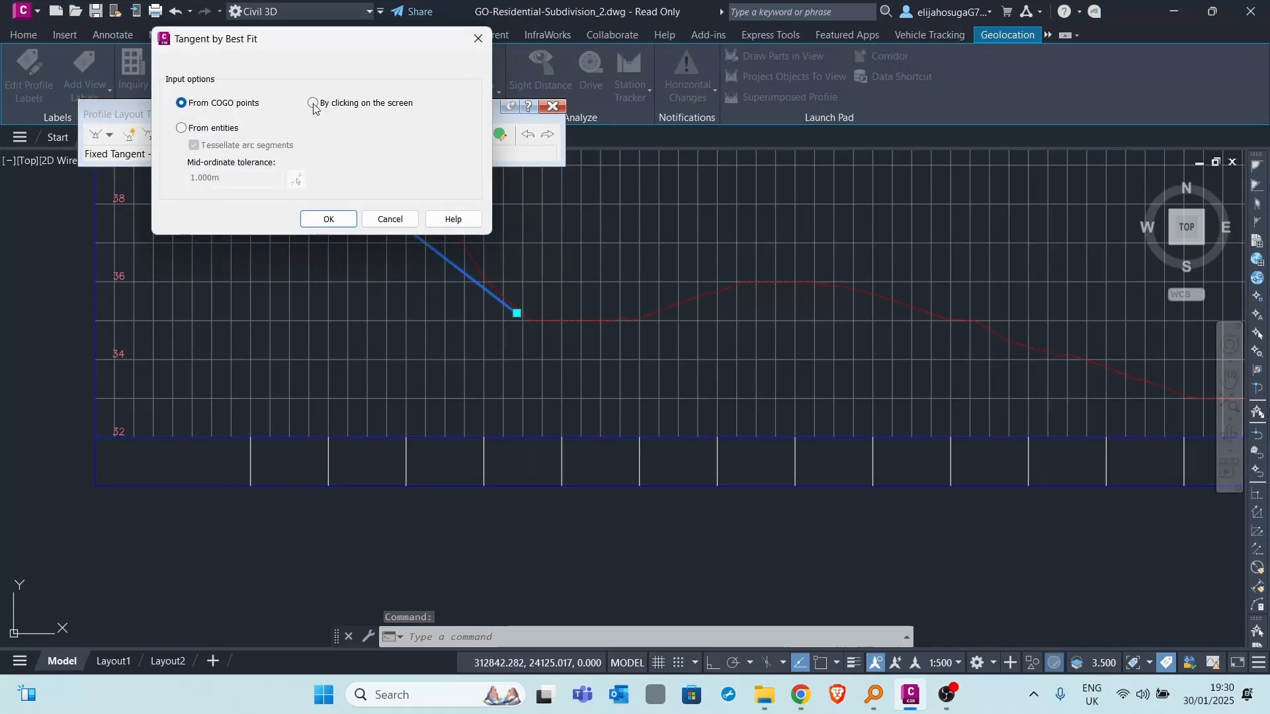
{"action": "left_click", "coordinate": [316, 104]}
{"action": "left_click", "coordinate": [349, 225]}
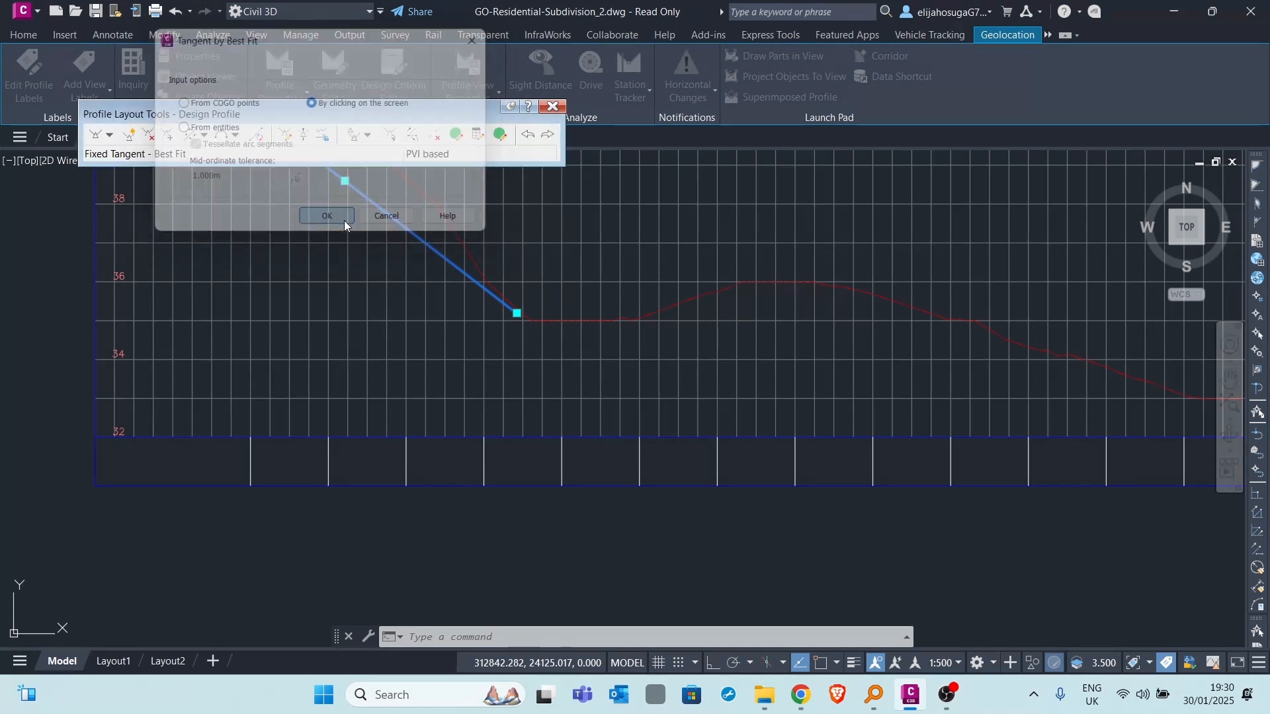
{"action": "scroll", "coordinate": [639, 320], "scroll_direction": "up", "scroll_amount": 4}
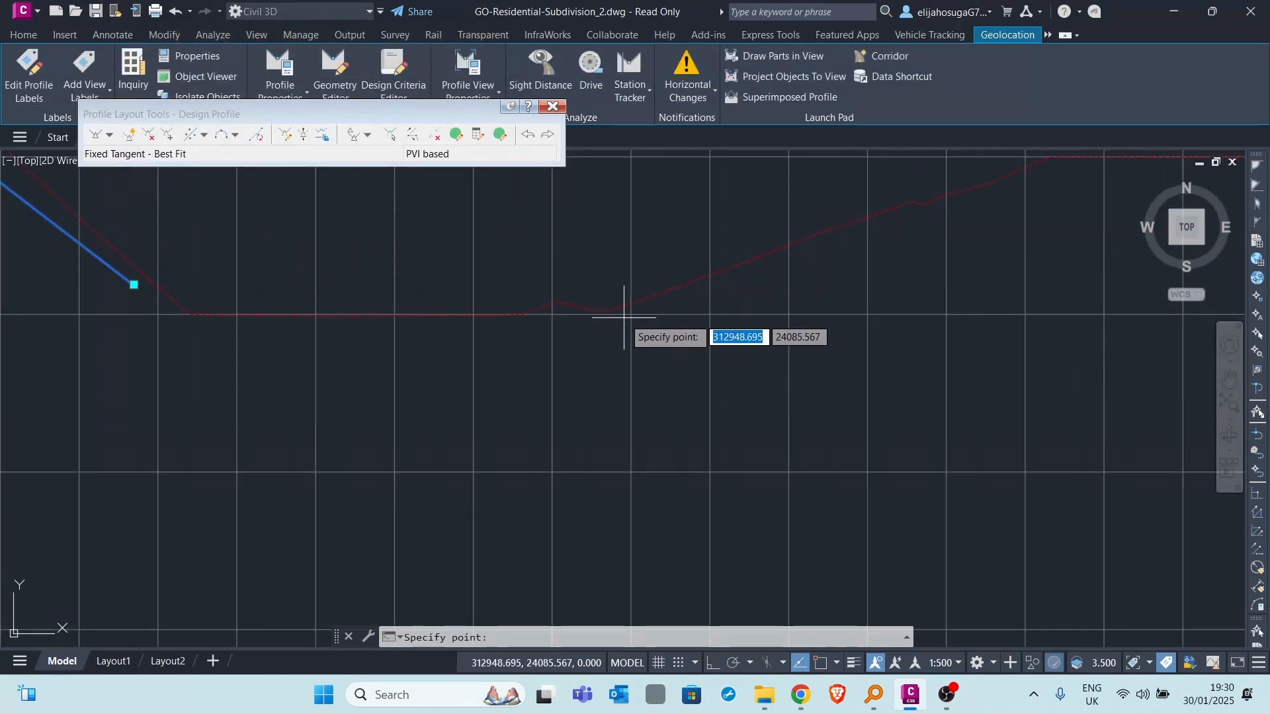
{"action": "left_click", "coordinate": [617, 315]}
{"action": "scroll", "coordinate": [726, 258], "scroll_direction": "down", "scroll_amount": 2}
{"action": "middle_click_drag", "start_coordinate": [726, 258], "coordinate": [569, 333]}
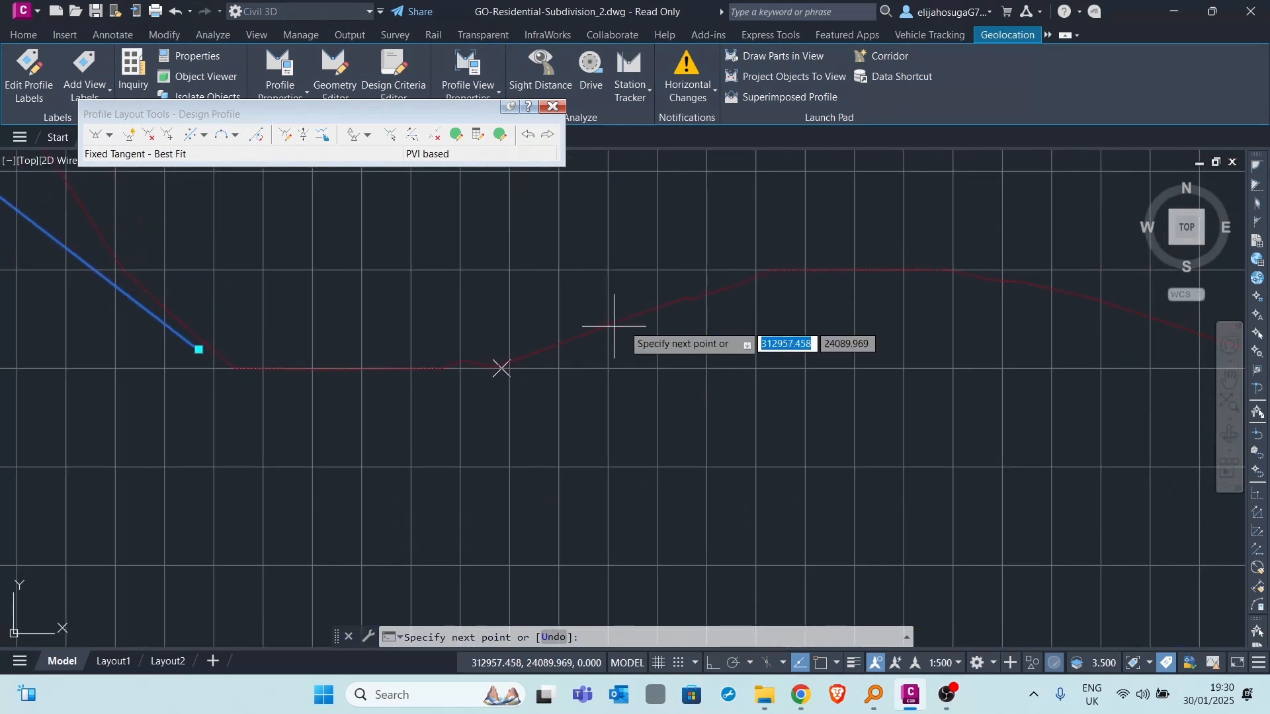
{"action": "left_click", "coordinate": [717, 289]}
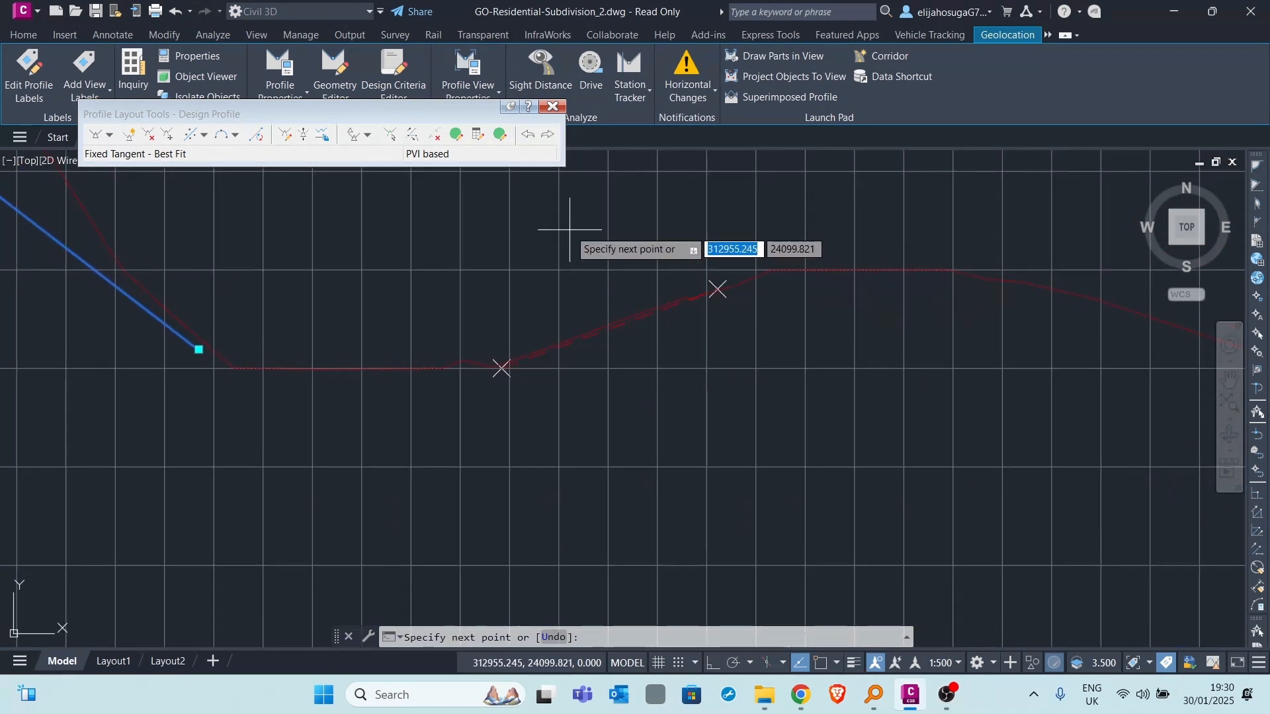
{"action": "key", "text": "Return"}
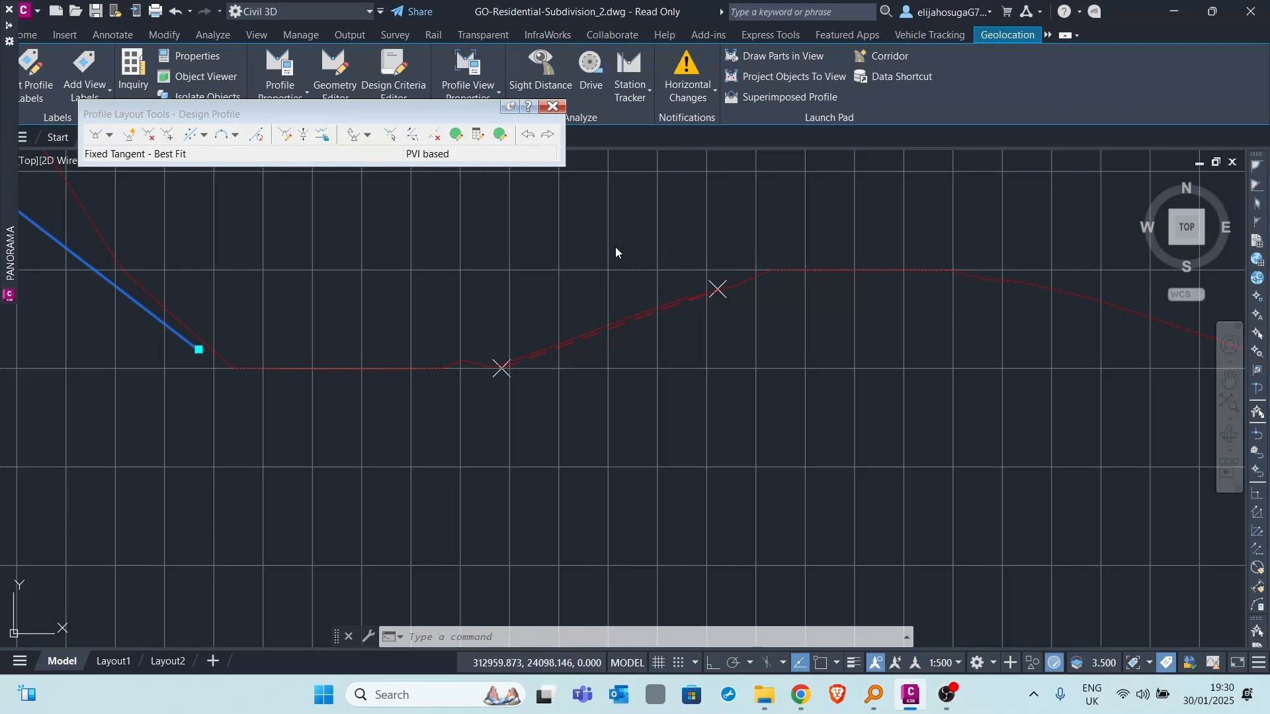
- Create the second best fit tangent from its two regression points and close the regression data
{"action": "mouse_move", "coordinate": [1, 125]}
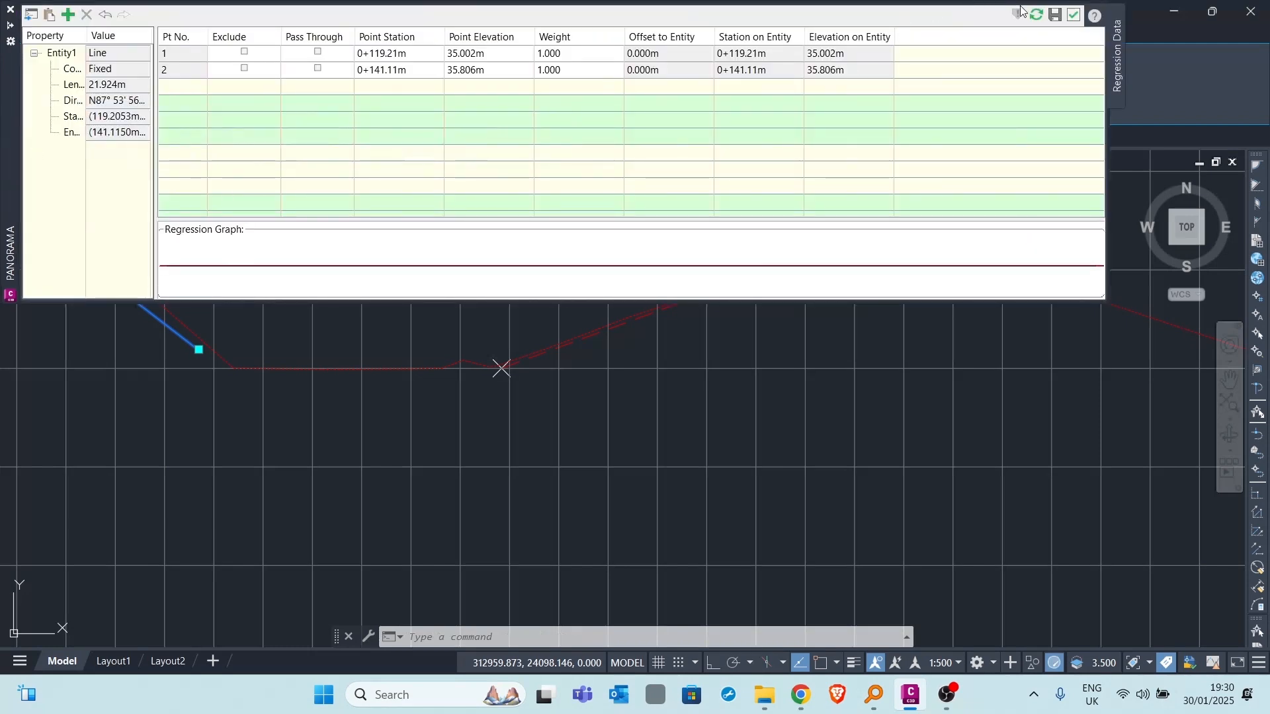
{"action": "left_click", "coordinate": [1057, 19]}
{"action": "left_click", "coordinate": [1074, 18]}
- Start a best fit free vertical curve between the first and second tangents, with its regression points specified by clicking on the screen
{"action": "scroll", "coordinate": [539, 332], "scroll_direction": "down", "scroll_amount": 5}
{"action": "scroll", "coordinate": [437, 333], "scroll_direction": "up", "scroll_amount": 5}
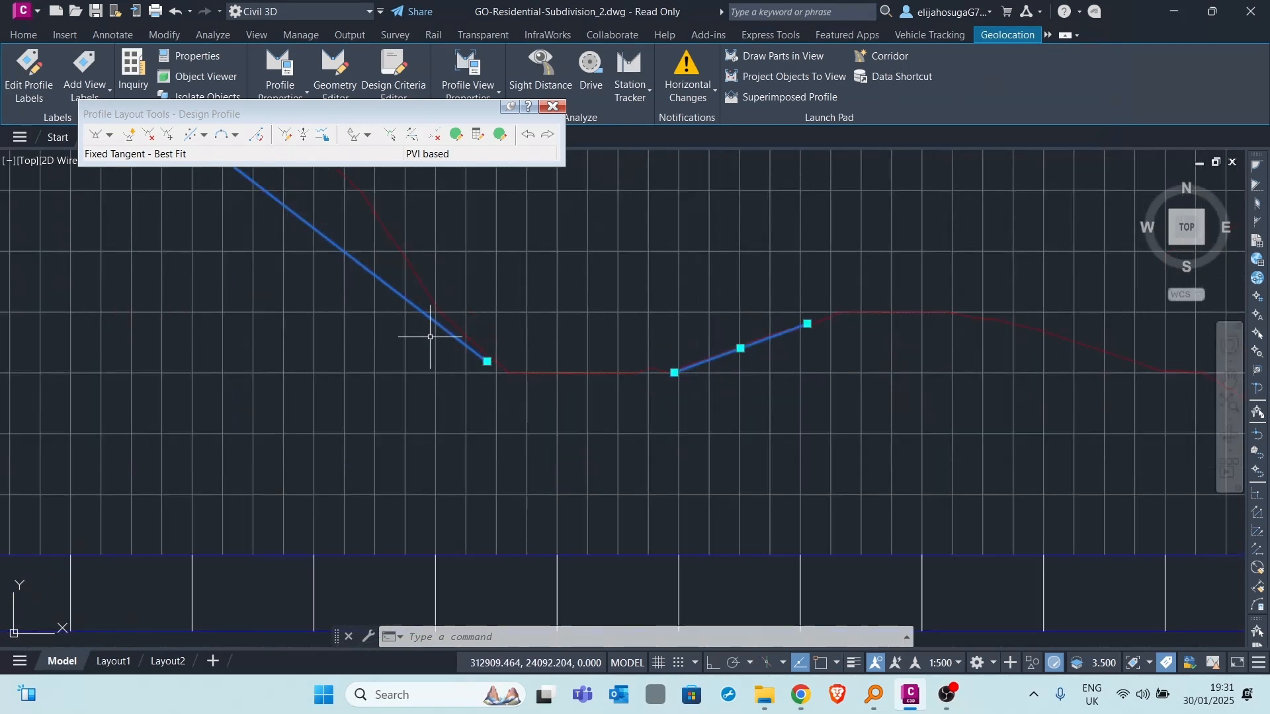
{"action": "scroll", "coordinate": [739, 361], "scroll_direction": "down", "scroll_amount": 4}
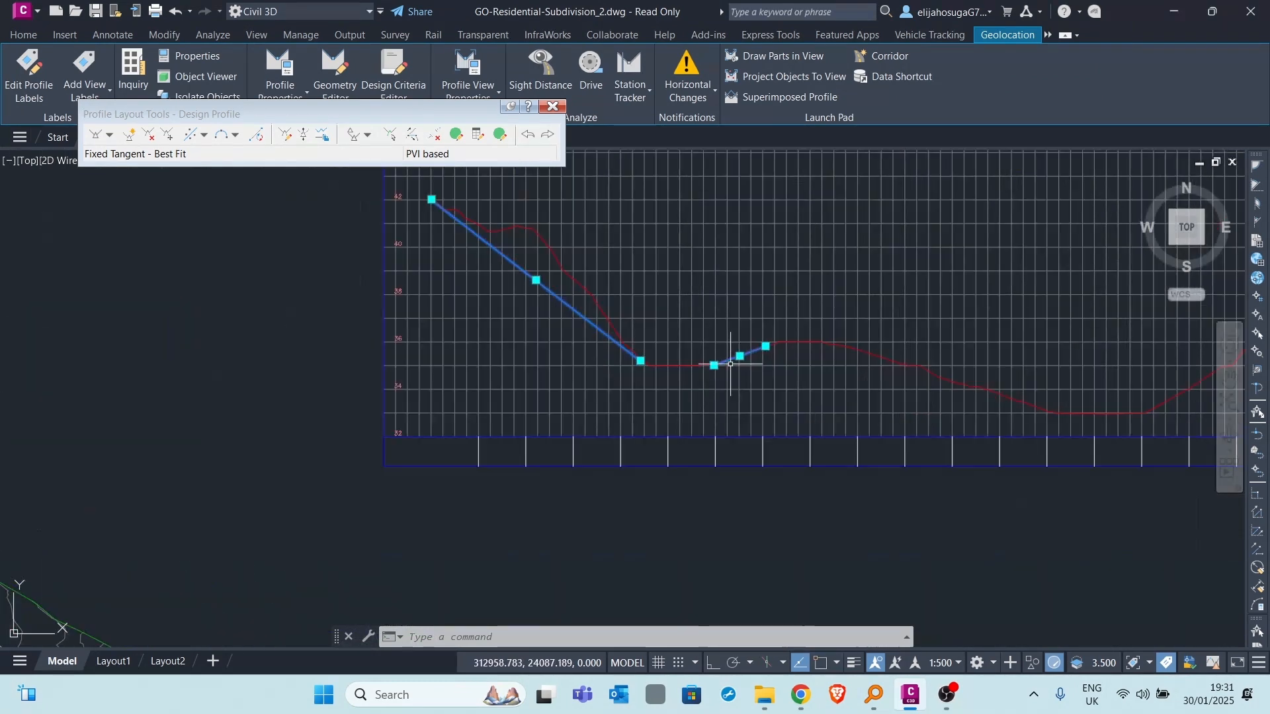
{"action": "scroll", "coordinate": [681, 363], "scroll_direction": "up", "scroll_amount": 4}
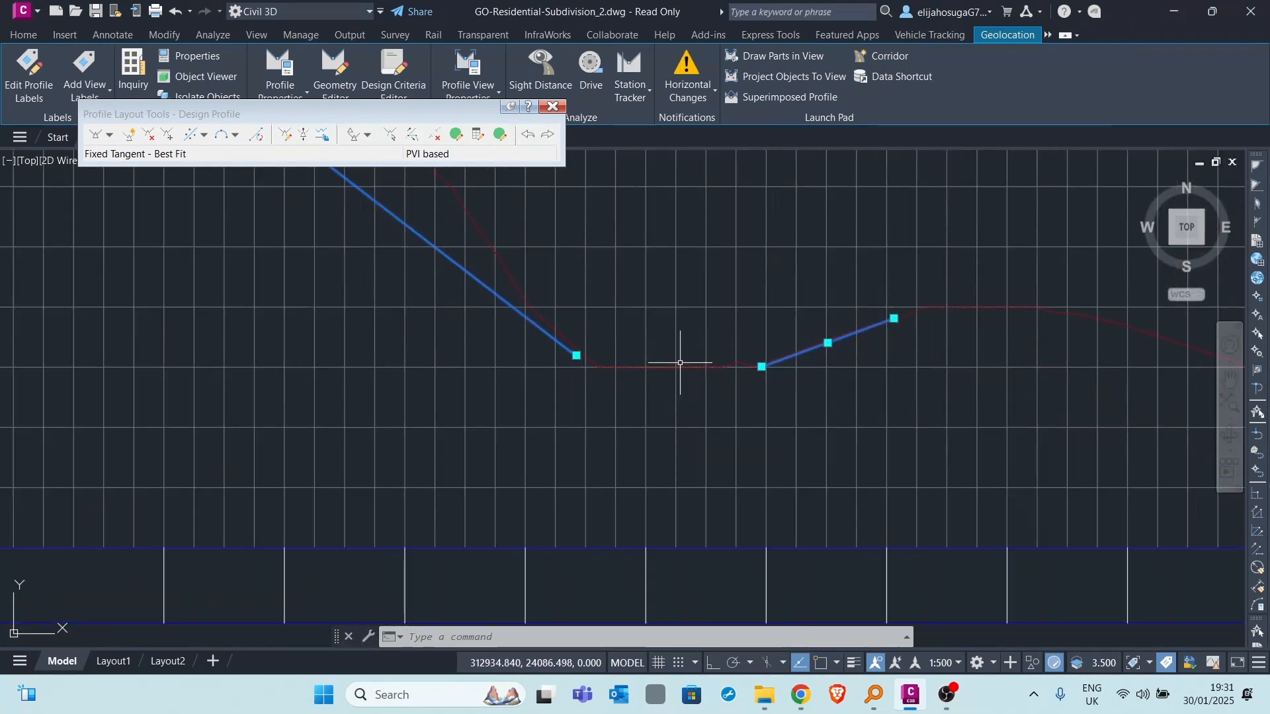
{"action": "left_click", "coordinate": [236, 135]}
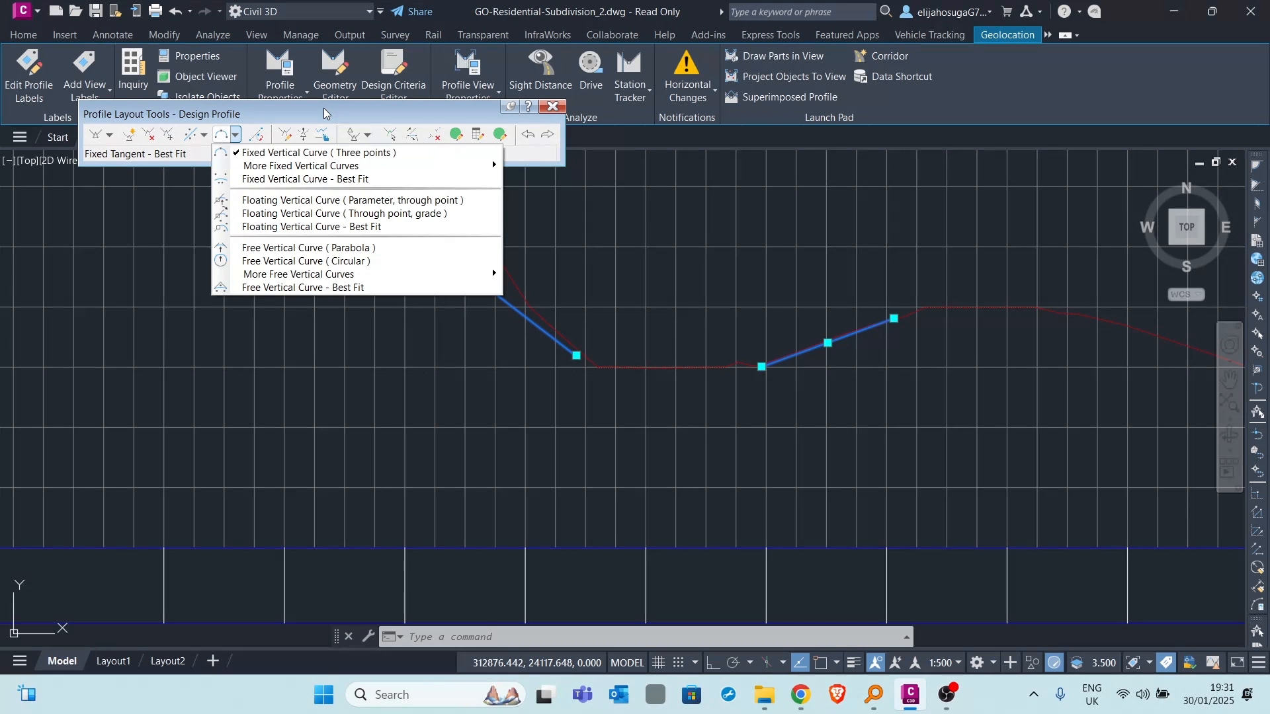
{"action": "left_click", "coordinate": [273, 287]}
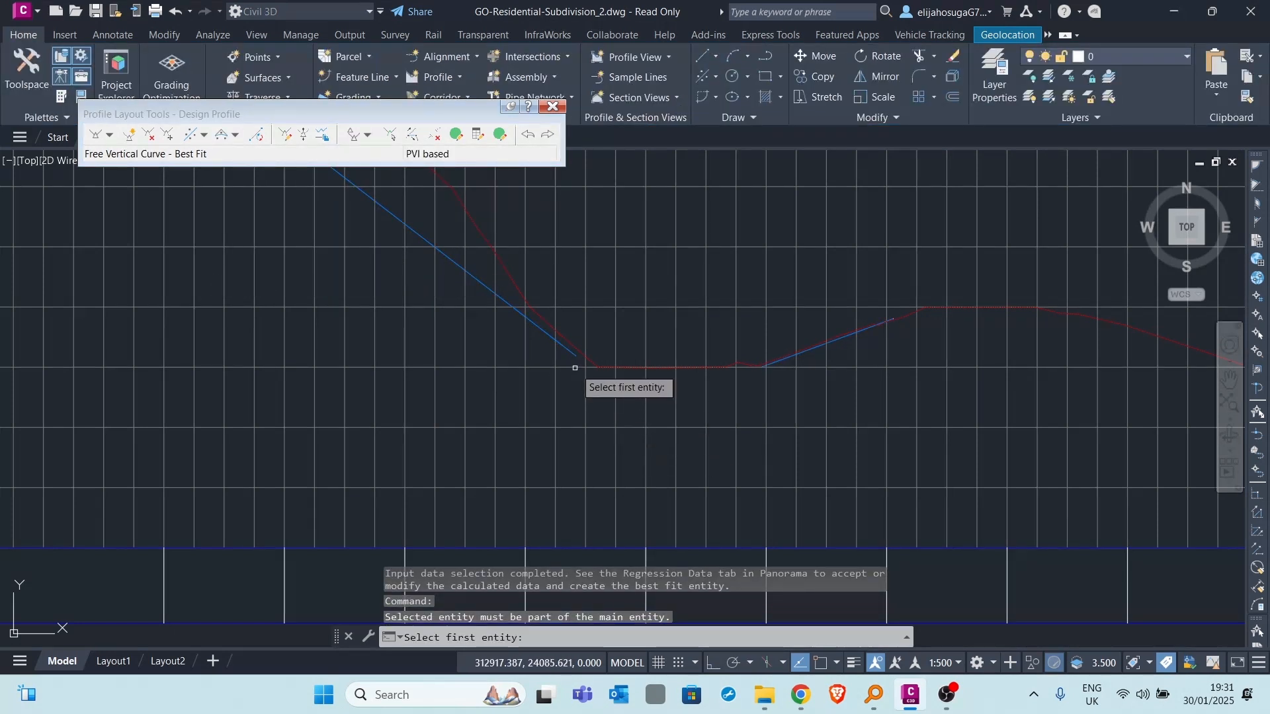
{"action": "left_click", "coordinate": [541, 329]}
{"action": "scroll", "coordinate": [827, 353], "scroll_direction": "up", "scroll_amount": 4}
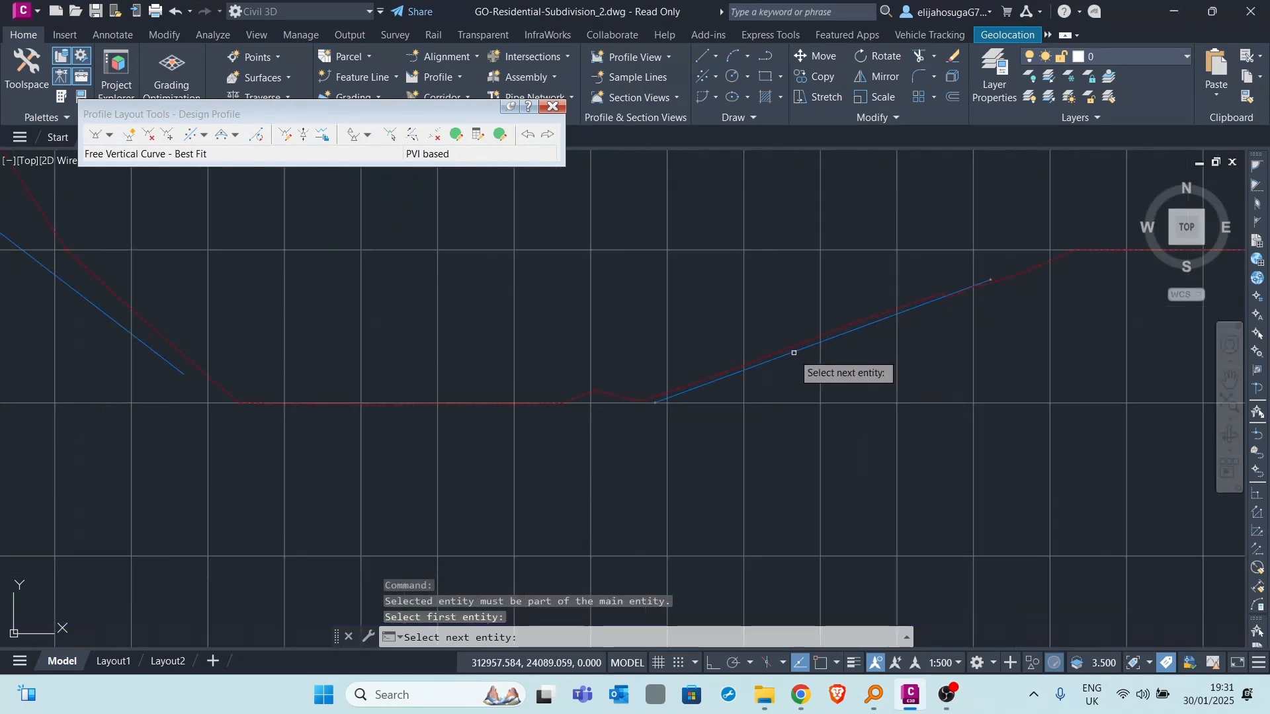
{"action": "left_click", "coordinate": [783, 356]}
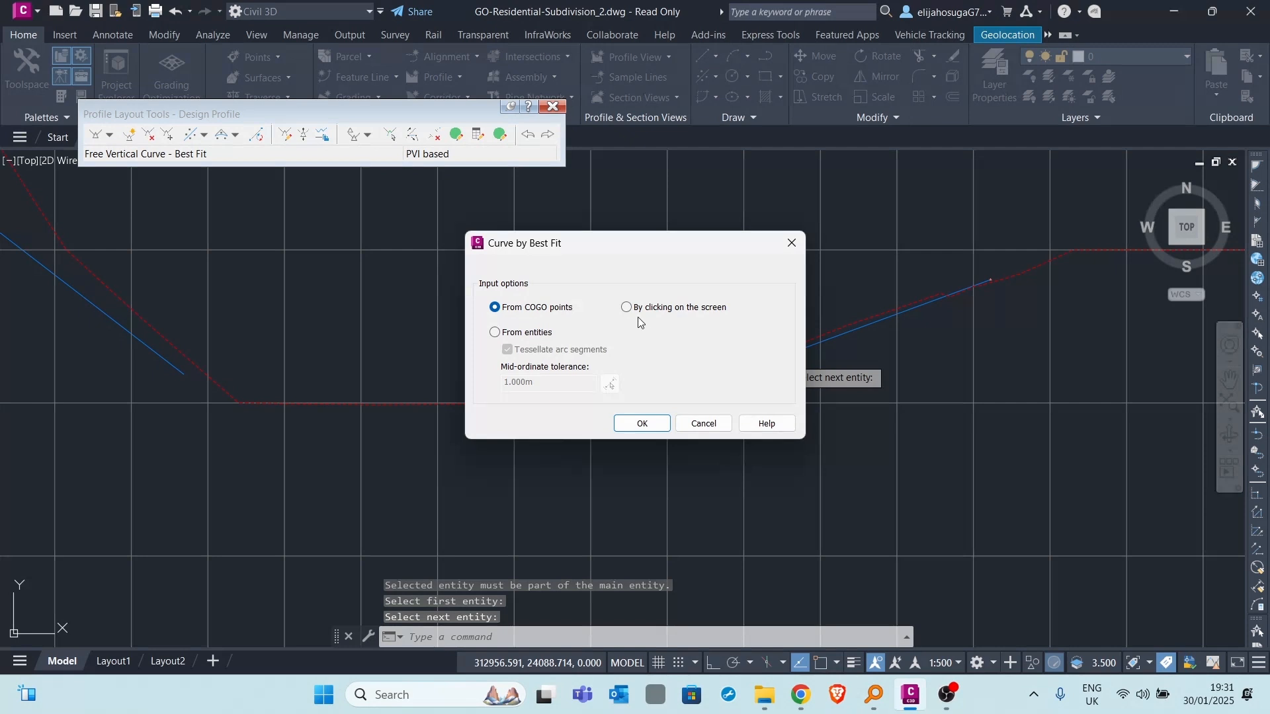
{"action": "left_click", "coordinate": [642, 424]}
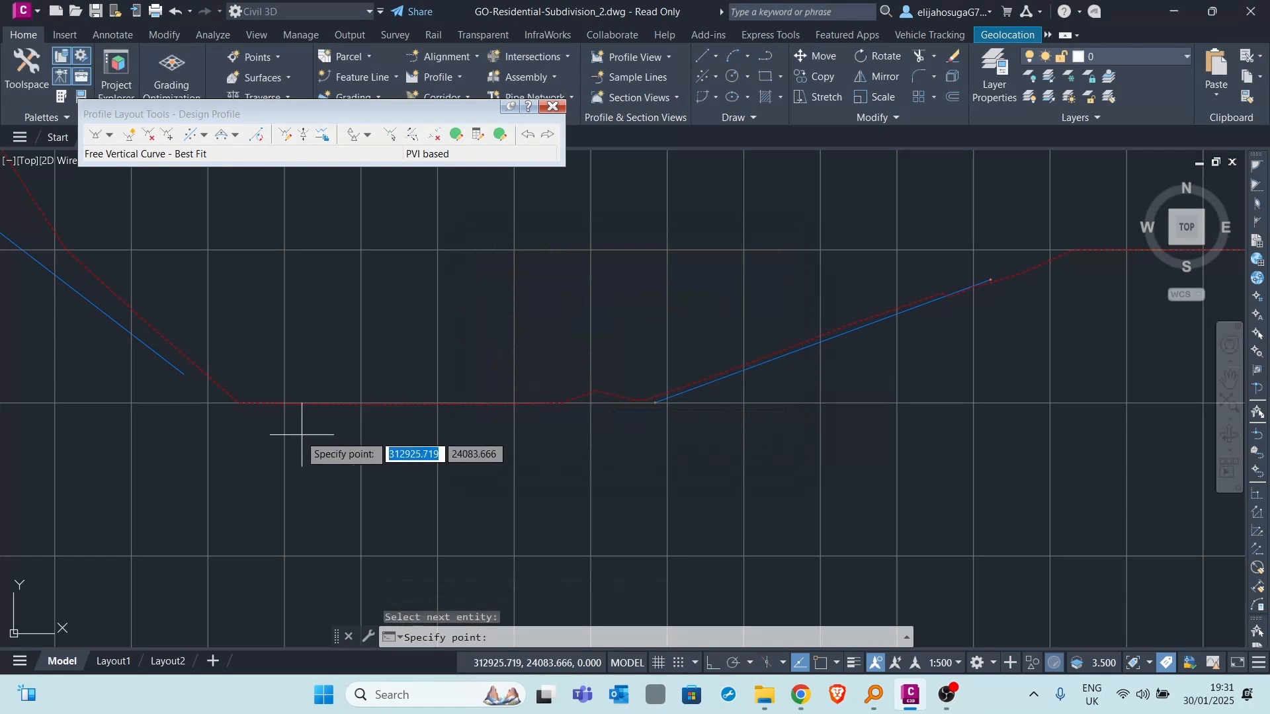
- Pick three regression points in the low area at about stations 0+093, 0+101 and 0+114, and create the best fit vertical curve from them
{"action": "left_click", "coordinate": [248, 406]}
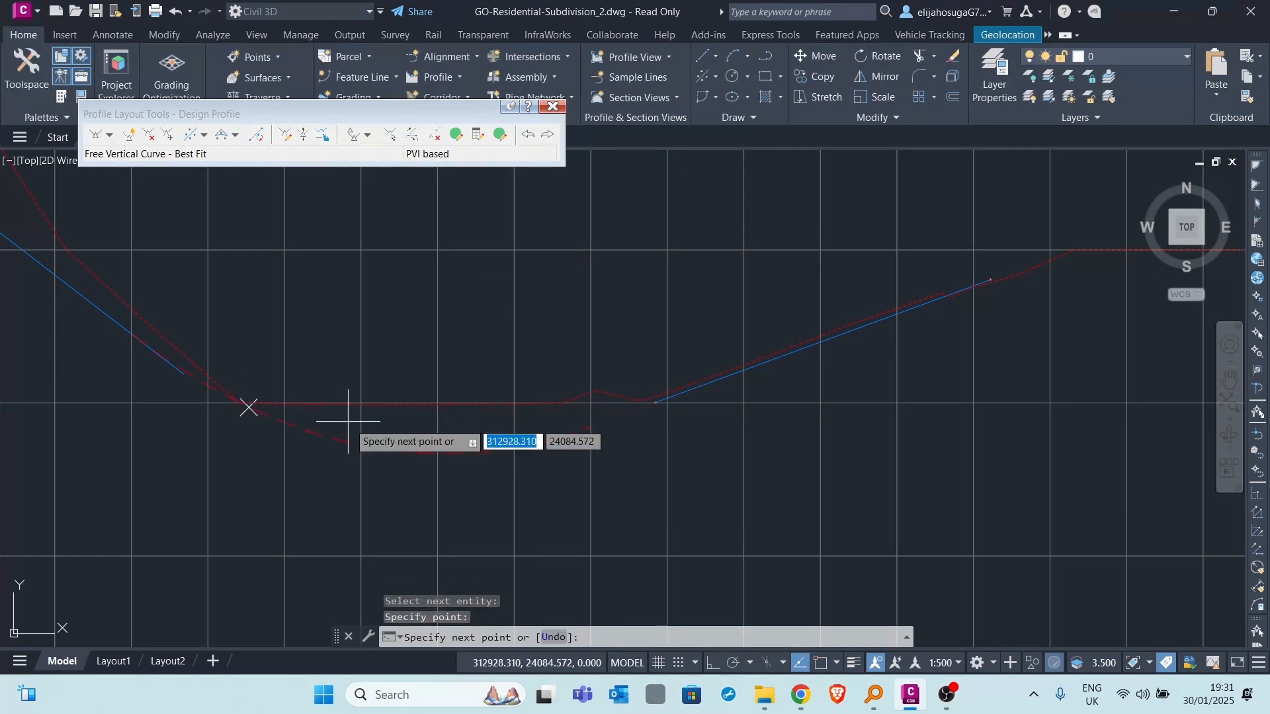
{"action": "left_click", "coordinate": [372, 417]}
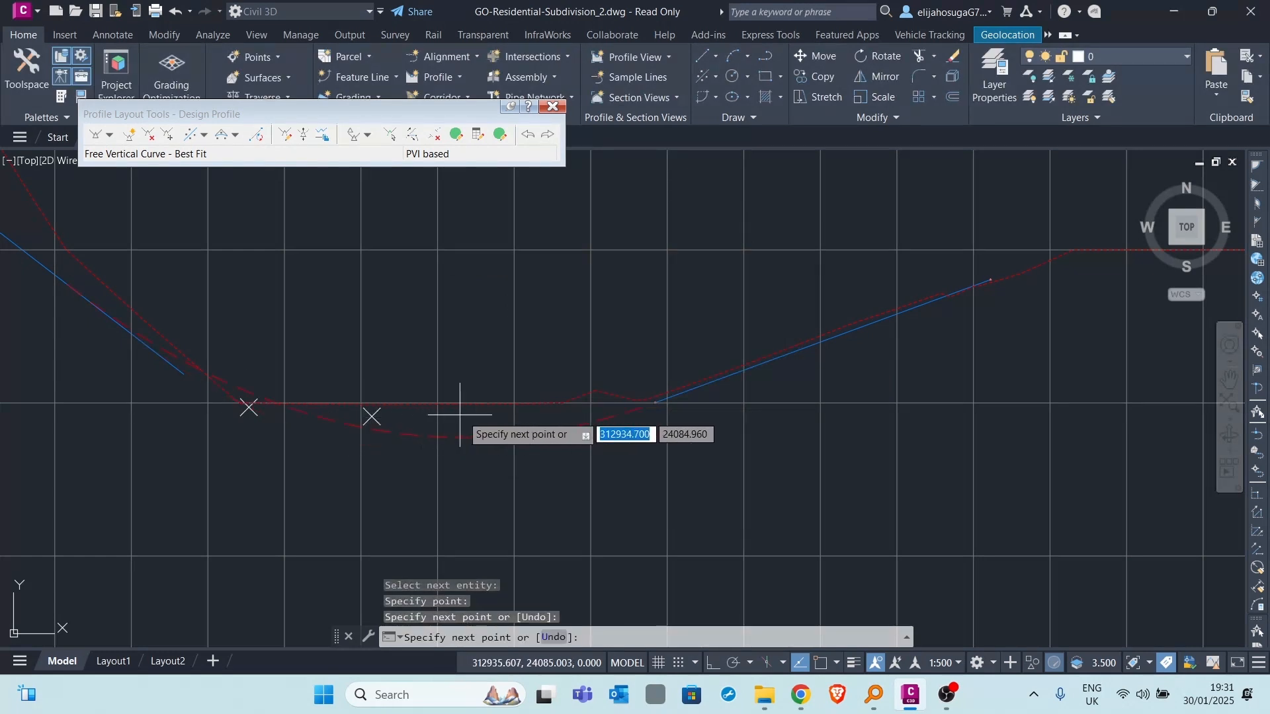
{"action": "left_click", "coordinate": [568, 421]}
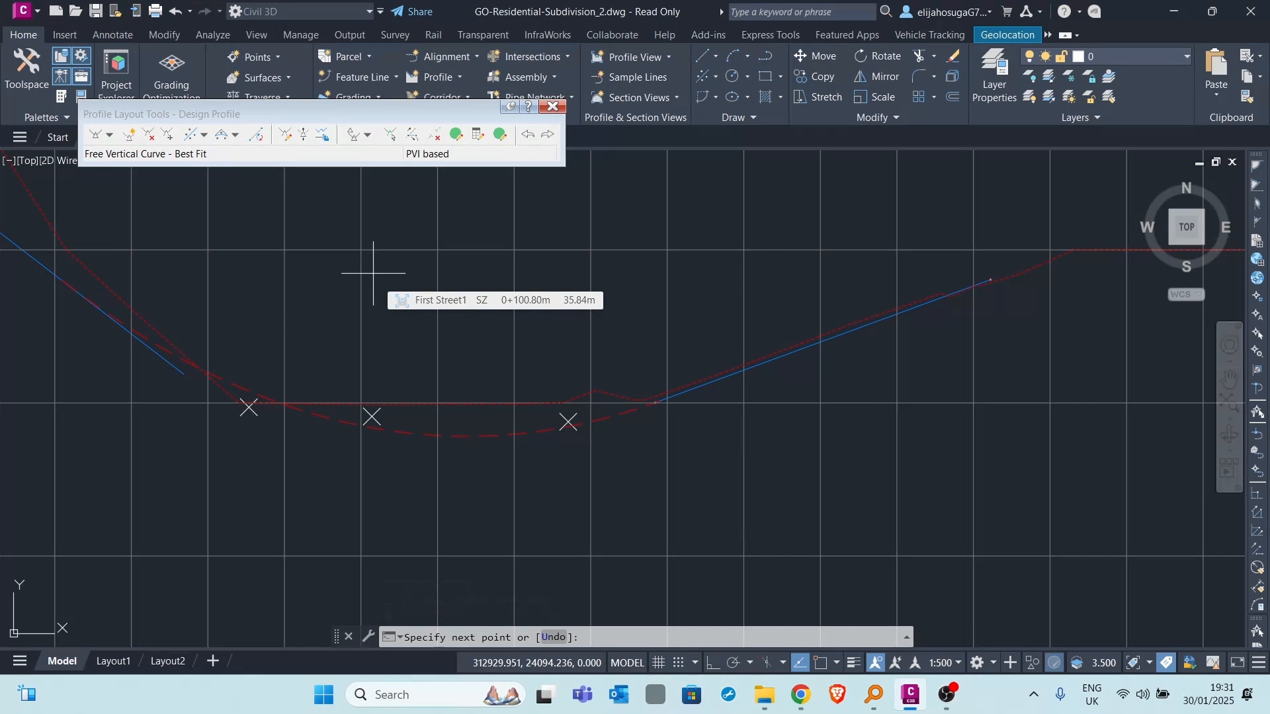
{"action": "key", "text": "Return"}
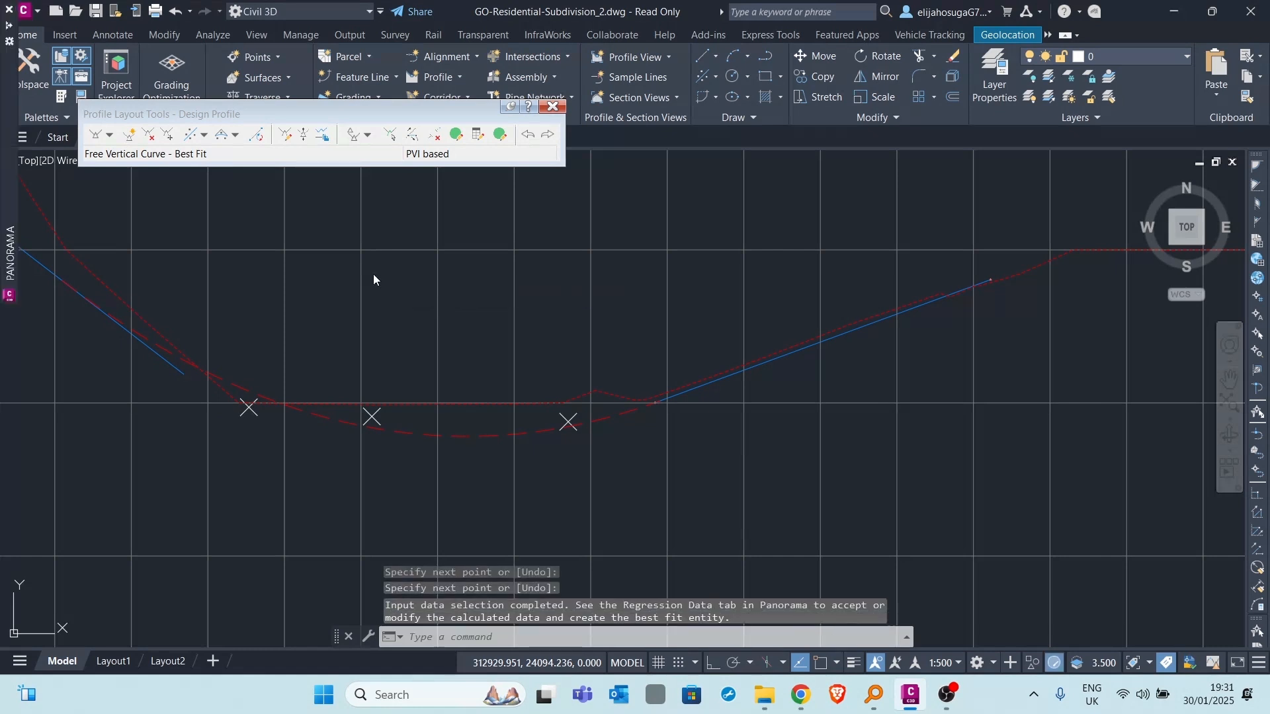
{"action": "mouse_move", "coordinate": [4, 212]}
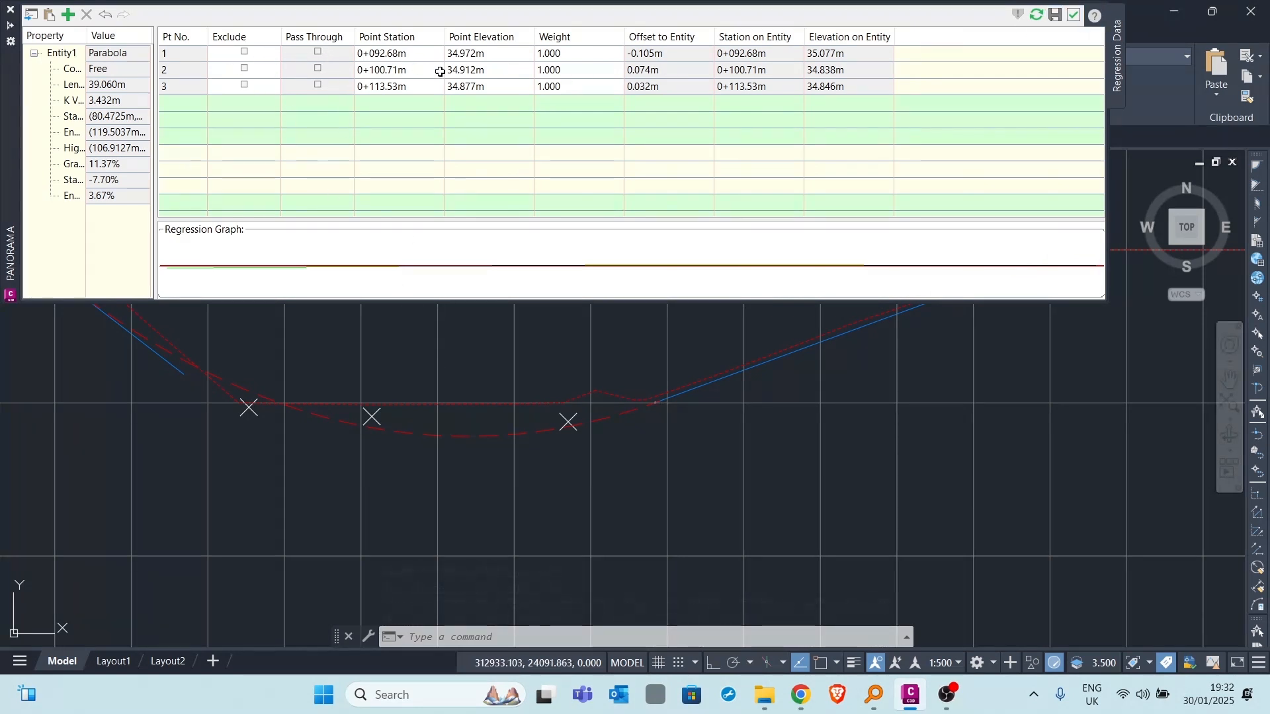
{"action": "left_click", "coordinate": [1075, 17]}
- Select the design profile and examine how its tangents and vertical curve follow the existing ground, and where the ground descends further along
{"action": "scroll", "coordinate": [470, 261], "scroll_direction": "down", "scroll_amount": 5}
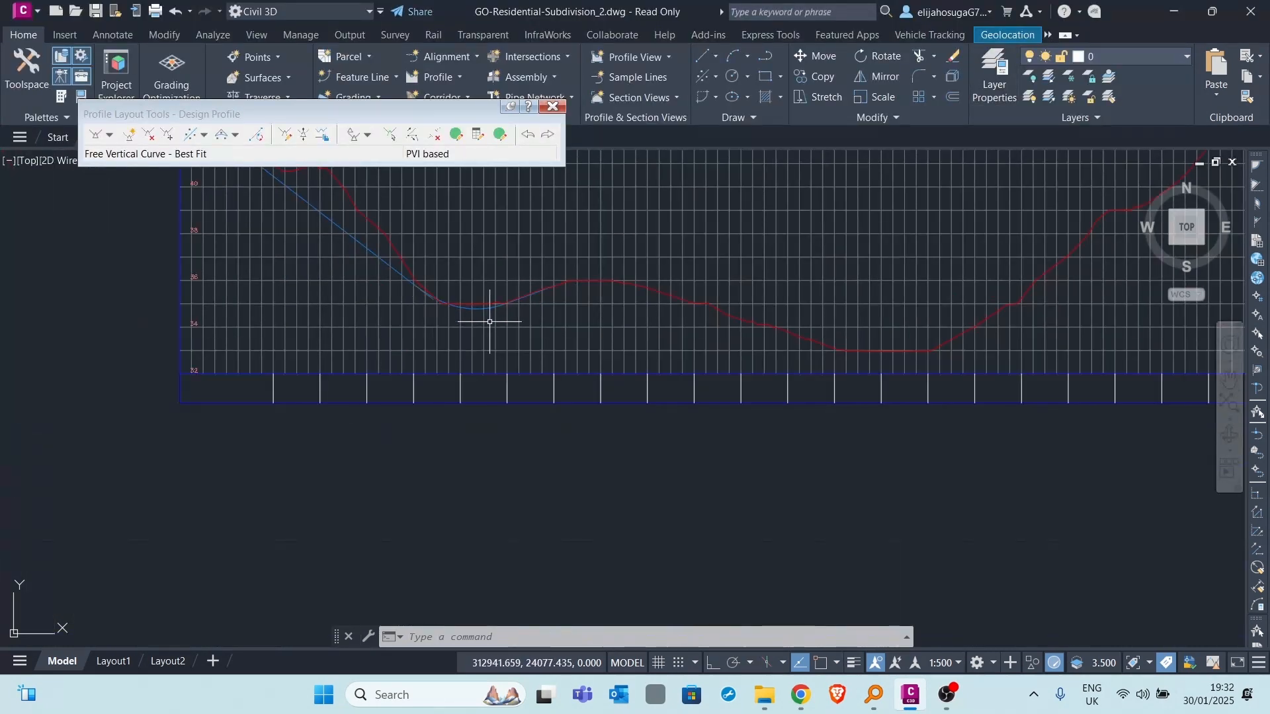
{"action": "scroll", "coordinate": [492, 424], "scroll_direction": "down", "scroll_amount": 1}
{"action": "scroll", "coordinate": [489, 424], "scroll_direction": "up", "scroll_amount": 5}
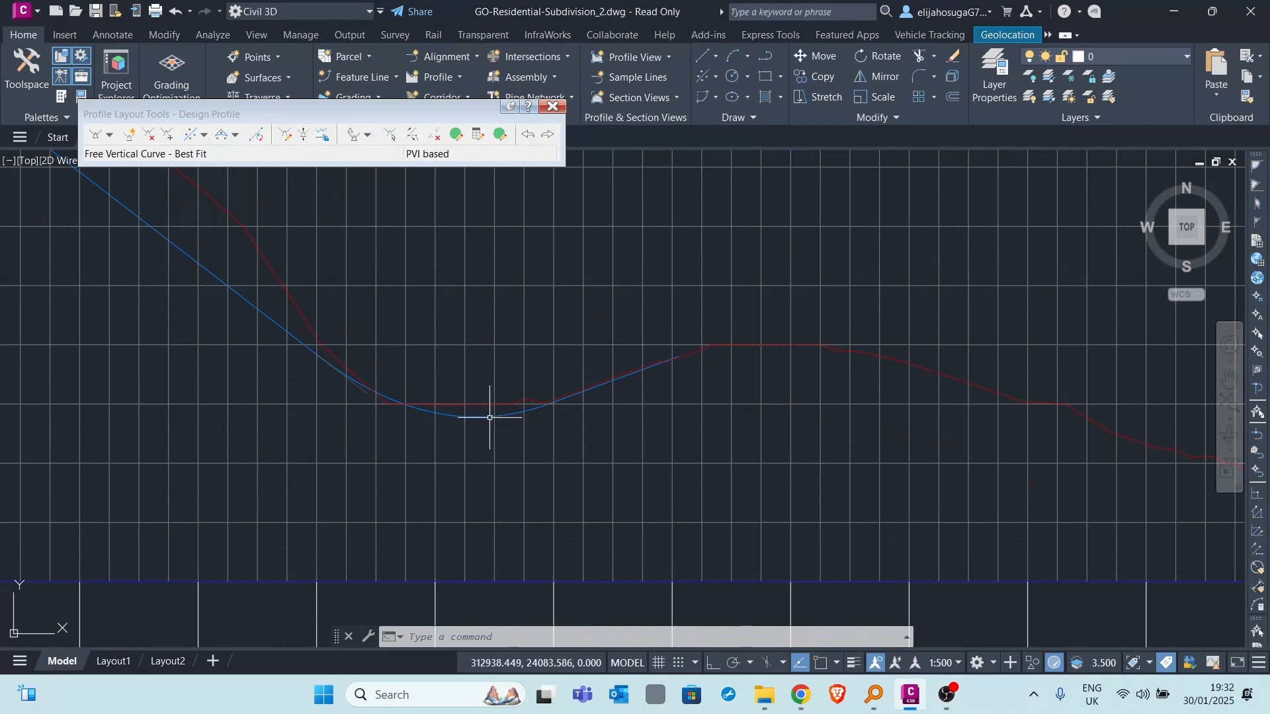
{"action": "left_click", "coordinate": [487, 417]}
{"action": "scroll", "coordinate": [391, 352], "scroll_direction": "down", "scroll_amount": 4}
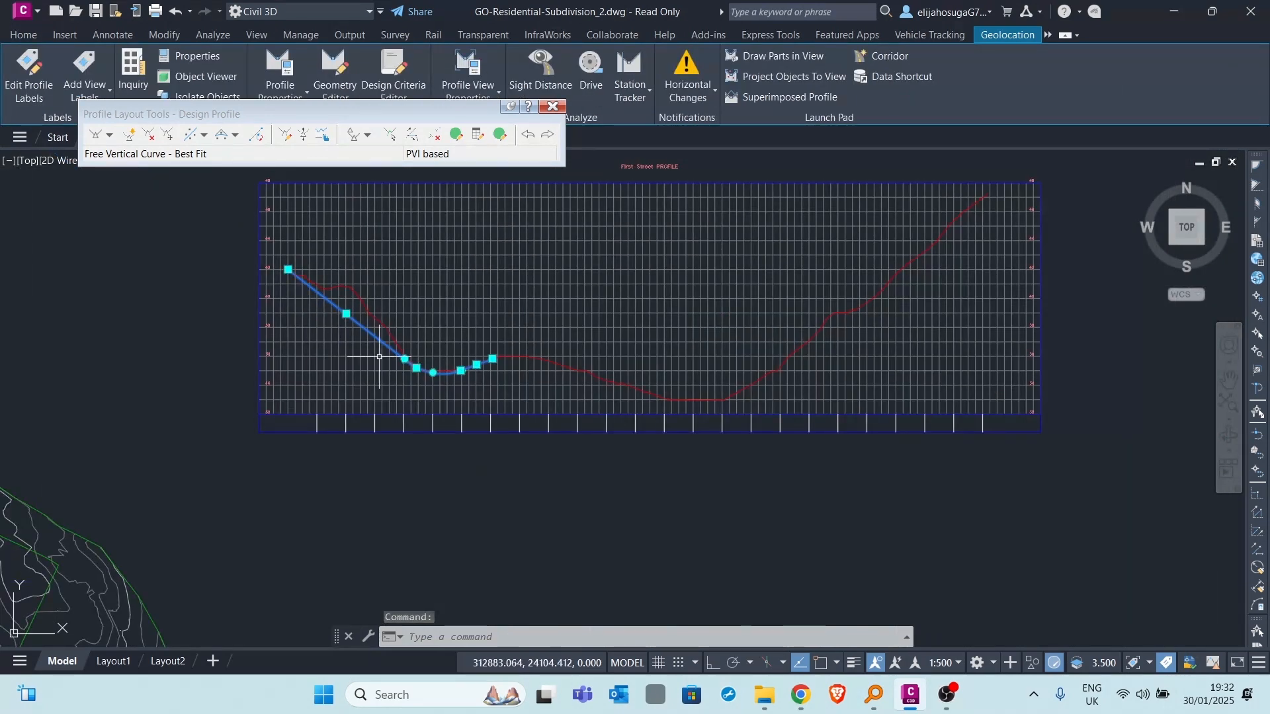
{"action": "scroll", "coordinate": [480, 371], "scroll_direction": "up", "scroll_amount": 4}
{"action": "scroll", "coordinate": [520, 346], "scroll_direction": "up", "scroll_amount": 2}
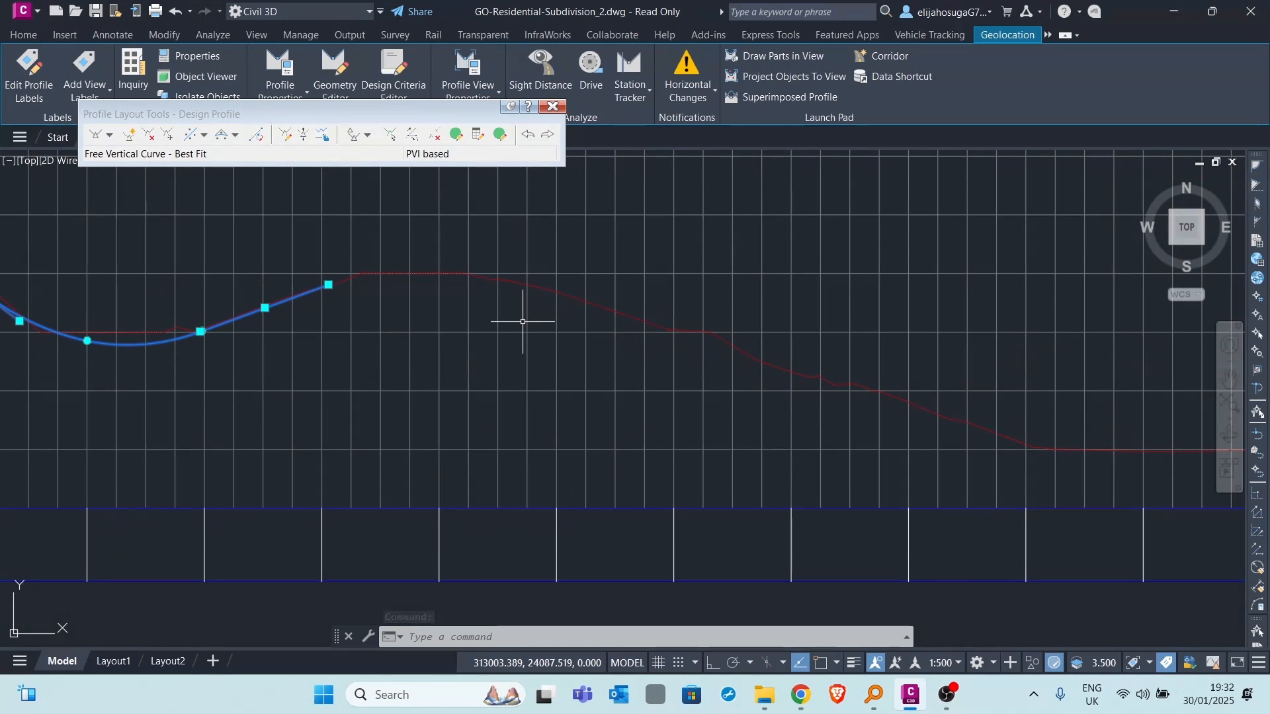
{"action": "scroll", "coordinate": [372, 335], "scroll_direction": "down", "scroll_amount": 2}
{"action": "scroll", "coordinate": [270, 321], "scroll_direction": "down", "scroll_amount": 3}
{"action": "scroll", "coordinate": [370, 347], "scroll_direction": "up", "scroll_amount": 2}
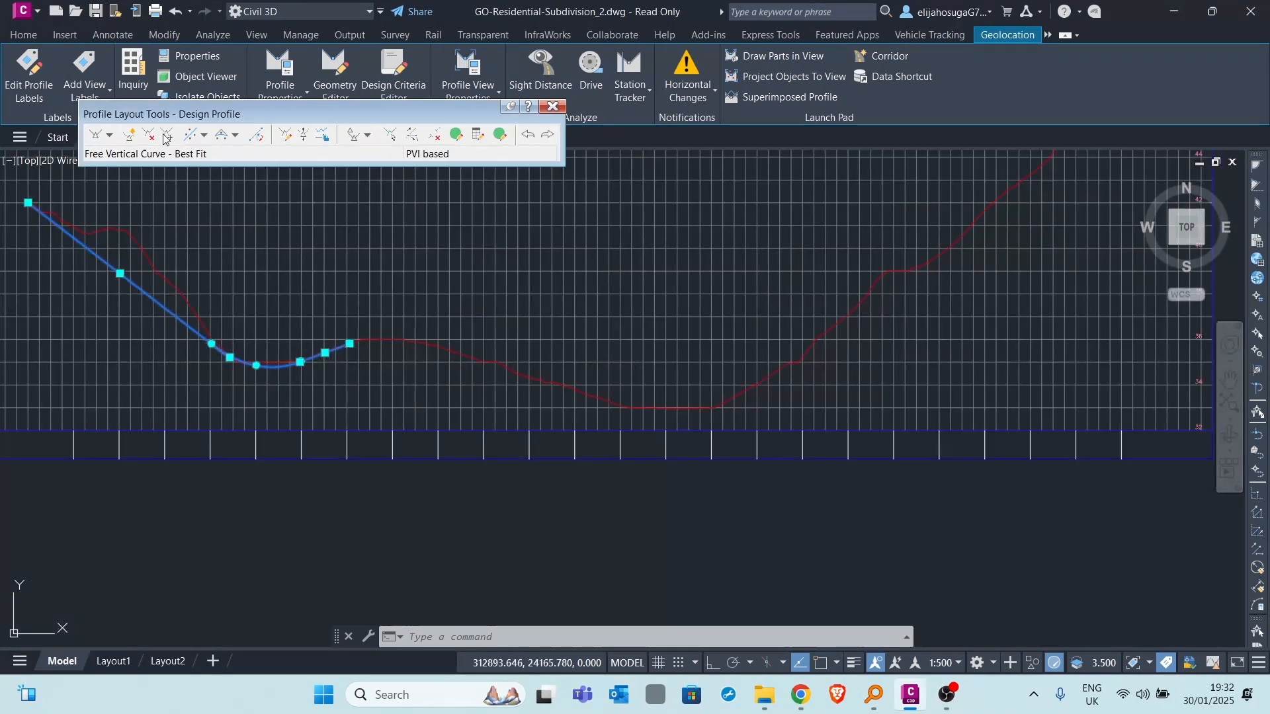
- Create a third best fit fixed tangent from two points picked on screen at about stations 0+185 and 0+248, on the descent to the second low point
{"action": "left_click", "coordinate": [204, 136]}
{"action": "left_click", "coordinate": [199, 166]}
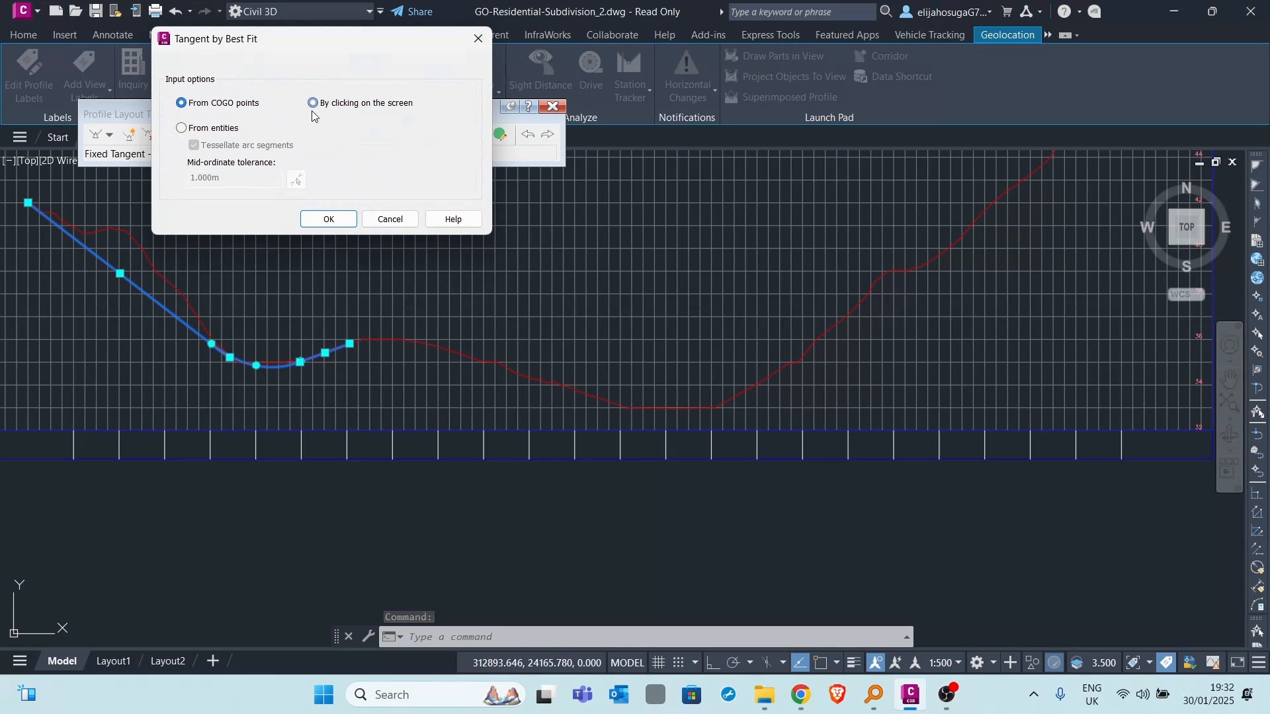
{"action": "left_click", "coordinate": [328, 220]}
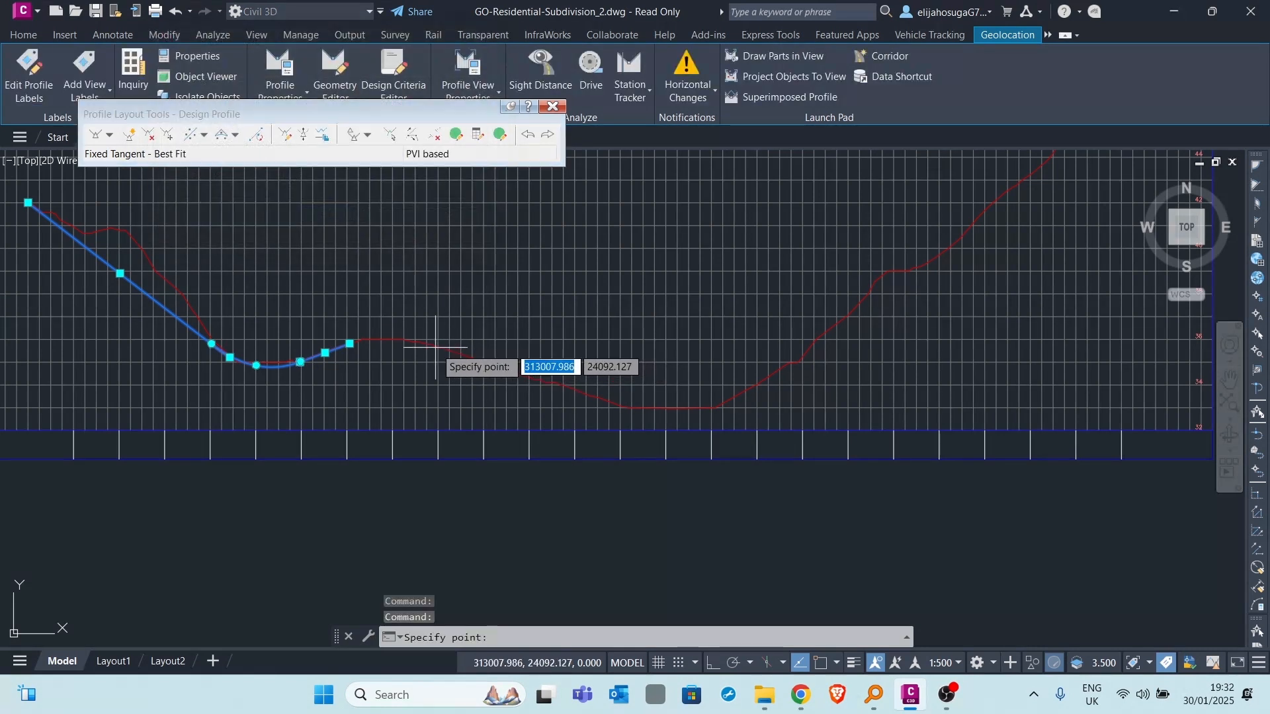
{"action": "left_click", "coordinate": [449, 351]}
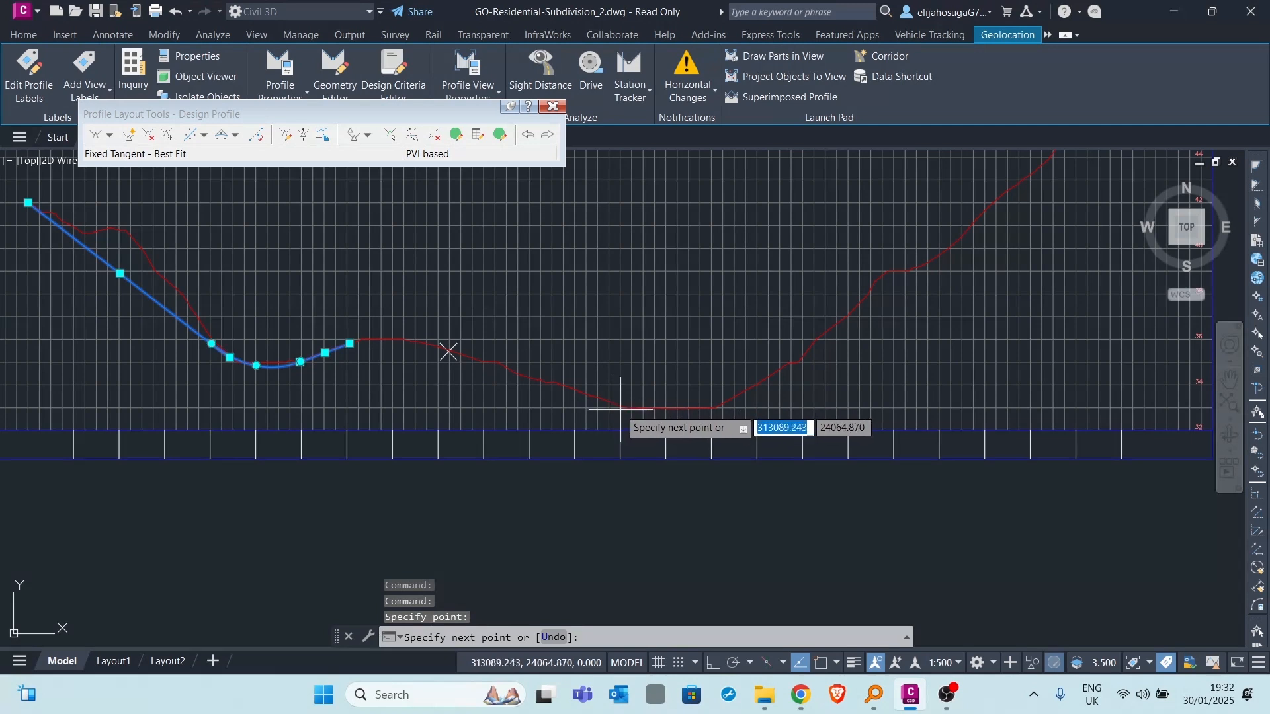
{"action": "left_click", "coordinate": [593, 397]}
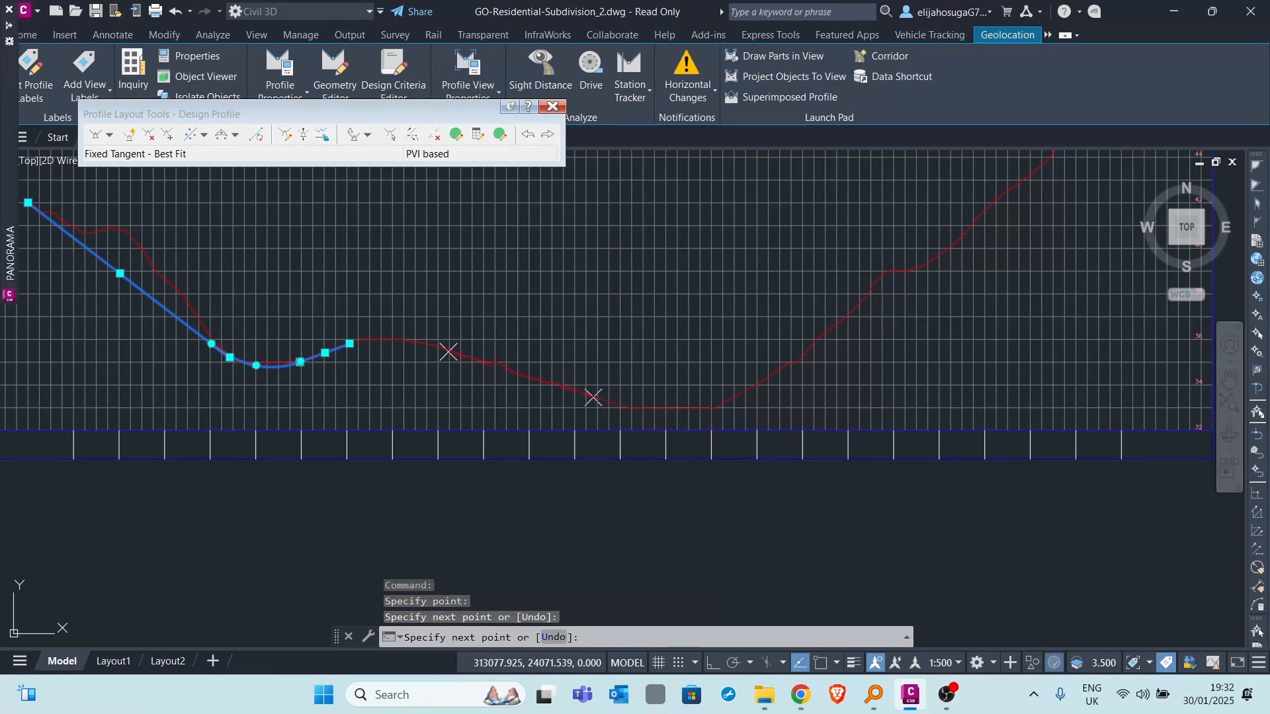
{"action": "key", "text": "Escape"}
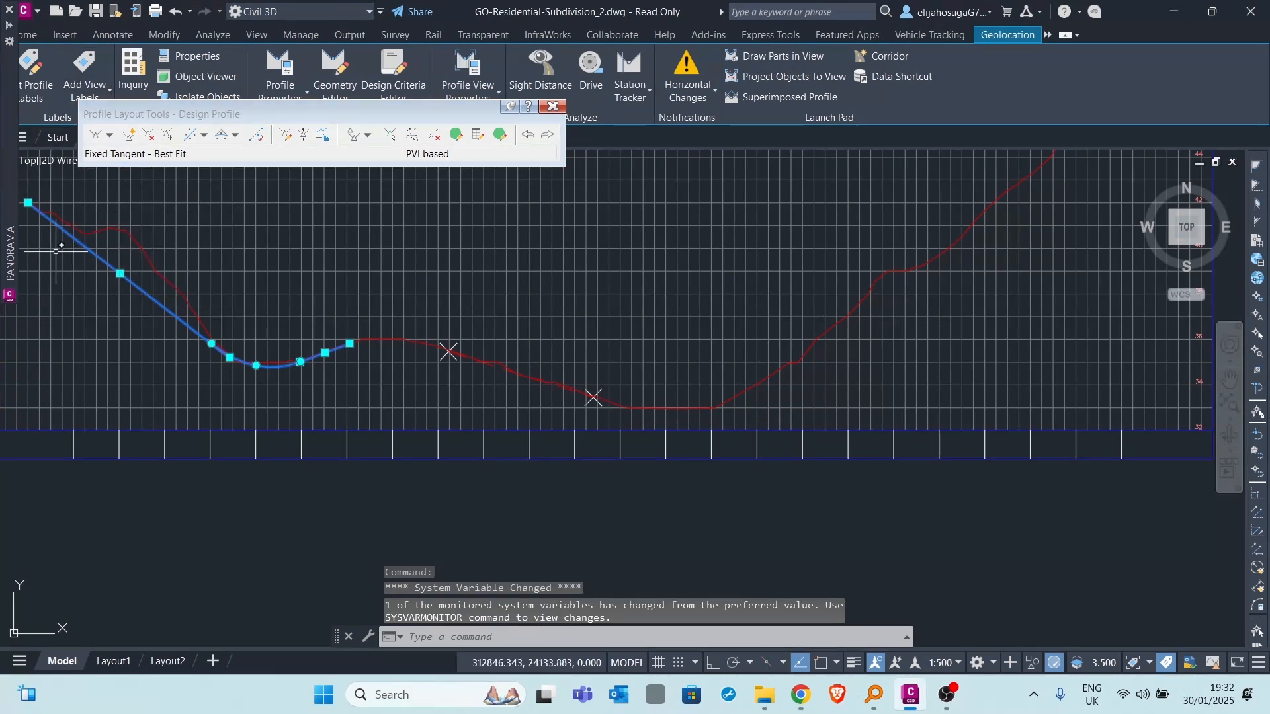
{"action": "mouse_move", "coordinate": [9, 285]}
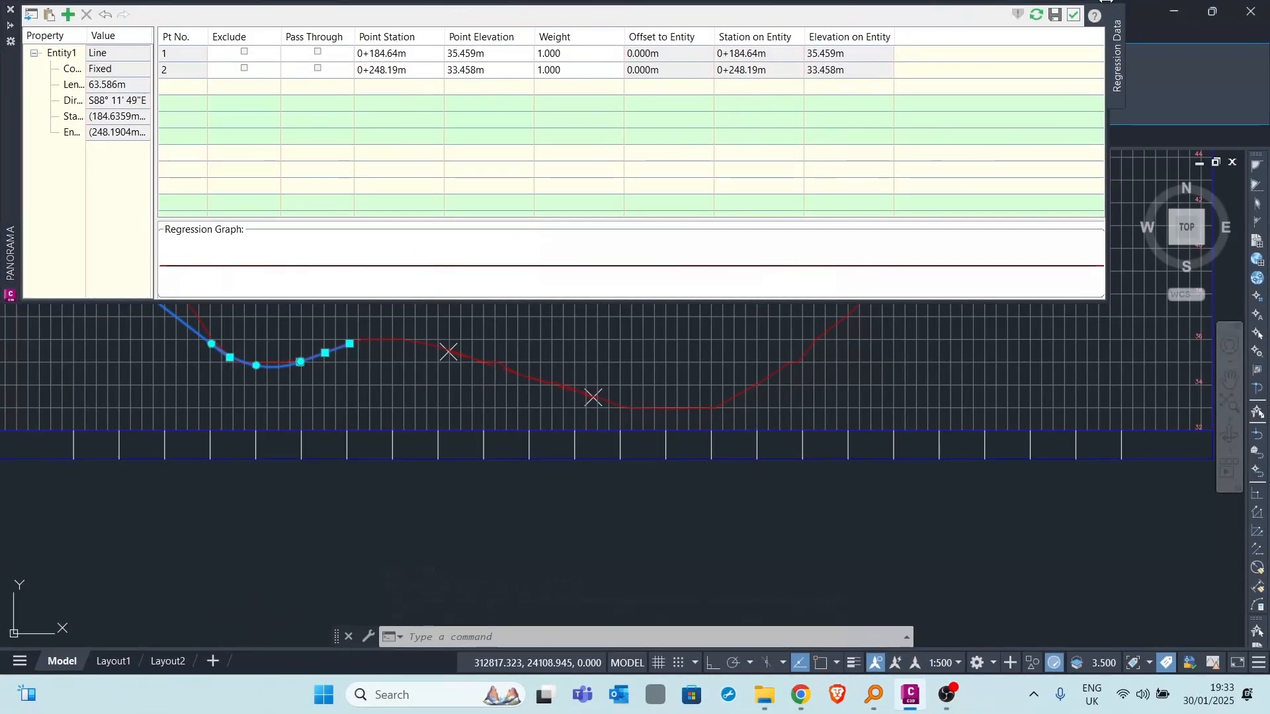
{"action": "left_click", "coordinate": [1056, 17]}
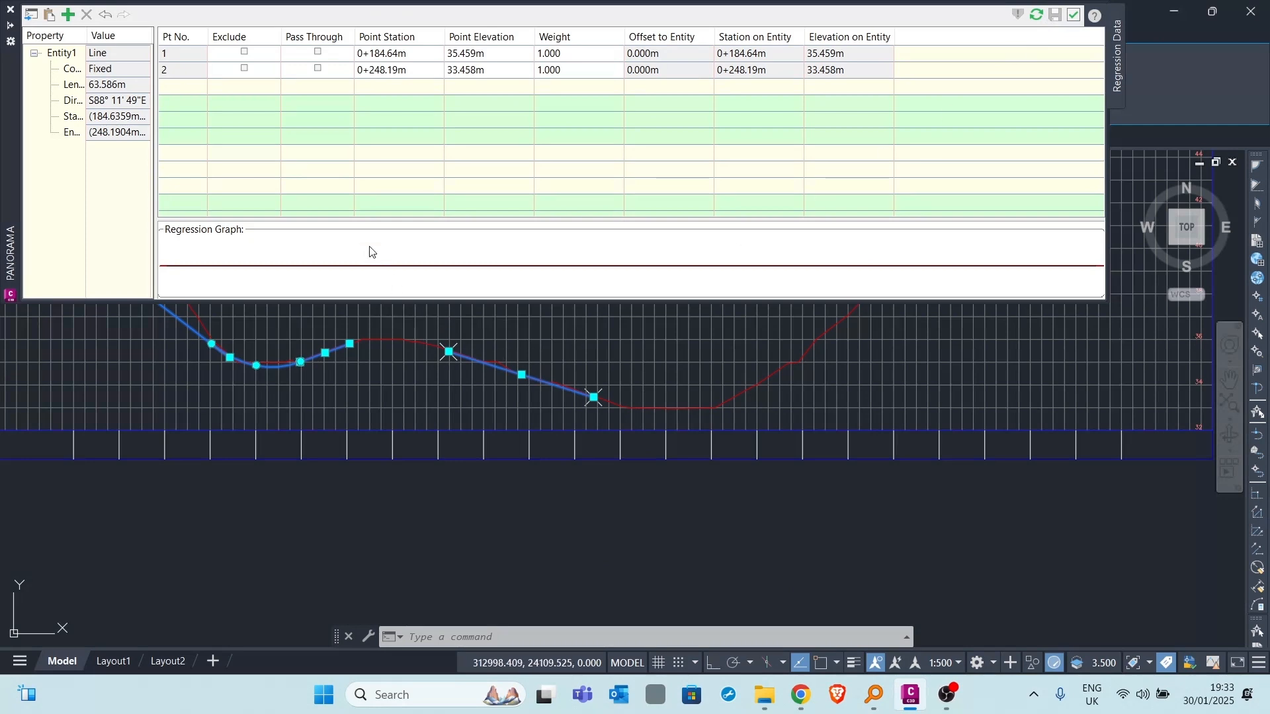
{"action": "left_click", "coordinate": [1074, 14]}
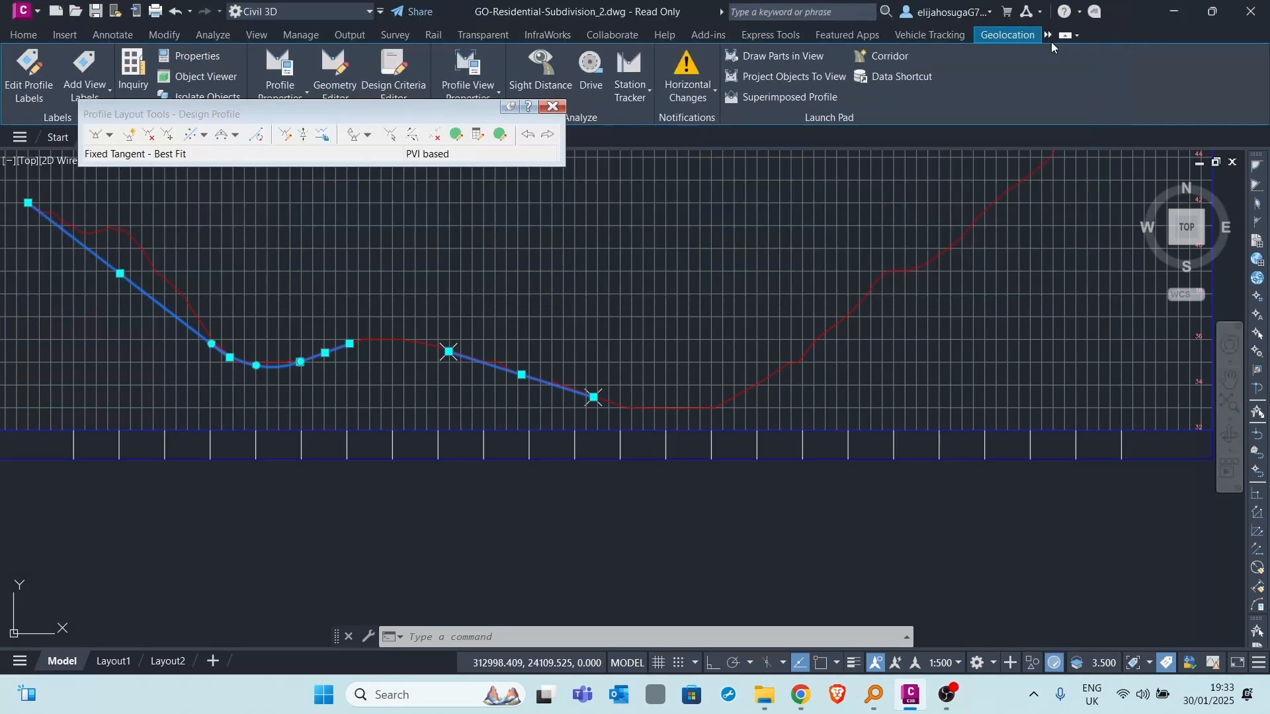
- Pick two on-screen points for a fourth best fit fixed tangent, at about station 0+310 and at the existing ground's upper end near 0+483
{"action": "scroll", "coordinate": [516, 390], "scroll_direction": "down", "scroll_amount": 4}
{"action": "scroll", "coordinate": [467, 416], "scroll_direction": "up", "scroll_amount": 2}
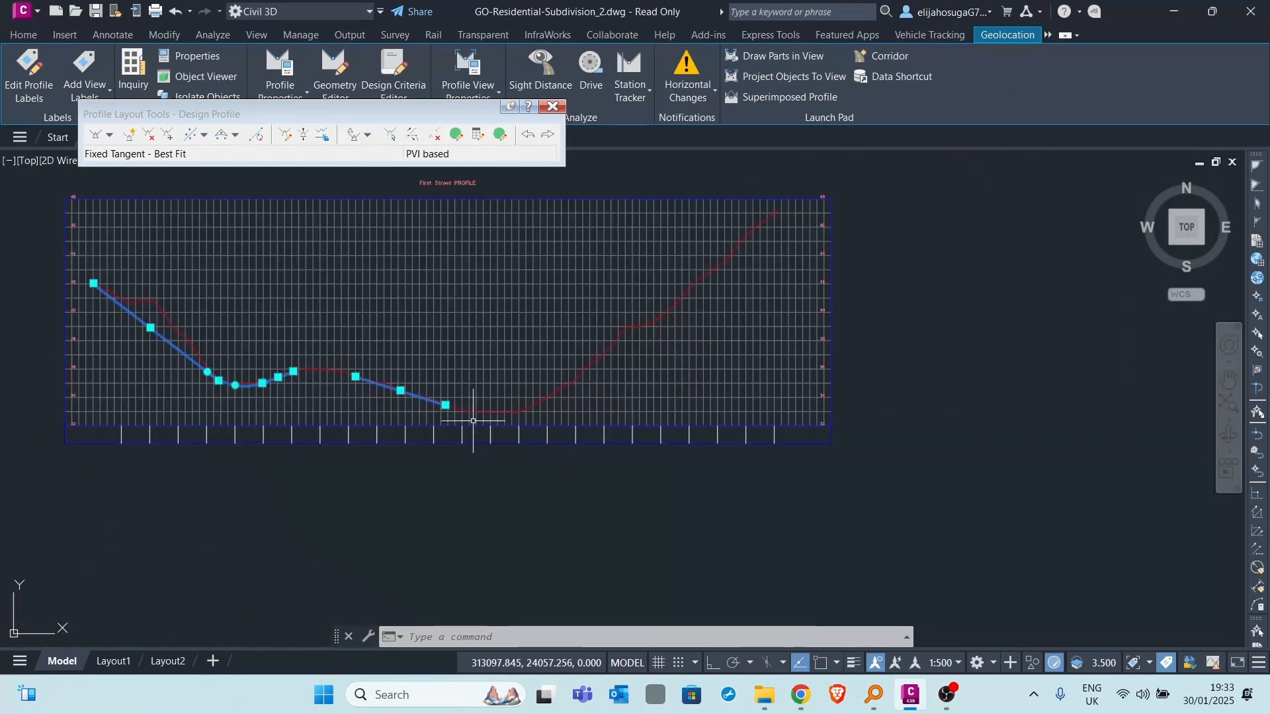
{"action": "left_click", "coordinate": [192, 137]}
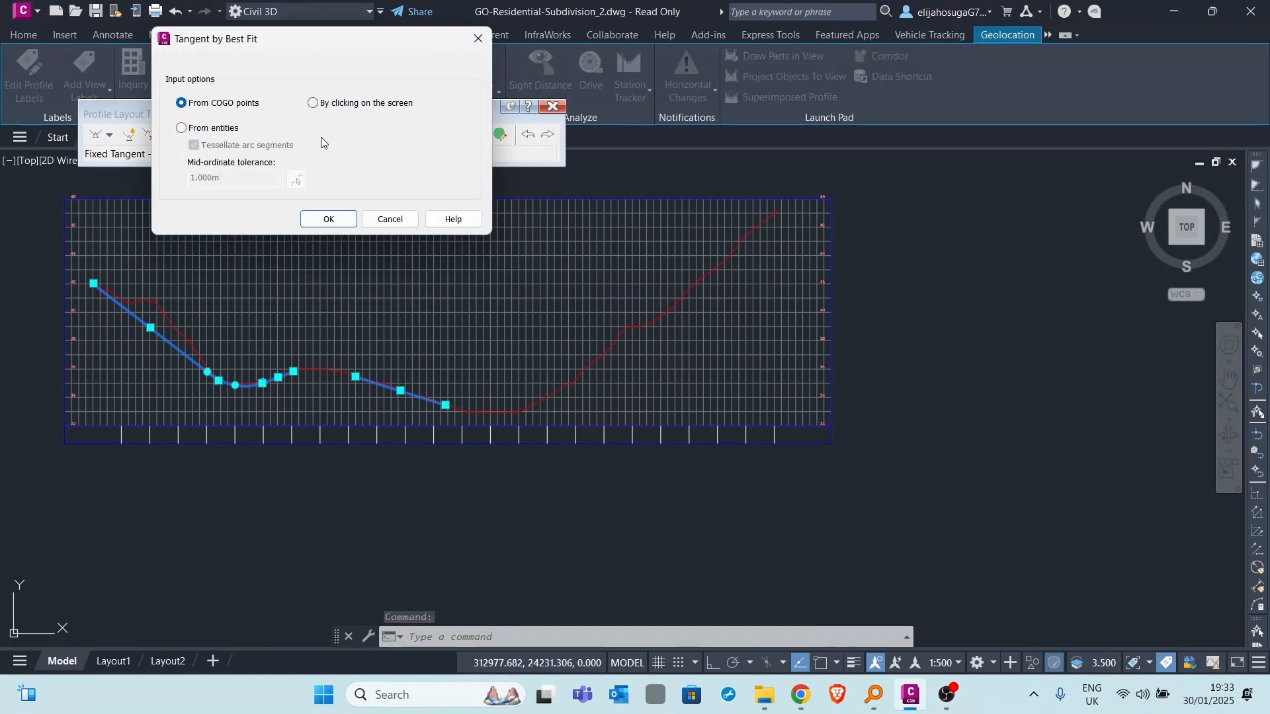
{"action": "left_click", "coordinate": [332, 218]}
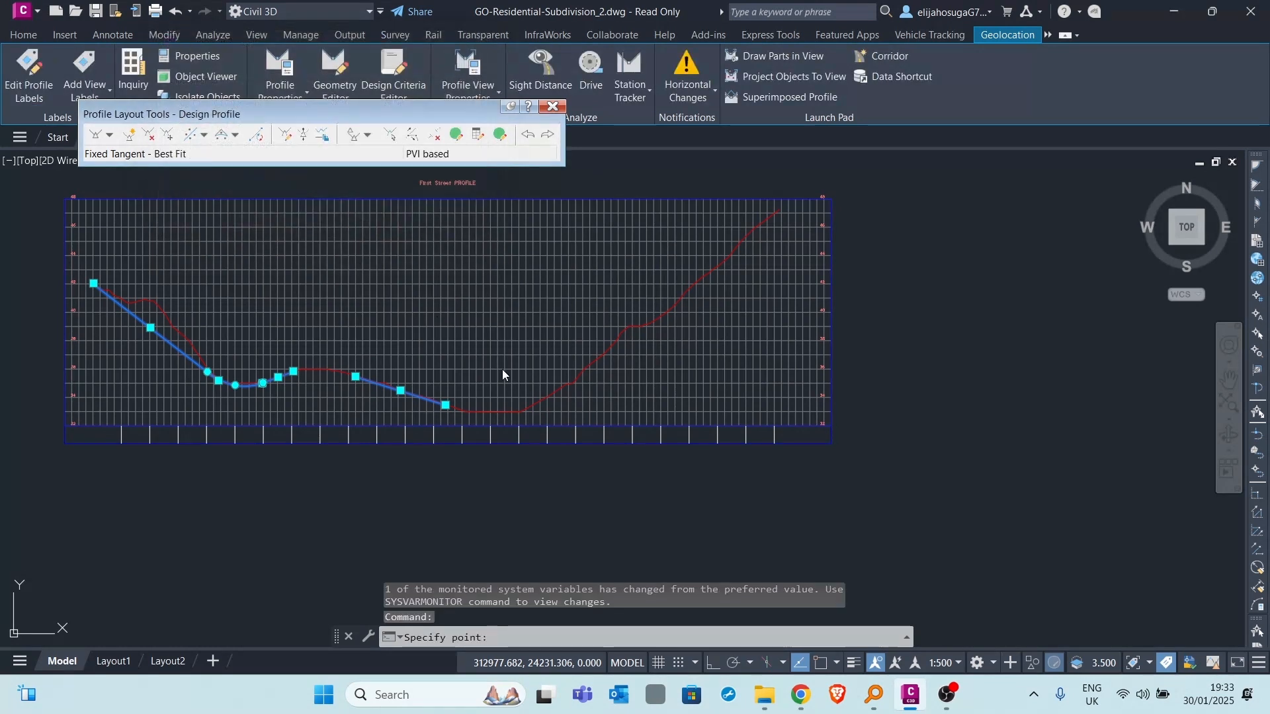
{"action": "left_click", "coordinate": [533, 401]}
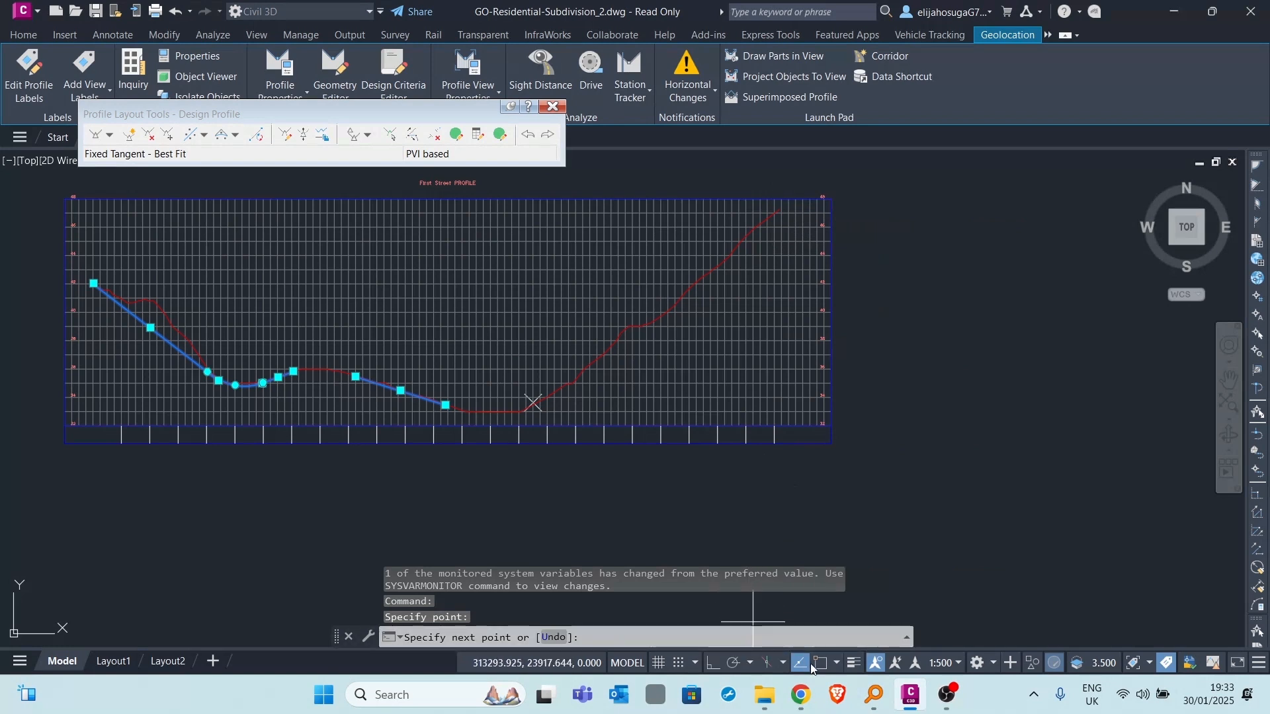
{"action": "scroll", "coordinate": [781, 205], "scroll_direction": "up", "scroll_amount": 8}
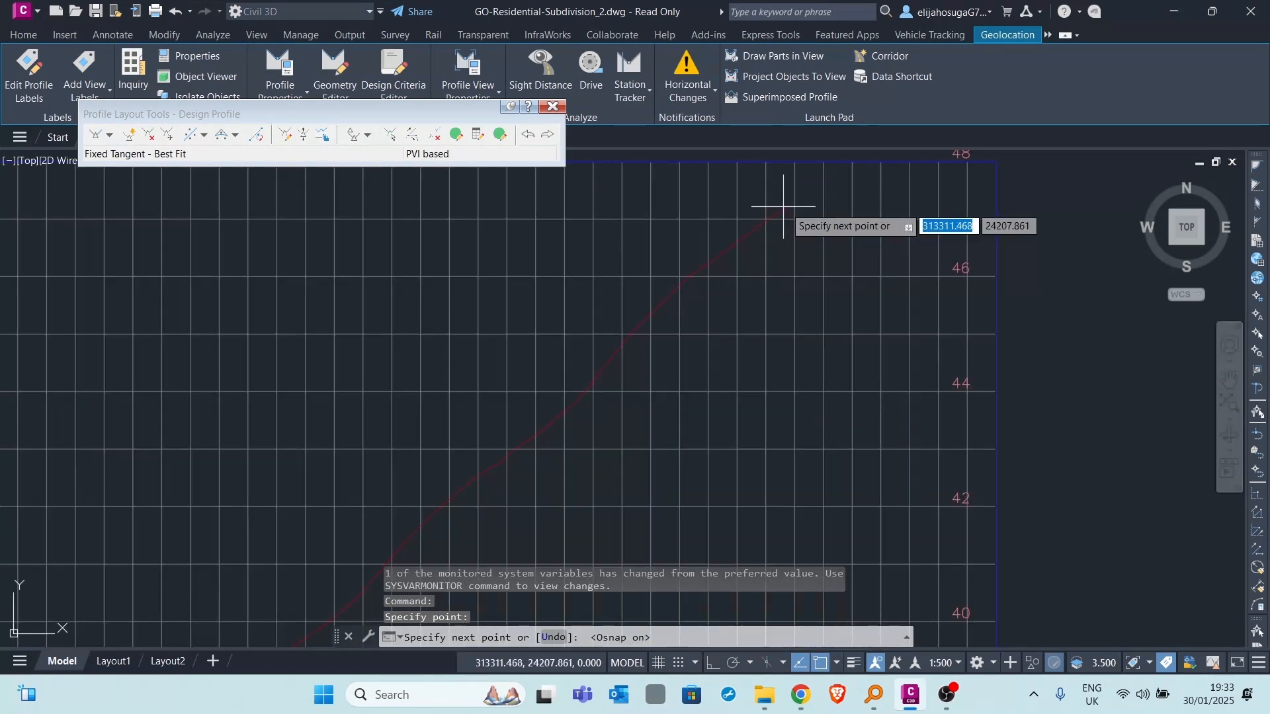
{"action": "left_click", "coordinate": [781, 203]}
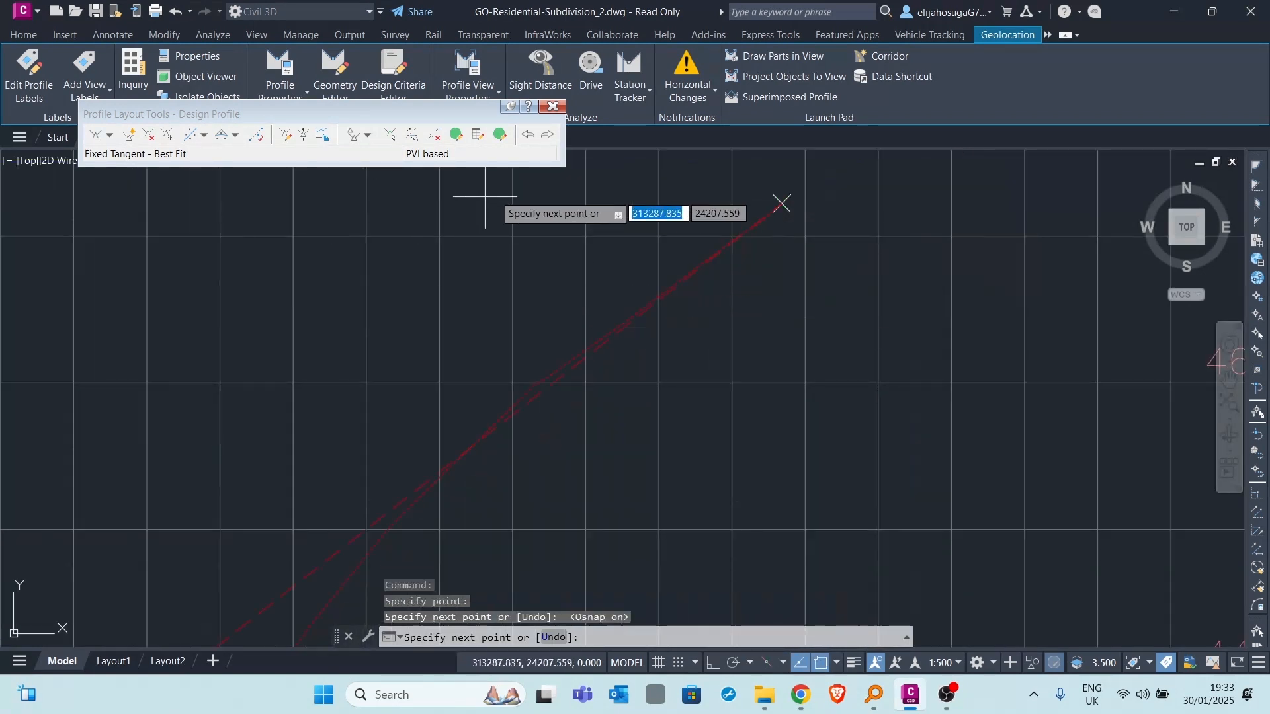
{"action": "scroll", "coordinate": [510, 207], "scroll_direction": "down", "scroll_amount": 4}
{"action": "key", "text": "Return"}
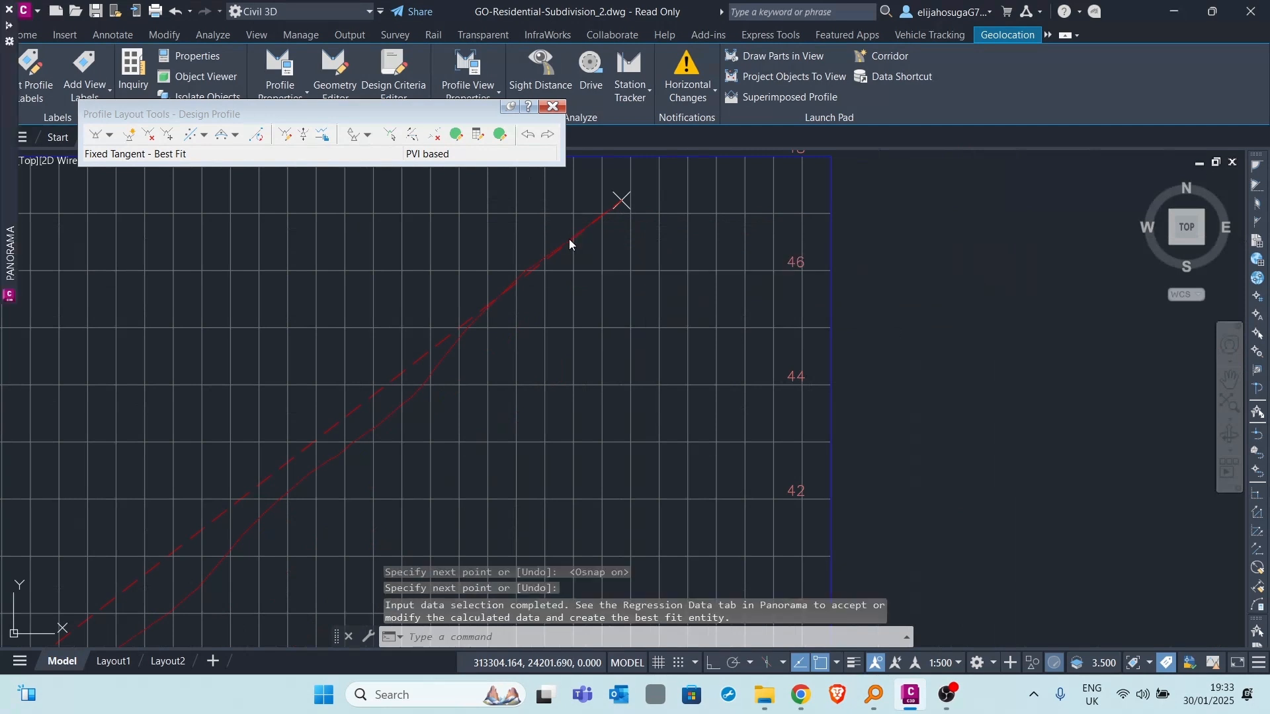
- Make the fourth tangent pass through regression point 2, and create the best fit tangent
{"action": "scroll", "coordinate": [498, 313], "scroll_direction": "down", "scroll_amount": 6}
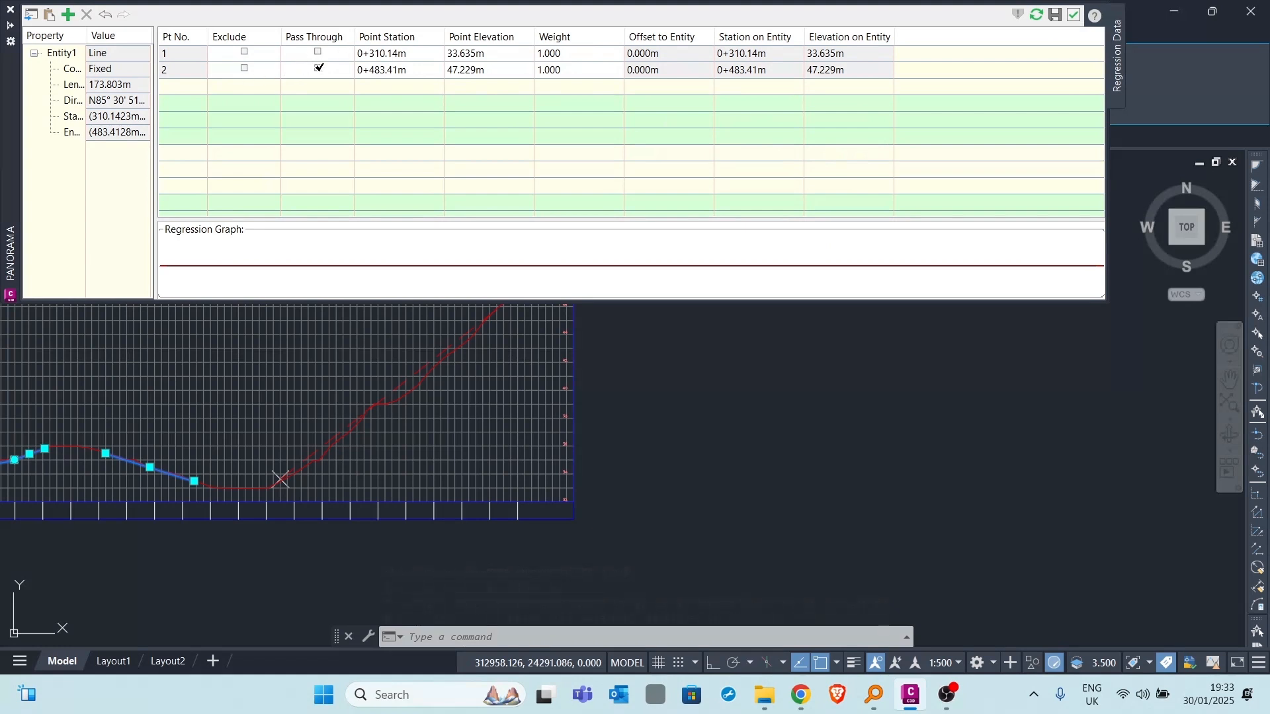
{"action": "left_click", "coordinate": [318, 68]}
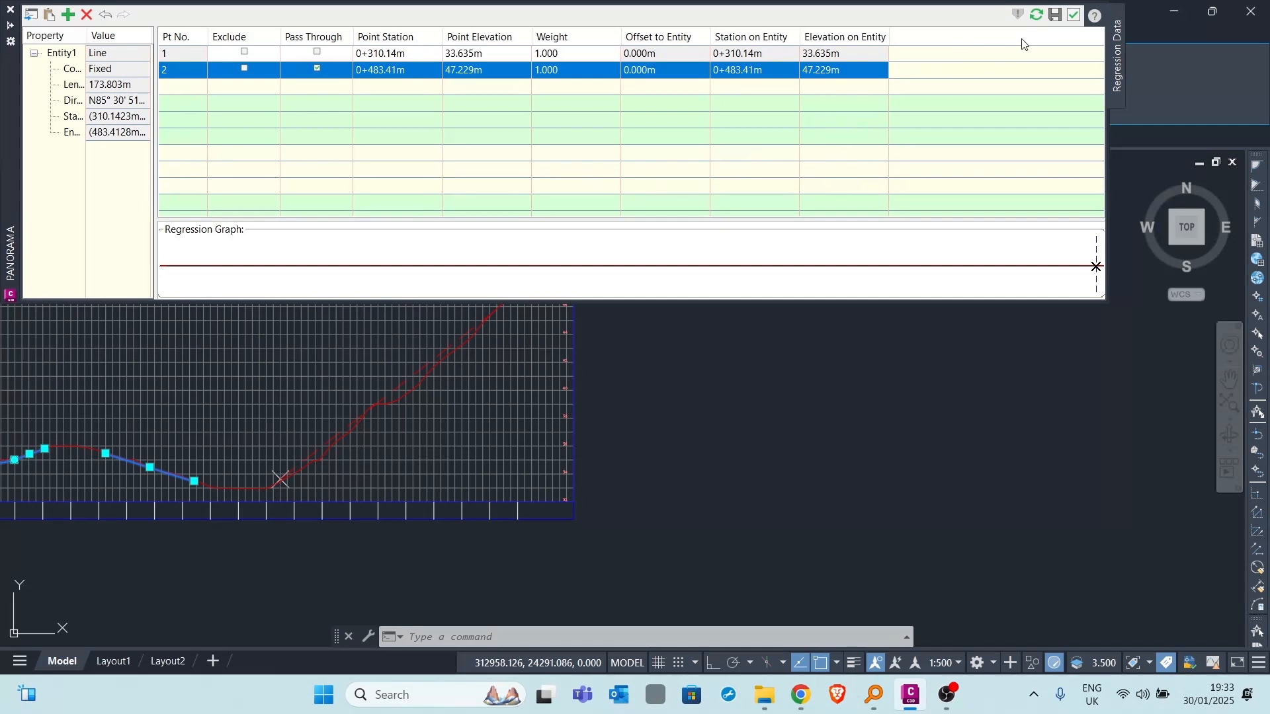
{"action": "left_click", "coordinate": [1053, 19]}
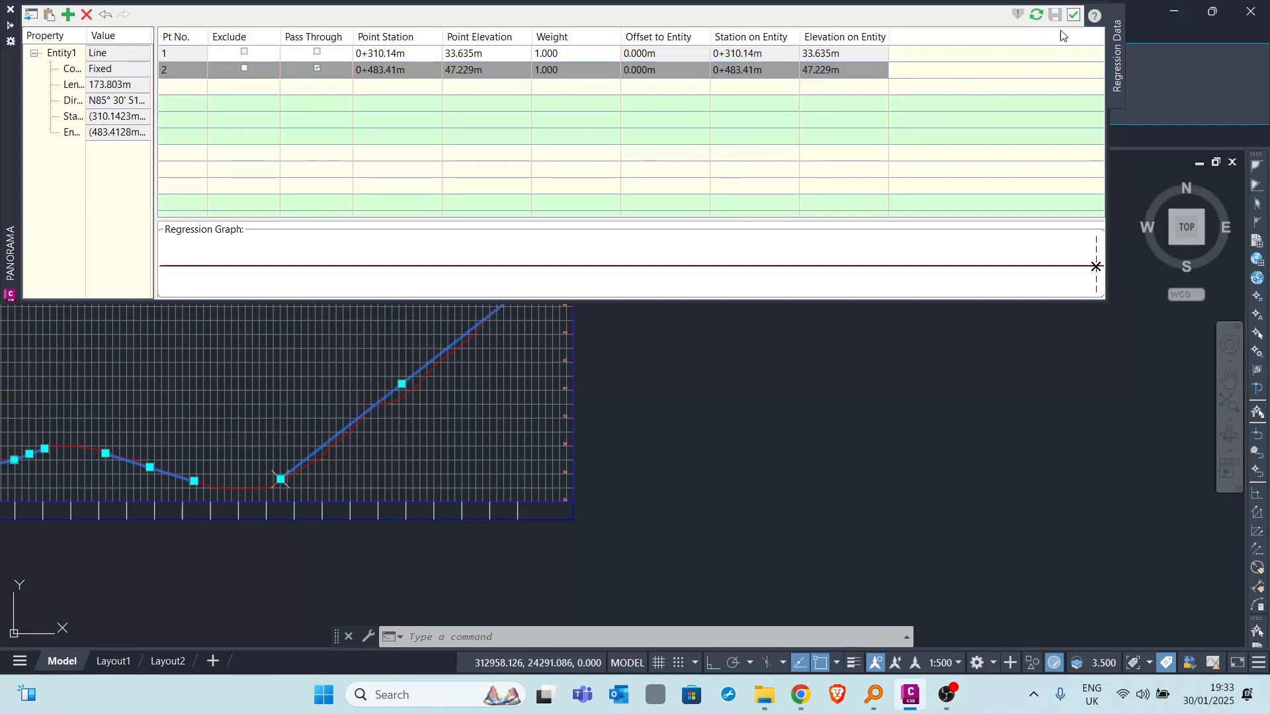
{"action": "left_click", "coordinate": [1073, 16]}
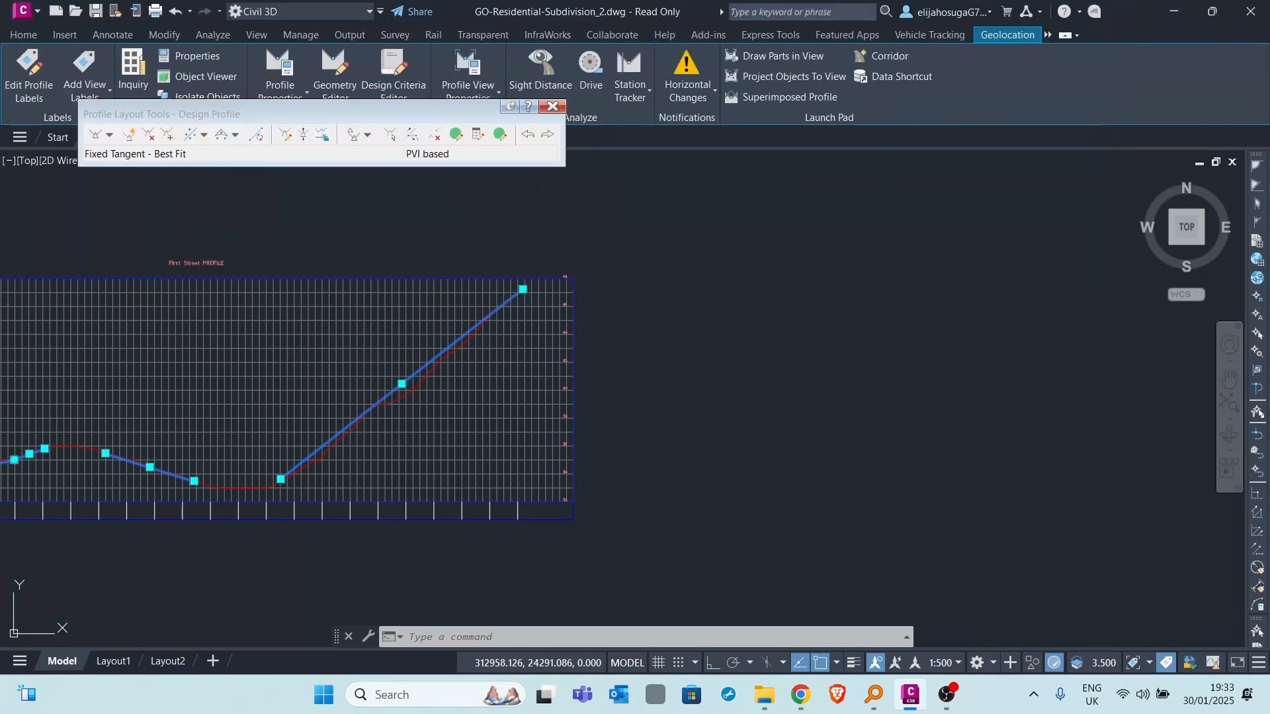
- Start a best fit free vertical curve between the third and fourth tangents, with its regression points specified by clicking on the screen
{"action": "scroll", "coordinate": [186, 397], "scroll_direction": "down", "scroll_amount": 4}
{"action": "mouse_move", "coordinate": [219, 395]}
{"action": "middle_mouse_down"}
{"action": "mouse_move", "coordinate": [386, 329]}
{"action": "mouse_move", "coordinate": [457, 278]}
{"action": "middle_mouse_up"}
{"action": "scroll", "coordinate": [407, 346], "scroll_direction": "up", "scroll_amount": 4}
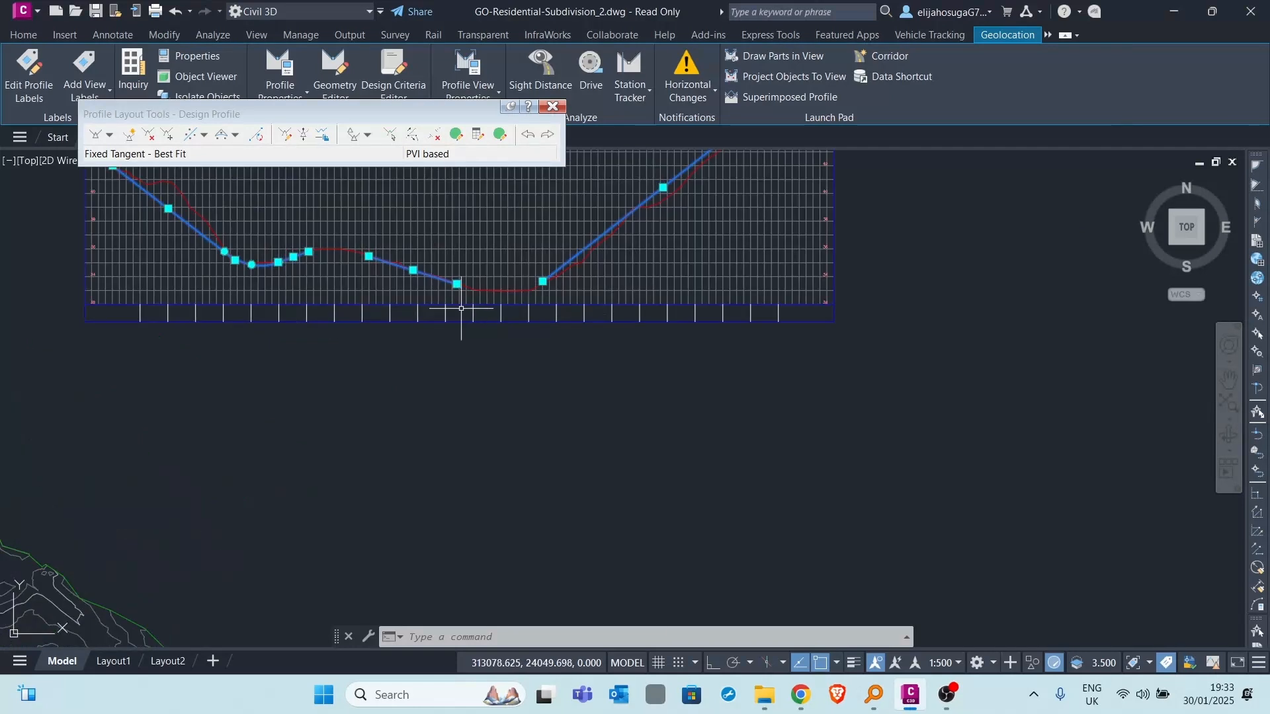
{"action": "left_click", "coordinate": [221, 135]}
{"action": "scroll", "coordinate": [430, 291], "scroll_direction": "up", "scroll_amount": 4}
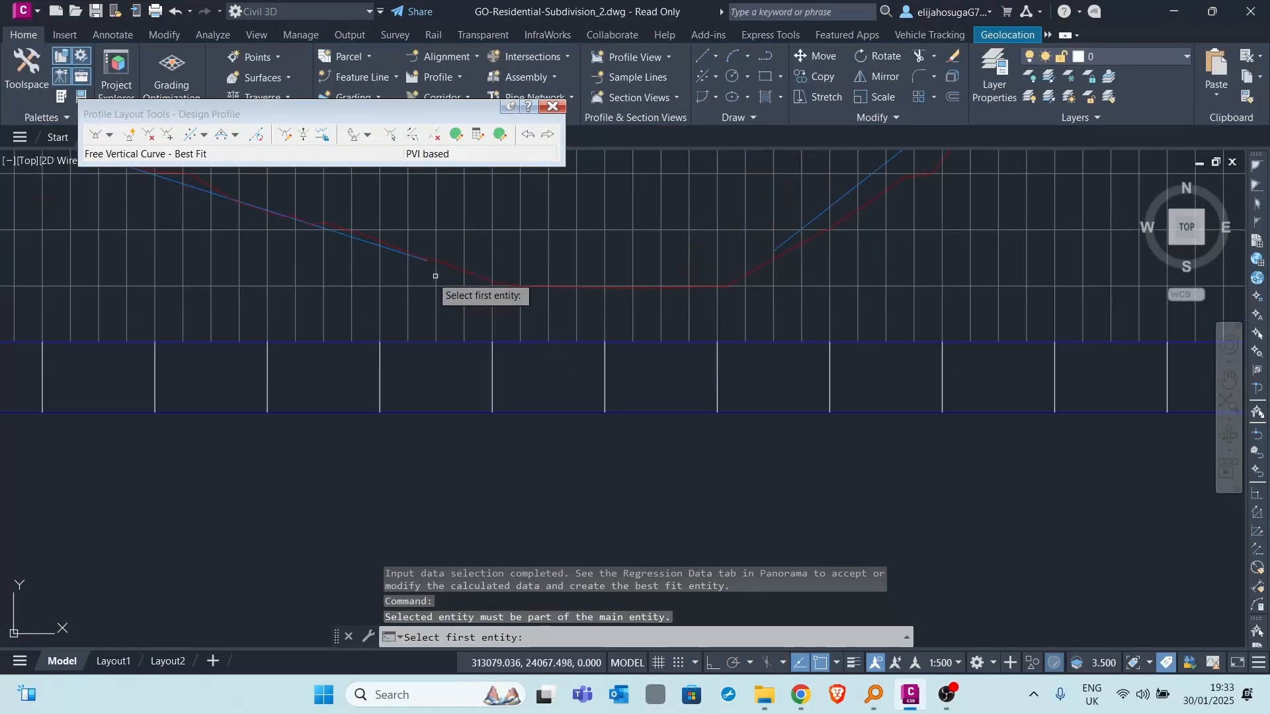
{"action": "scroll", "coordinate": [406, 262], "scroll_direction": "up", "scroll_amount": 3}
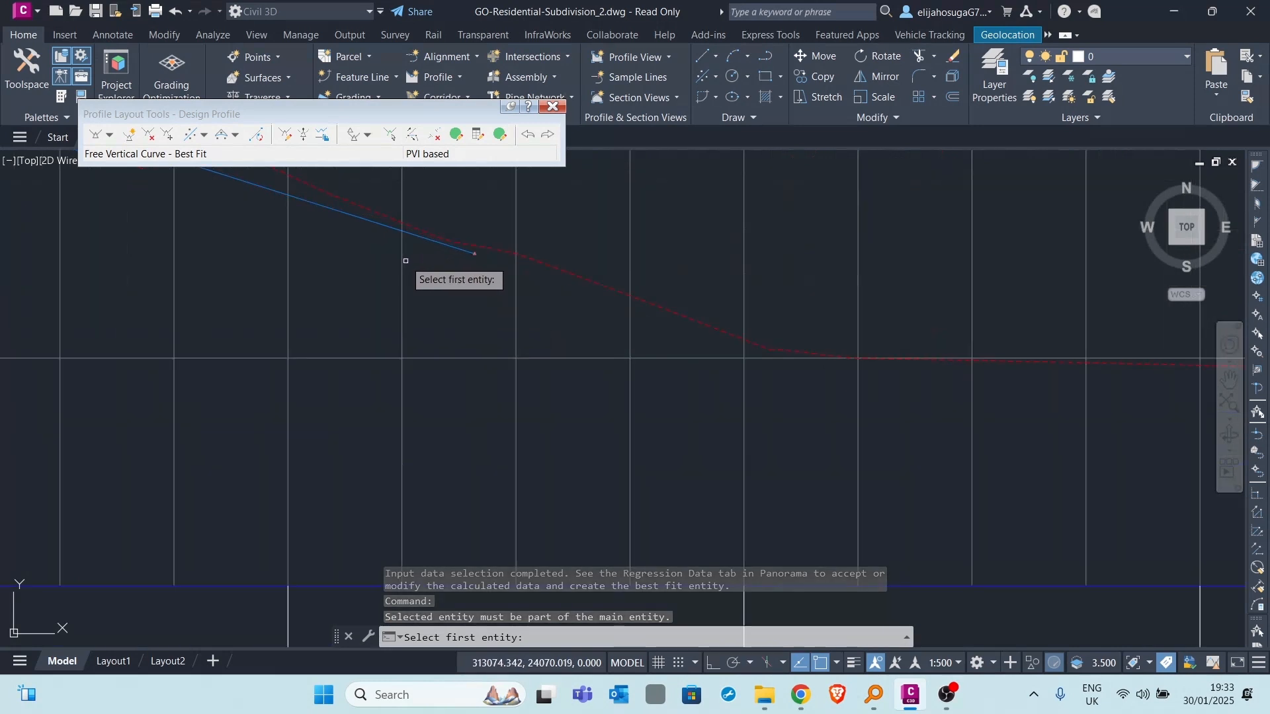
{"action": "left_click", "coordinate": [422, 245]}
{"action": "scroll", "coordinate": [397, 297], "scroll_direction": "down", "scroll_amount": 3}
{"action": "scroll", "coordinate": [397, 297], "scroll_direction": "down", "scroll_amount": 2}
{"action": "middle_click_drag", "start_coordinate": [728, 266], "coordinate": [625, 298]}
{"action": "scroll", "coordinate": [547, 281], "scroll_direction": "up", "scroll_amount": 4}
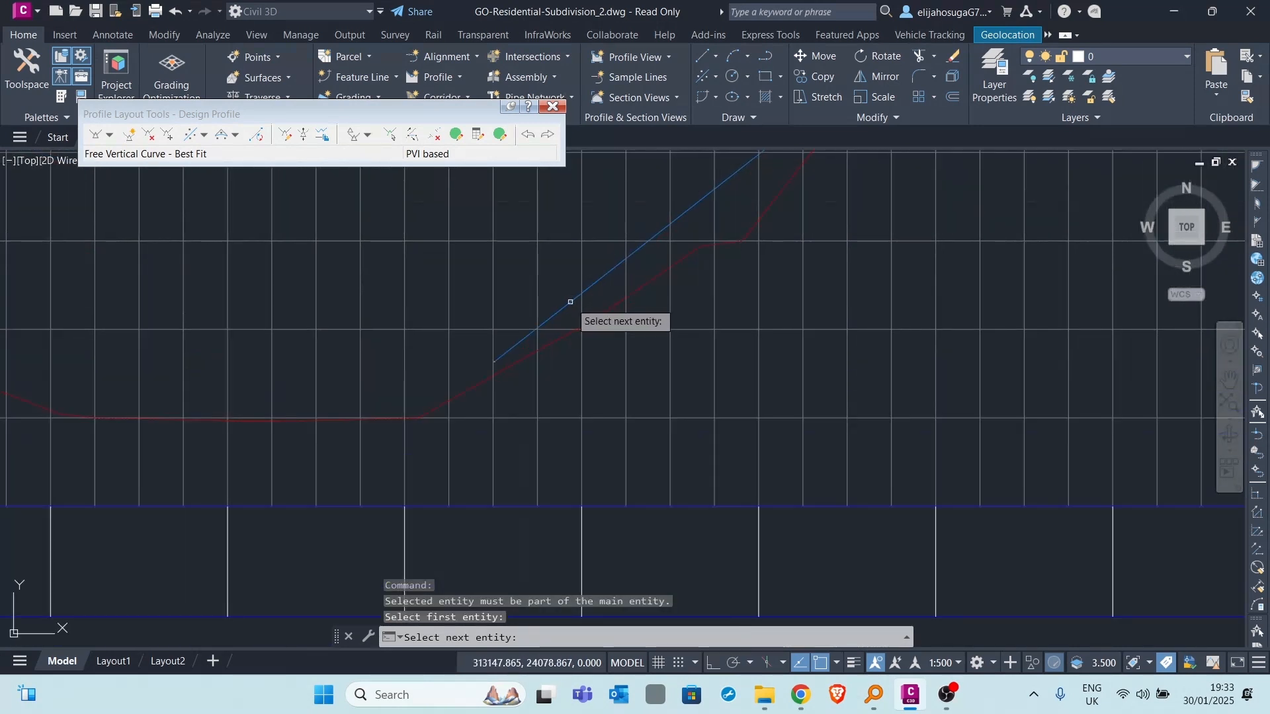
{"action": "key", "text": "Return"}
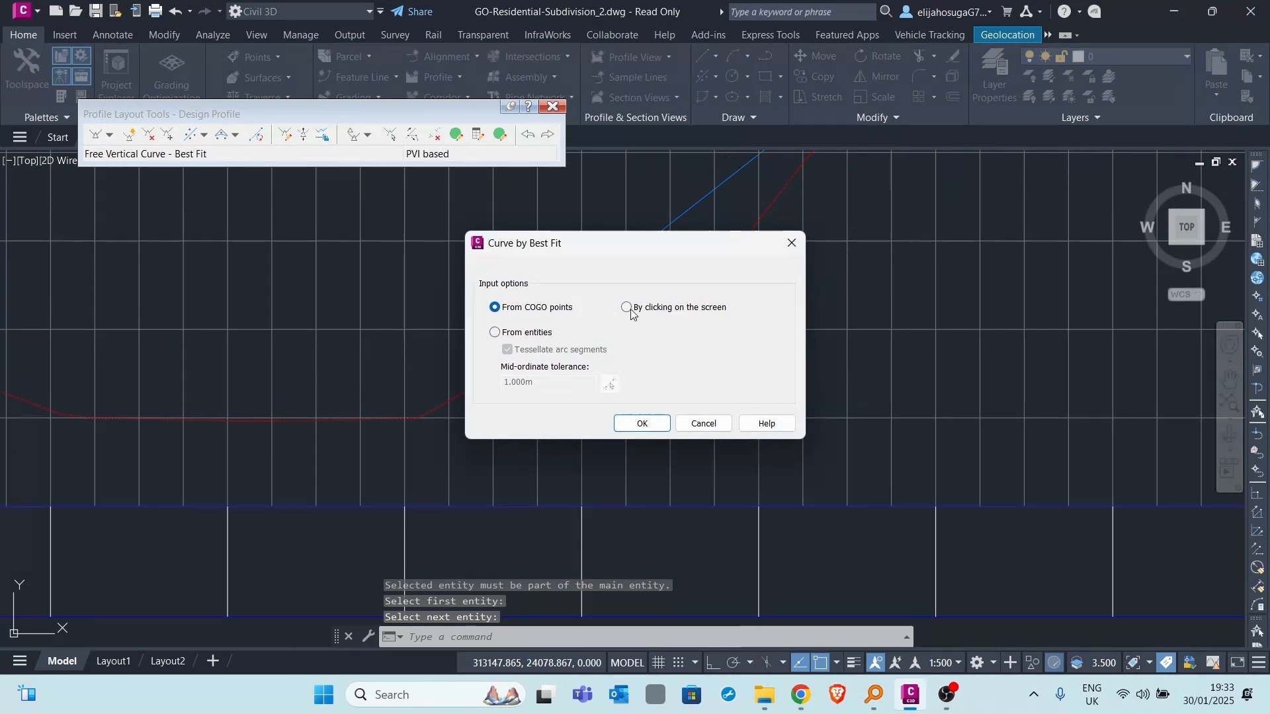
{"action": "left_click", "coordinate": [640, 424]}
- Pick three regression points in the second low area at about stations 0+256, 0+277 and 0+300, and create the best fit vertical curve
{"action": "scroll", "coordinate": [561, 318], "scroll_direction": "down", "scroll_amount": 2}
{"action": "scroll", "coordinate": [468, 326], "scroll_direction": "up", "scroll_amount": 2}
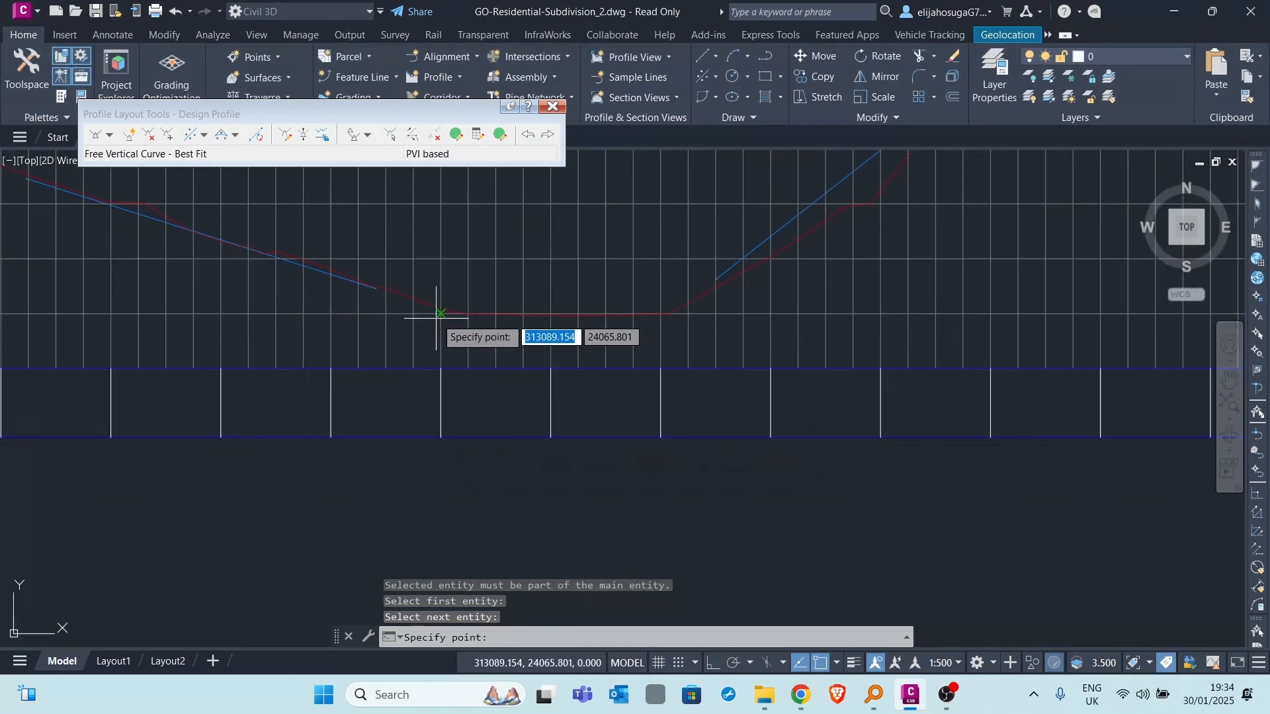
{"action": "scroll", "coordinate": [422, 305], "scroll_direction": "up", "scroll_amount": 2}
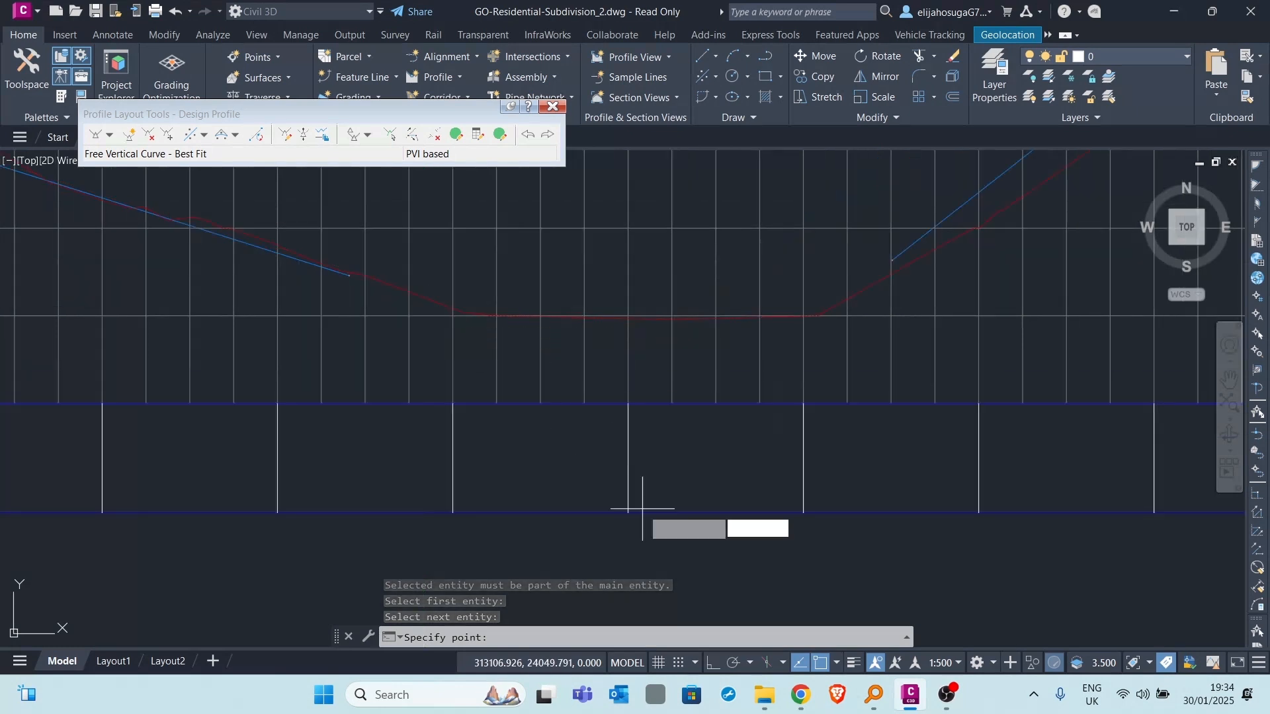
{"action": "left_click", "coordinate": [413, 303]}
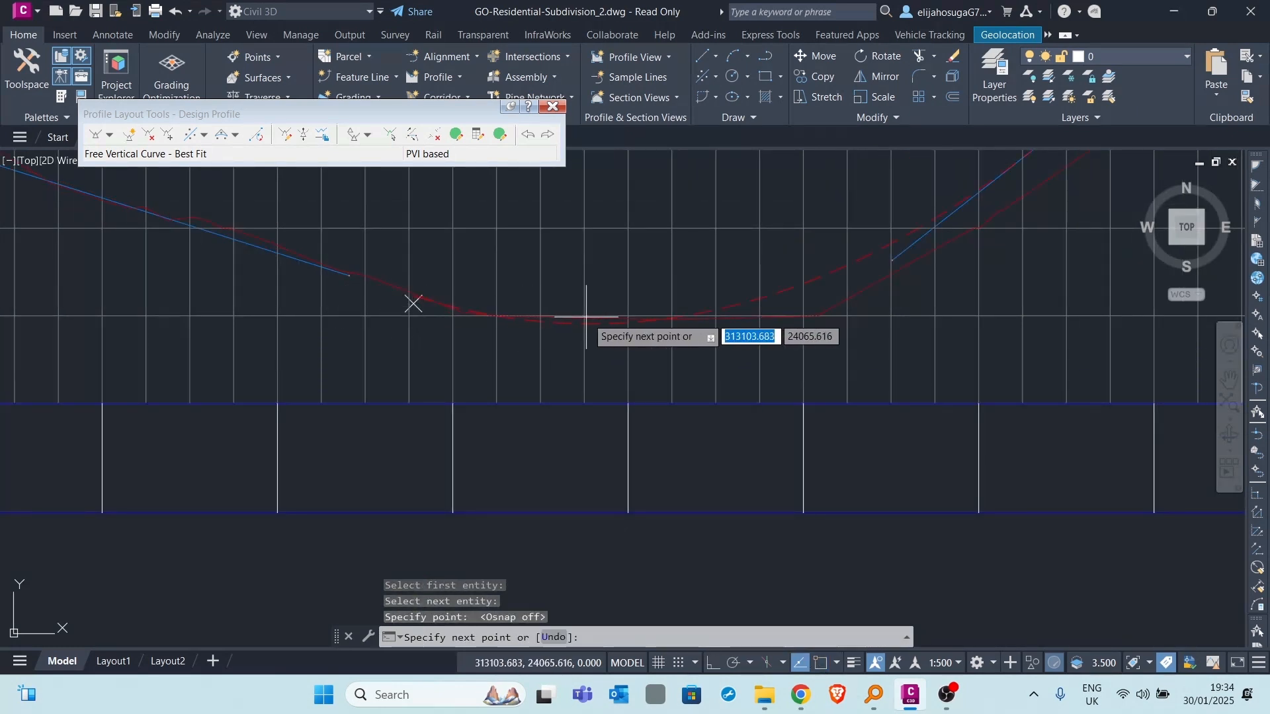
{"action": "left_click", "coordinate": [606, 324]}
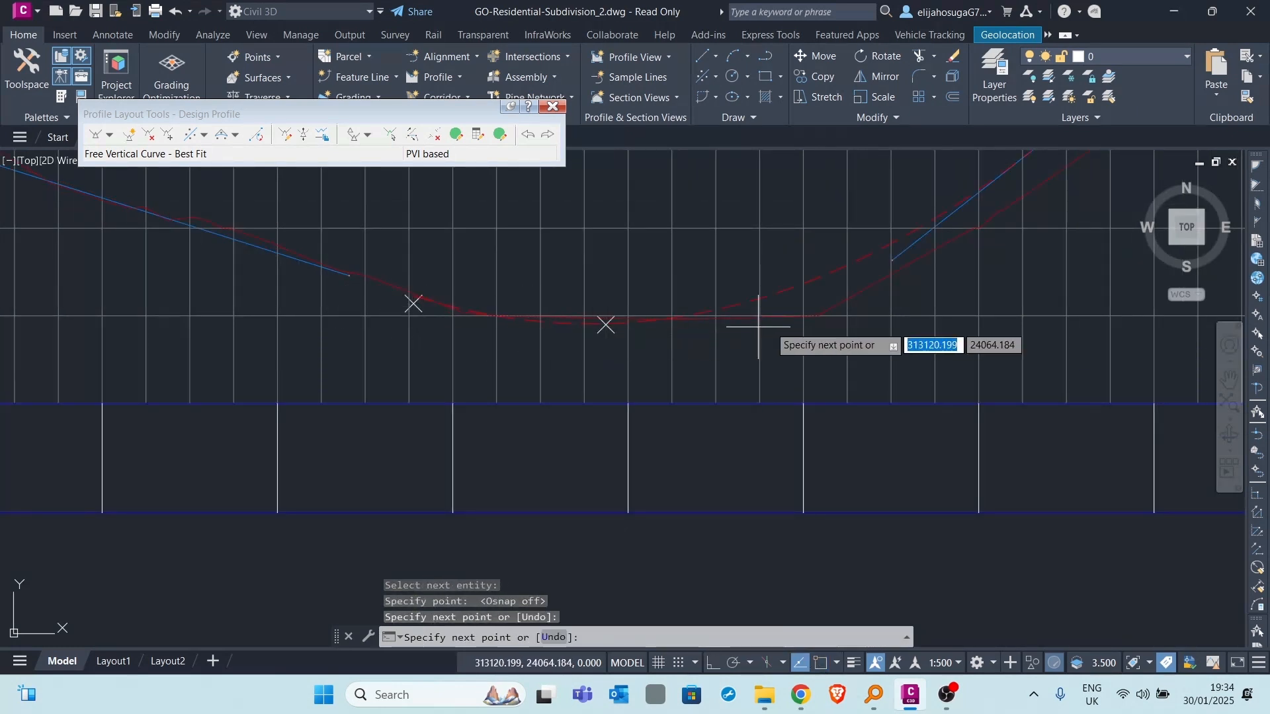
{"action": "left_click", "coordinate": [804, 295]}
{"action": "key", "text": "Return"}
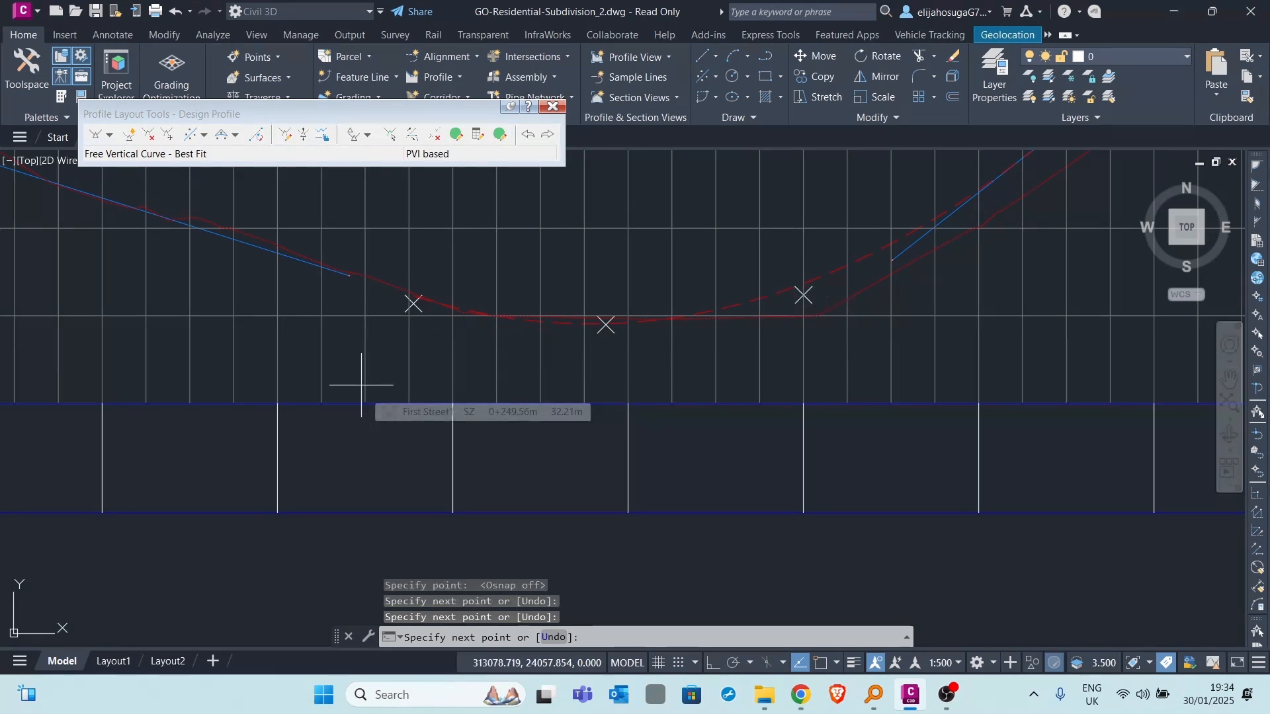
{"action": "mouse_move", "coordinate": [8, 153]}
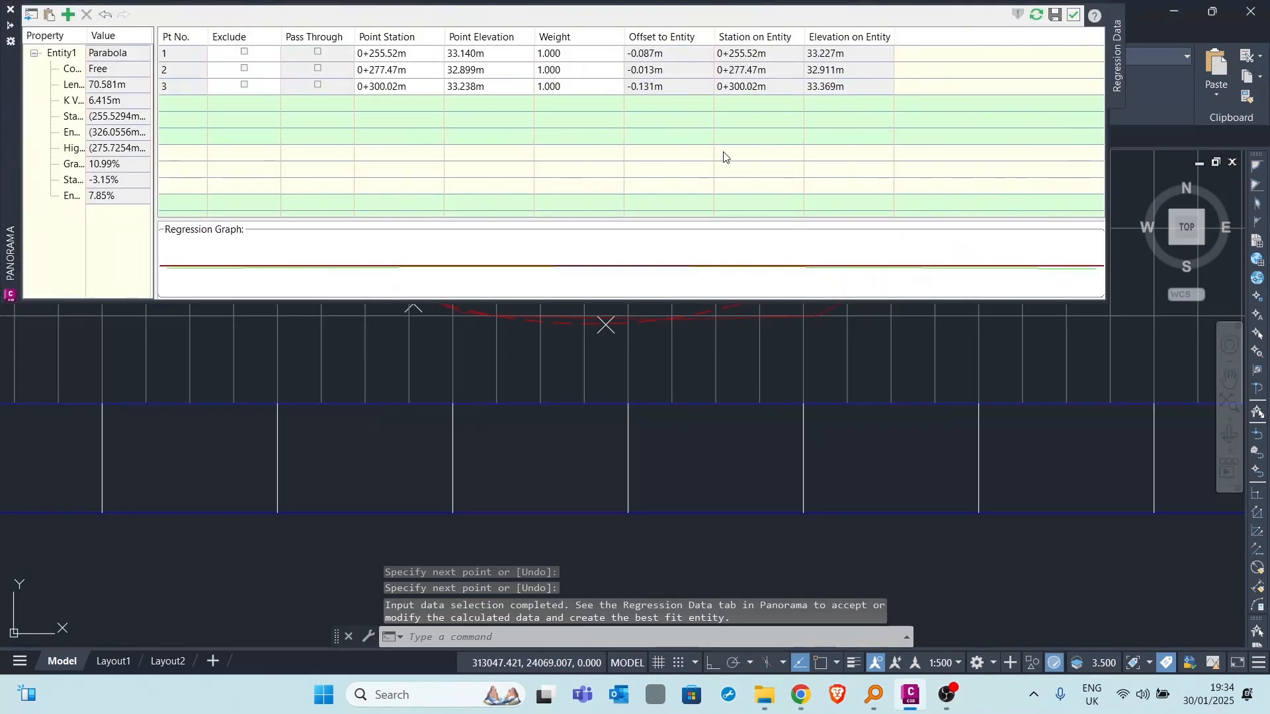
{"action": "left_click", "coordinate": [1074, 15]}
- Select the design profile and examine its two sag curves and the gap between the second and third tangents
{"action": "scroll", "coordinate": [666, 332], "scroll_direction": "down", "scroll_amount": 6}
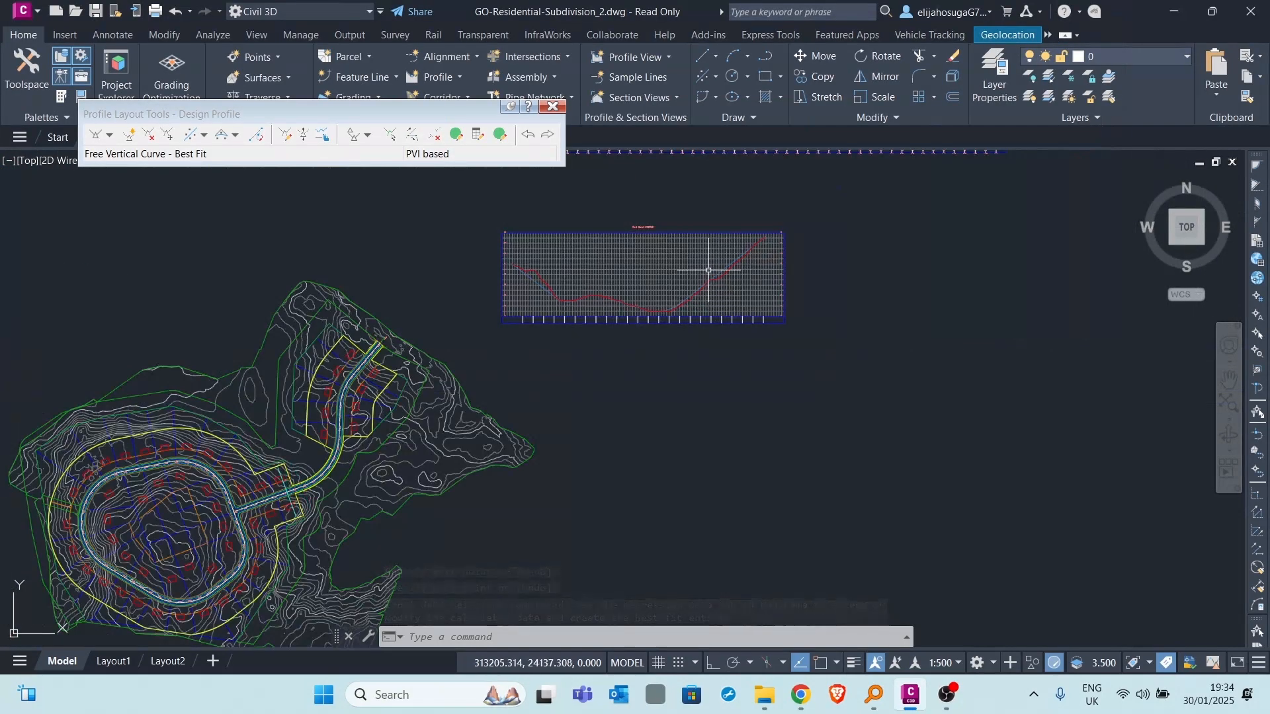
{"action": "scroll", "coordinate": [538, 277], "scroll_direction": "up", "scroll_amount": 6}
{"action": "left_click", "coordinate": [511, 244]}
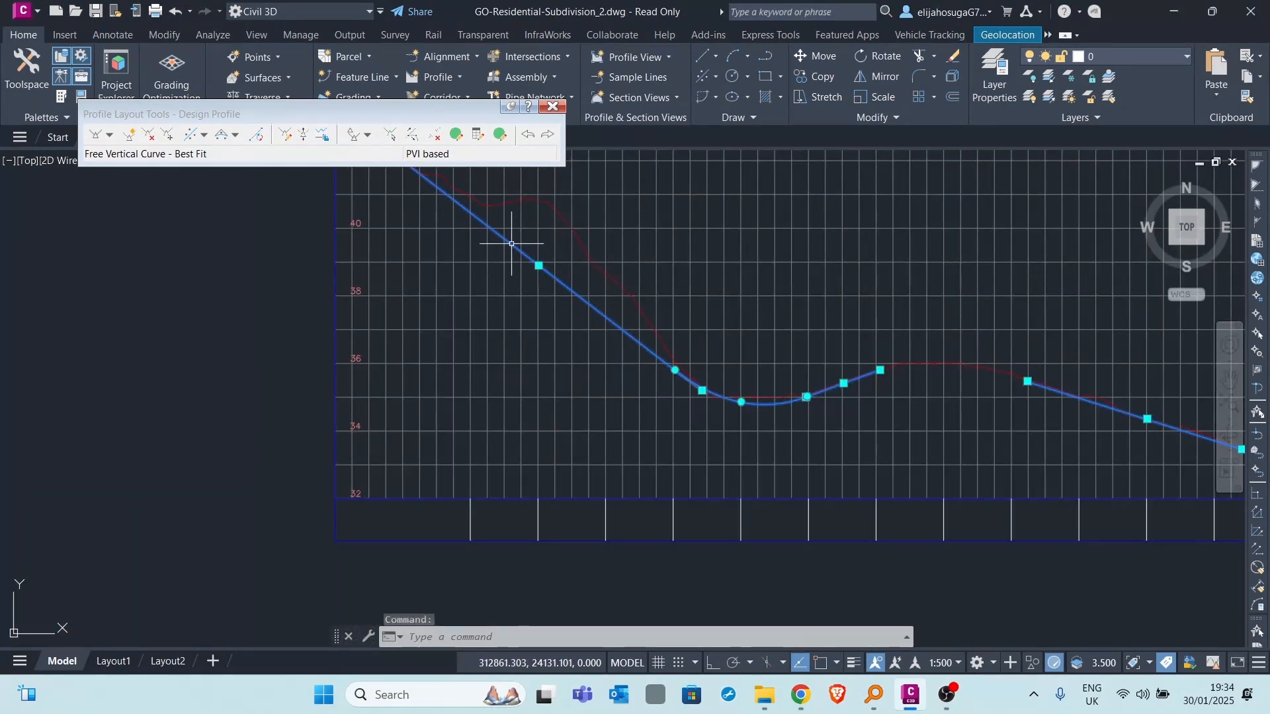
{"action": "scroll", "coordinate": [508, 271], "scroll_direction": "down", "scroll_amount": 3}
{"action": "scroll", "coordinate": [723, 283], "scroll_direction": "down", "scroll_amount": 3}
{"action": "scroll", "coordinate": [724, 280], "scroll_direction": "up", "scroll_amount": 6}
{"action": "scroll", "coordinate": [724, 280], "scroll_direction": "up", "scroll_amount": 3}
{"action": "scroll", "coordinate": [695, 264], "scroll_direction": "down", "scroll_amount": 8}
{"action": "scroll", "coordinate": [661, 278], "scroll_direction": "up", "scroll_amount": 5}
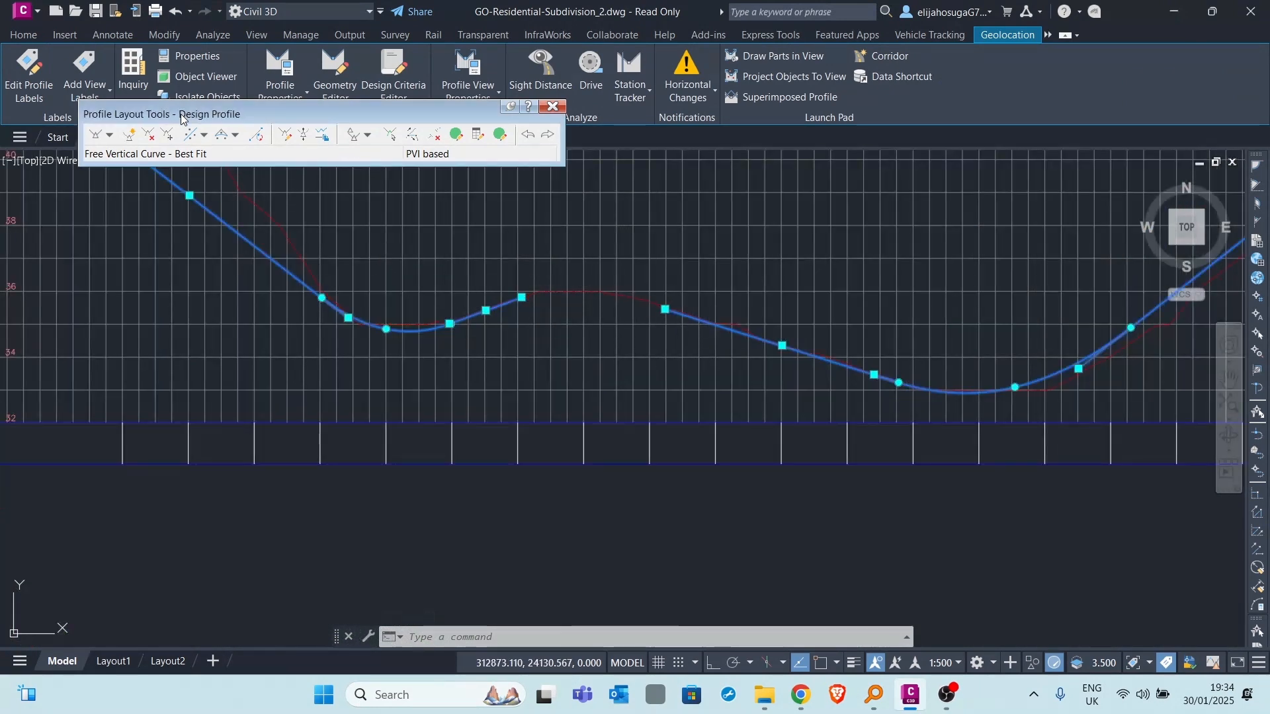
{"action": "scroll", "coordinate": [340, 325], "scroll_direction": "down", "scroll_amount": 5}
{"action": "key", "text": "Escape"}
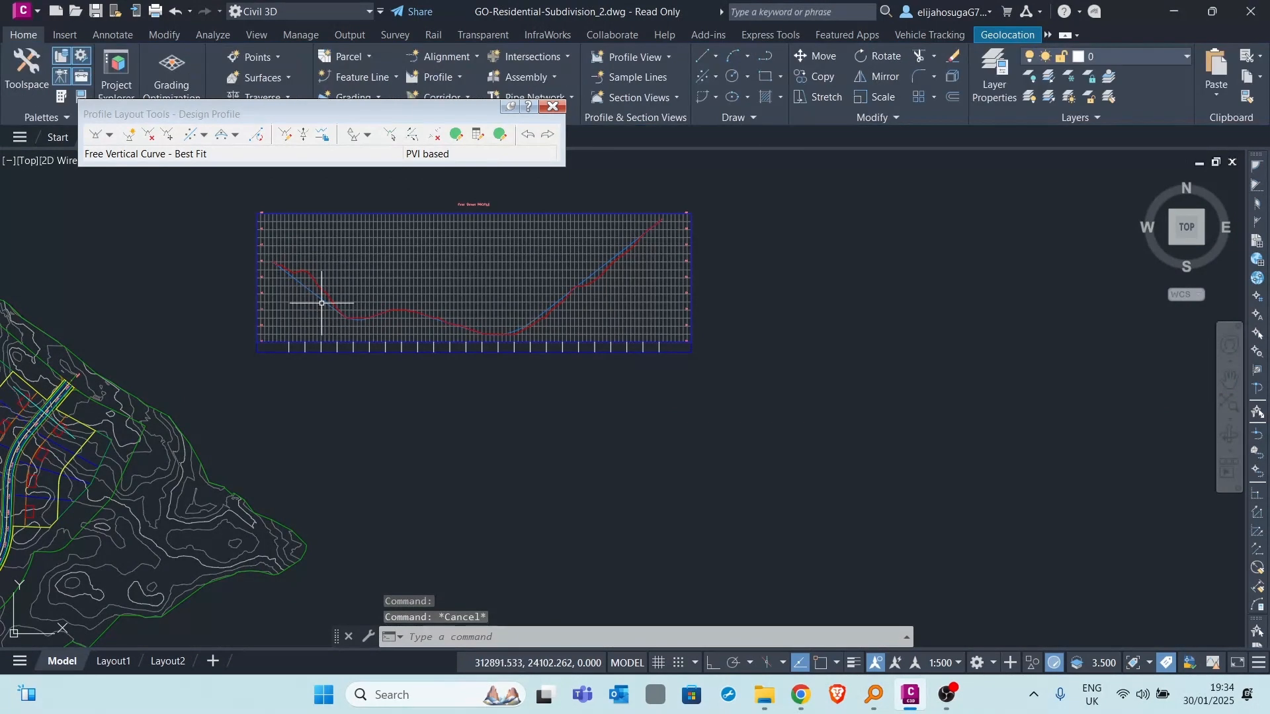
- Start a best fit free vertical curve between the second and third tangents, with its regression points specified by clicking on the screen
{"action": "left_click", "coordinate": [219, 135]}
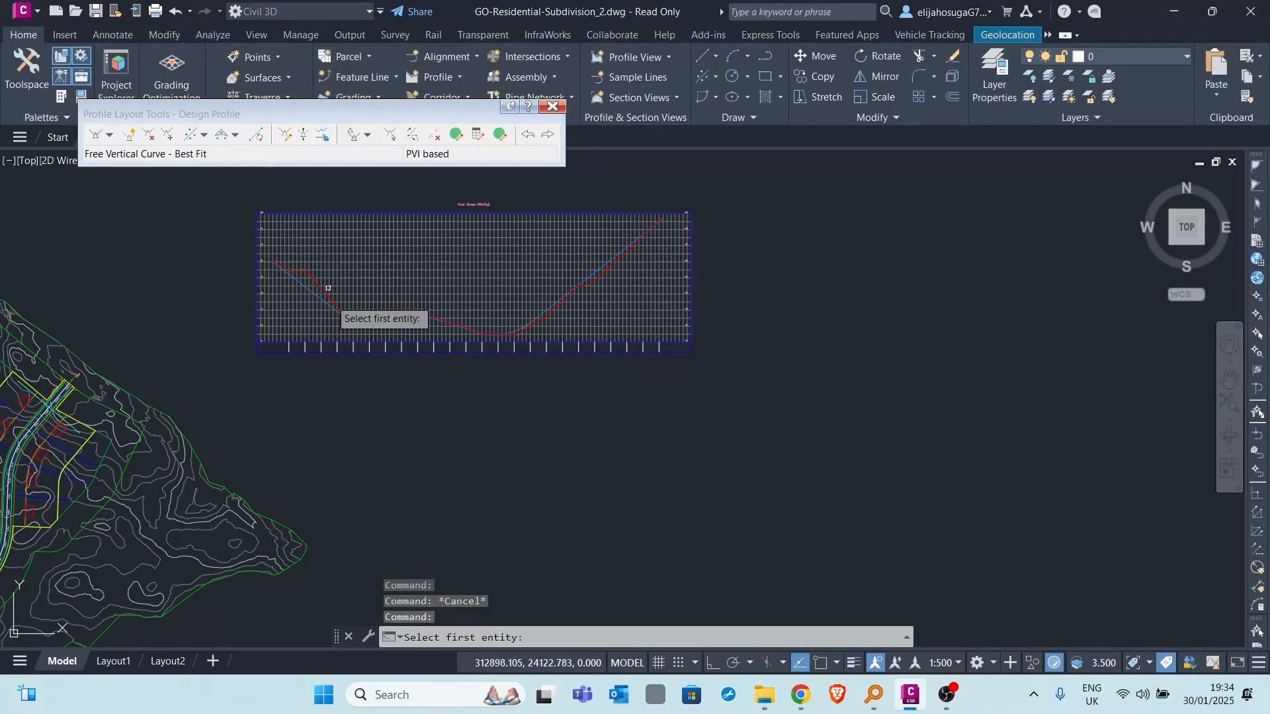
{"action": "scroll", "coordinate": [382, 320], "scroll_direction": "up", "scroll_amount": 6}
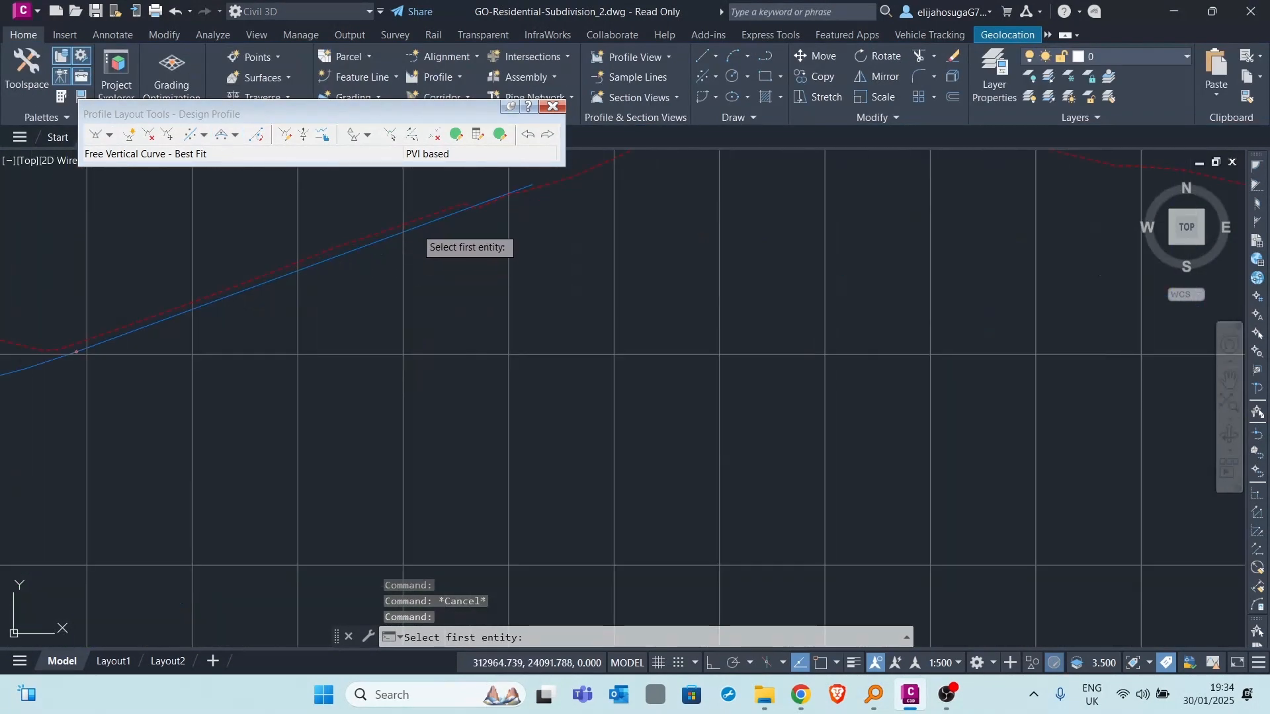
{"action": "left_click", "coordinate": [415, 229]}
{"action": "scroll", "coordinate": [386, 278], "scroll_direction": "down", "scroll_amount": 8}
{"action": "scroll", "coordinate": [482, 358], "scroll_direction": "up", "scroll_amount": 5}
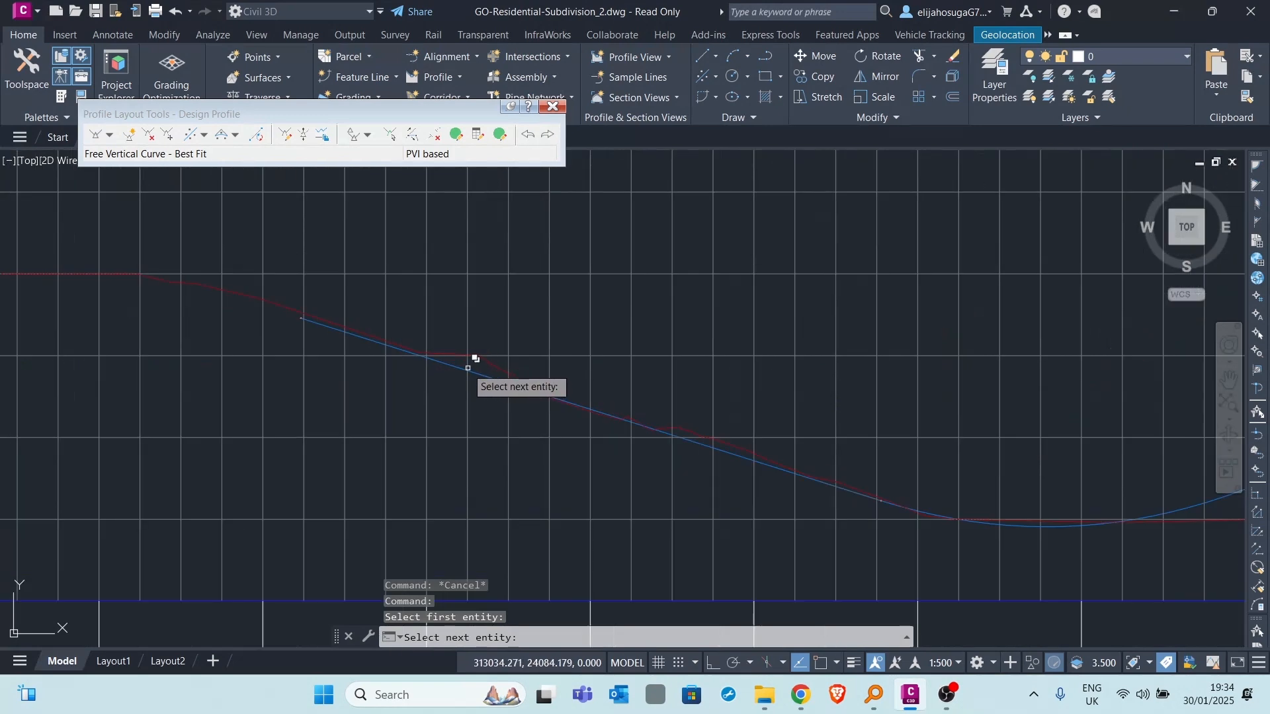
{"action": "left_click", "coordinate": [461, 371]}
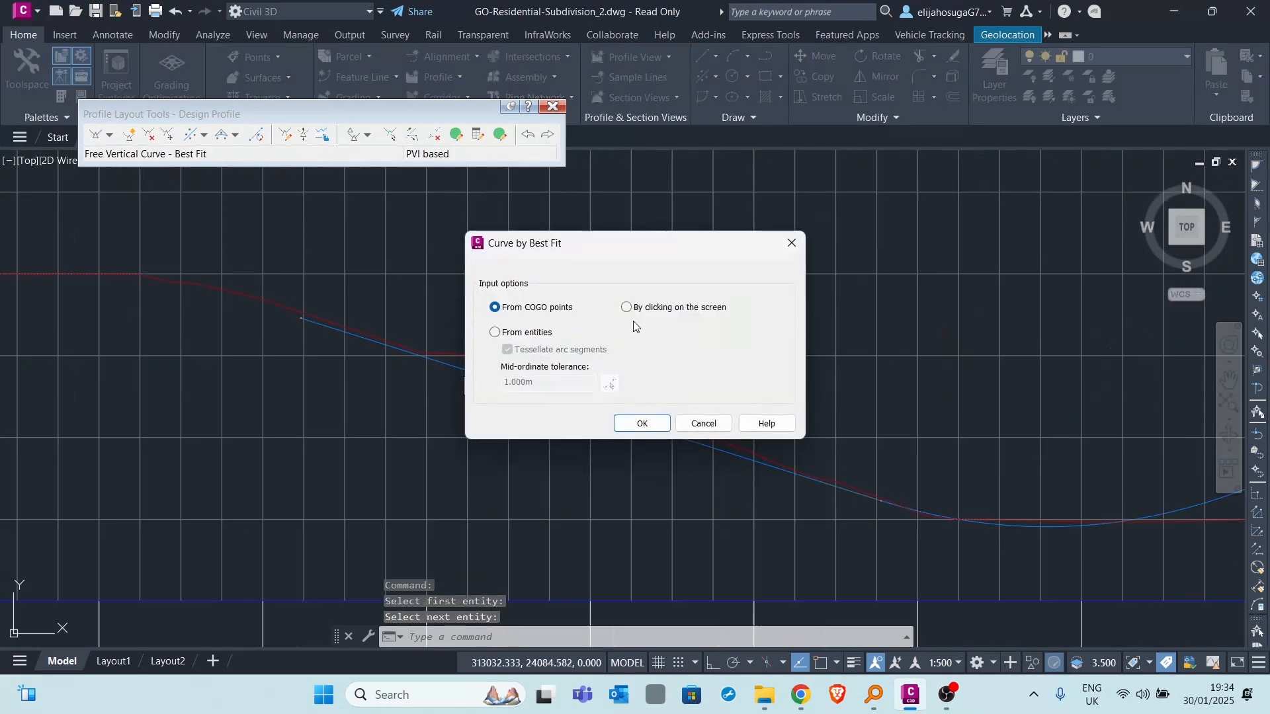
{"action": "left_click", "coordinate": [641, 423]}
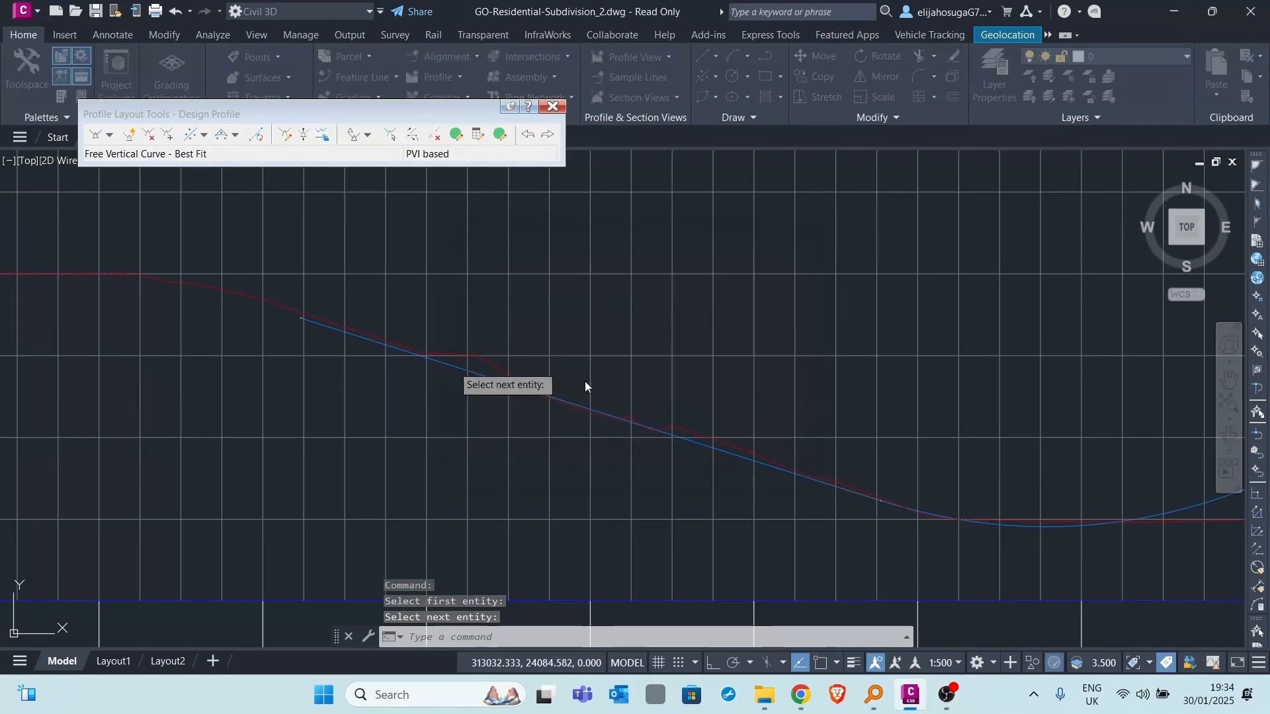
- Pick three regression points over the crest at about stations 0+148, 0+161 and 0+173, and create the best fit vertical curve
{"action": "scroll", "coordinate": [561, 334], "scroll_direction": "down", "scroll_amount": 4}
{"action": "scroll", "coordinate": [561, 359], "scroll_direction": "up", "scroll_amount": 4}
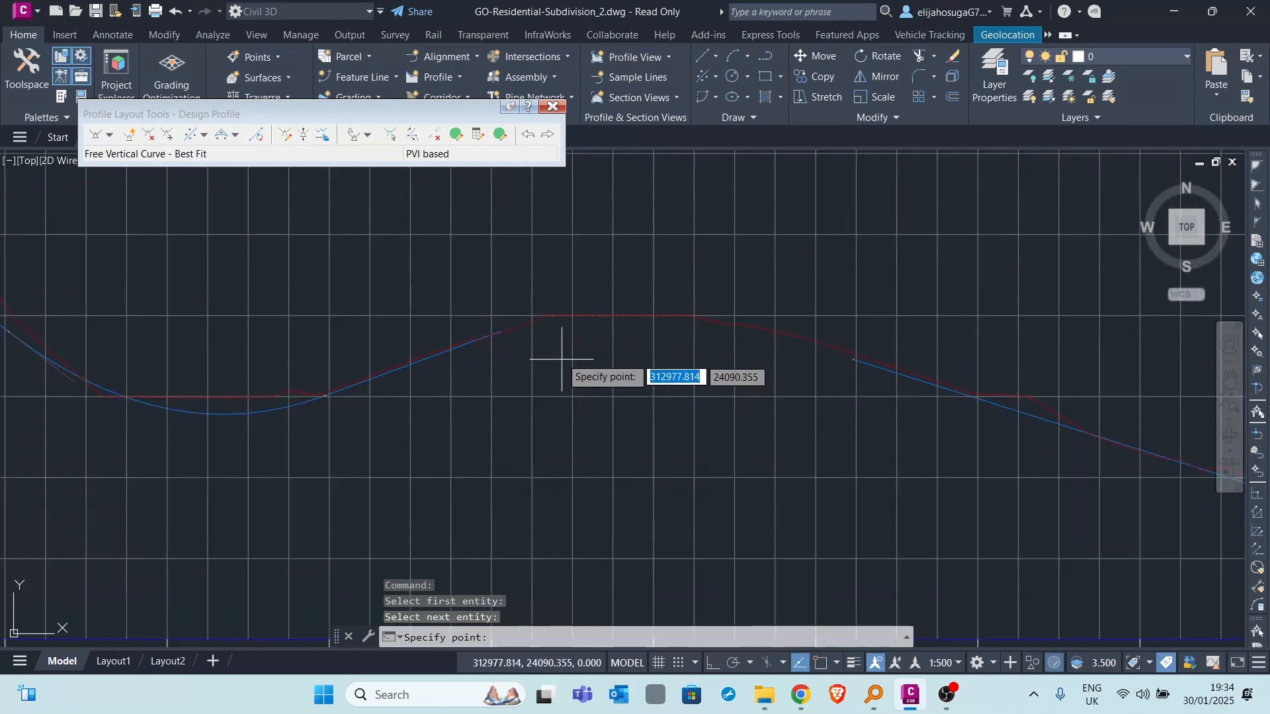
{"action": "left_click", "coordinate": [556, 318]}
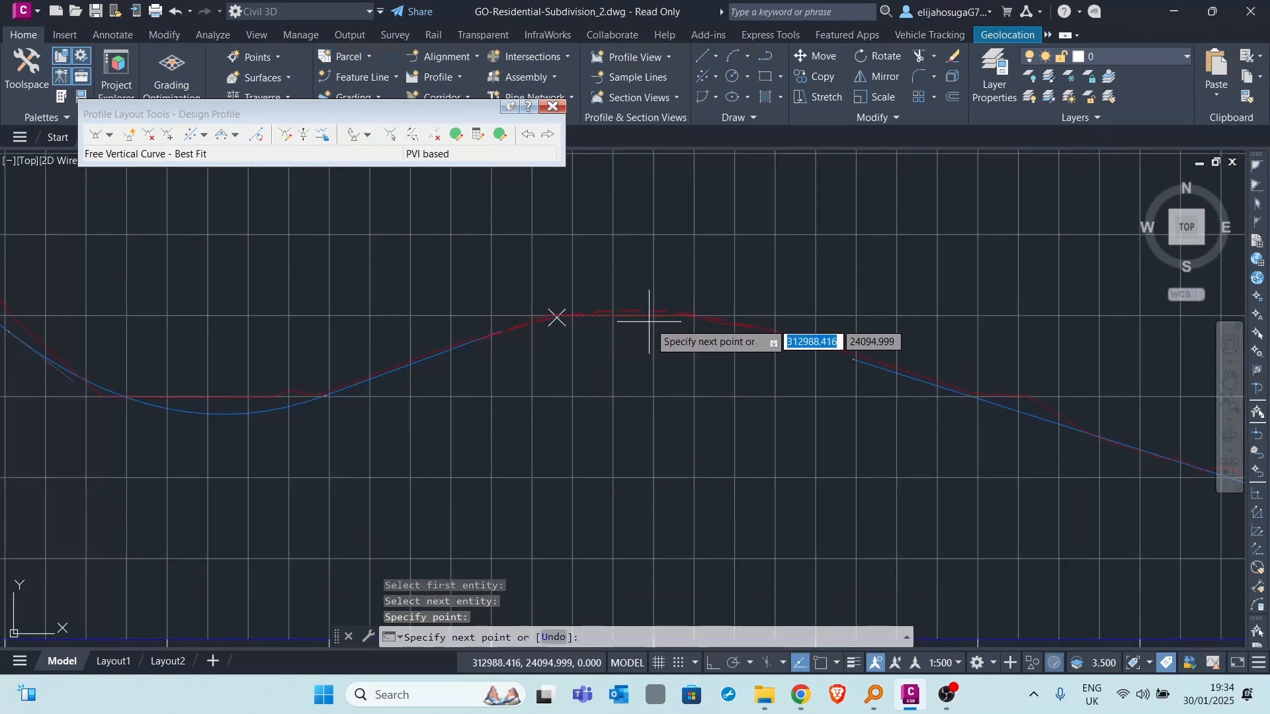
{"action": "left_click", "coordinate": [662, 315]}
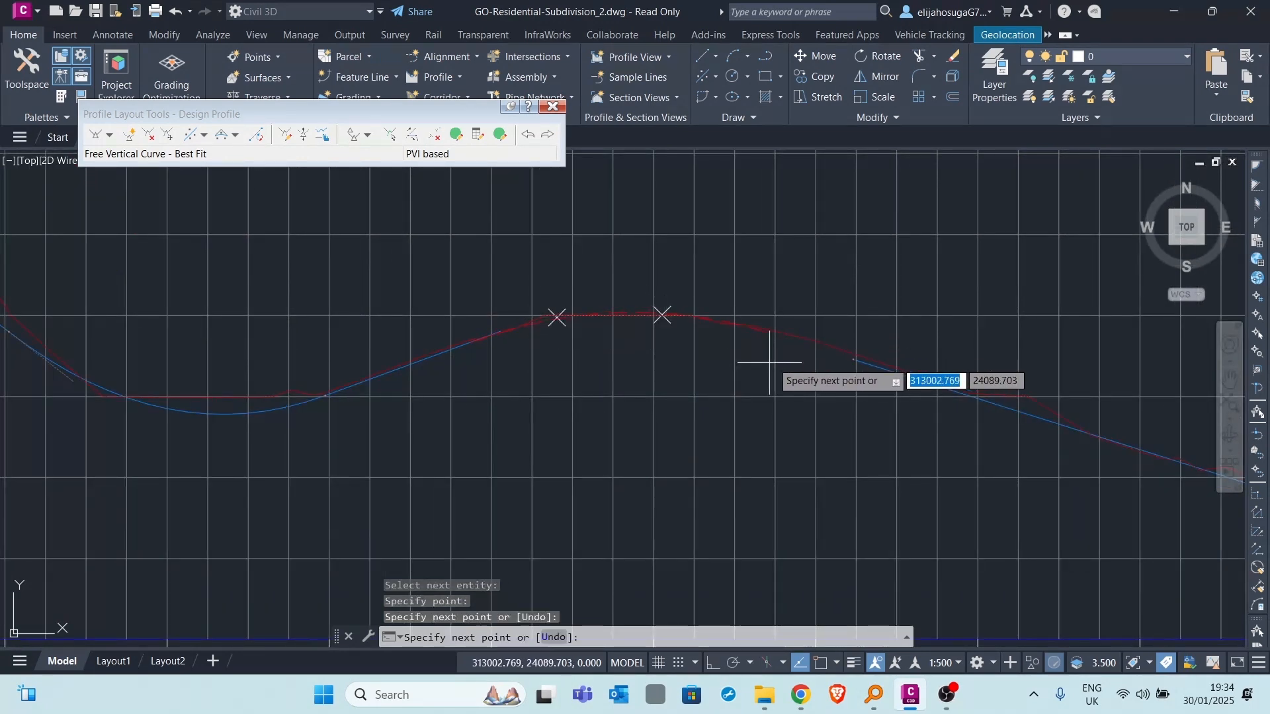
{"action": "left_click", "coordinate": [756, 326]}
{"action": "key", "text": "Return"}
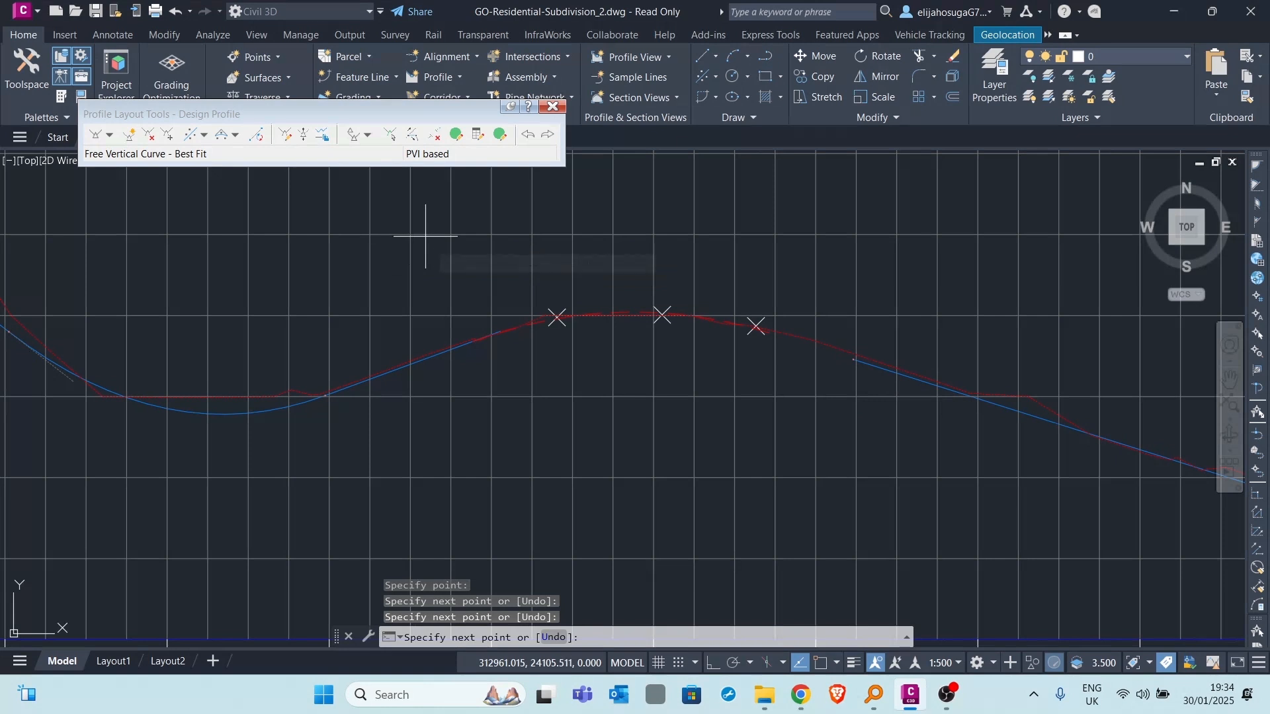
{"action": "mouse_move", "coordinate": [10, 186]}
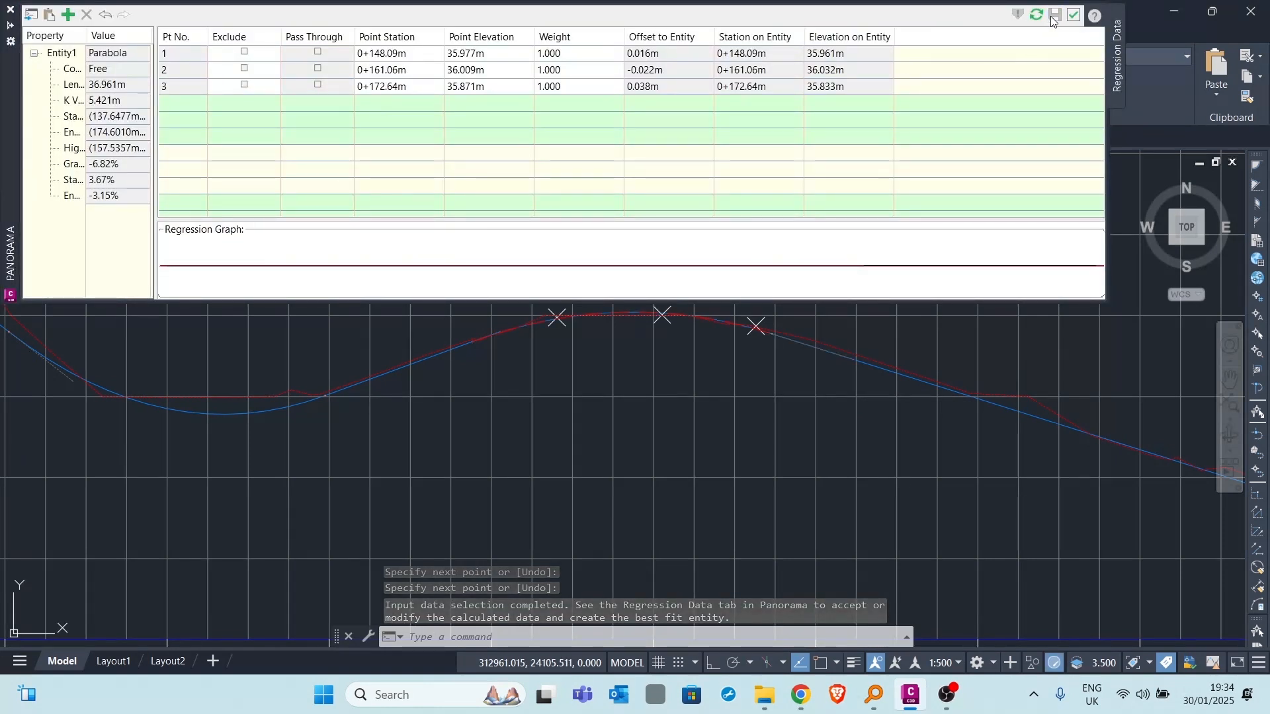
{"action": "left_click", "coordinate": [1072, 18]}
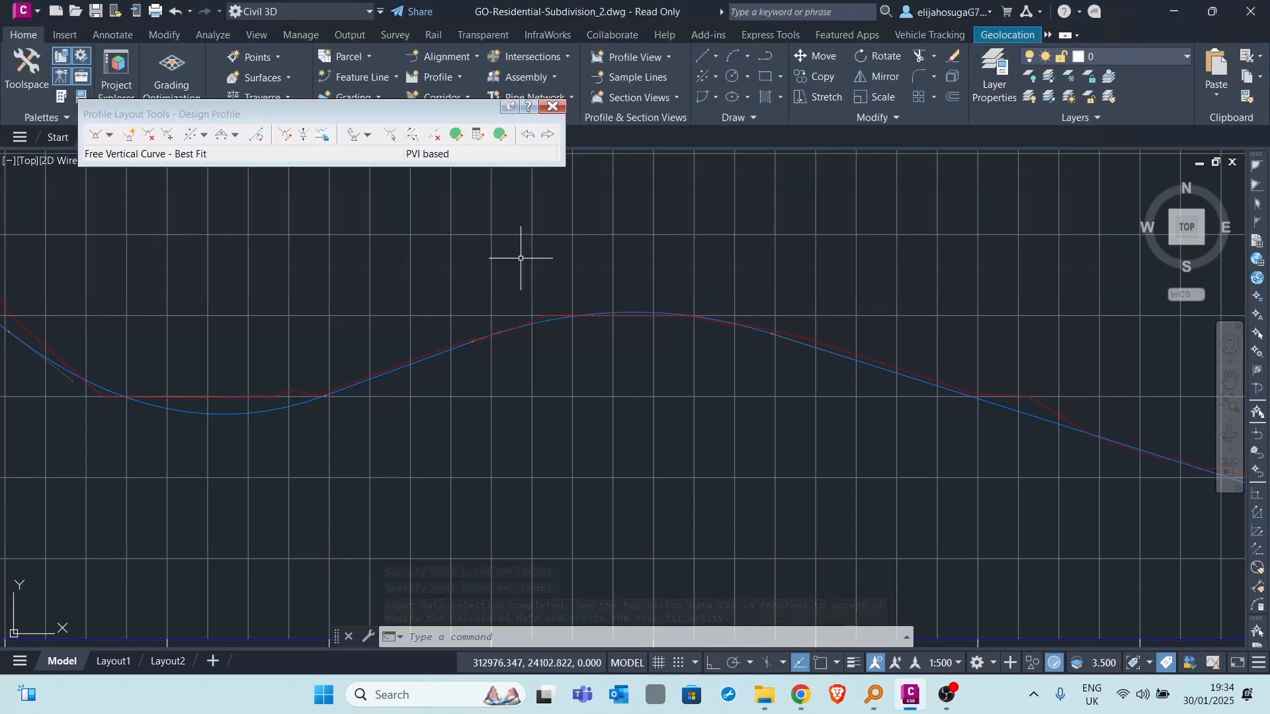
- Select the completed design profile and review its PVI stations, grades and curve data in the profile entities grid
{"action": "scroll", "coordinate": [730, 308], "scroll_direction": "down", "scroll_amount": 5}
{"action": "scroll", "coordinate": [715, 305], "scroll_direction": "up", "scroll_amount": 3}
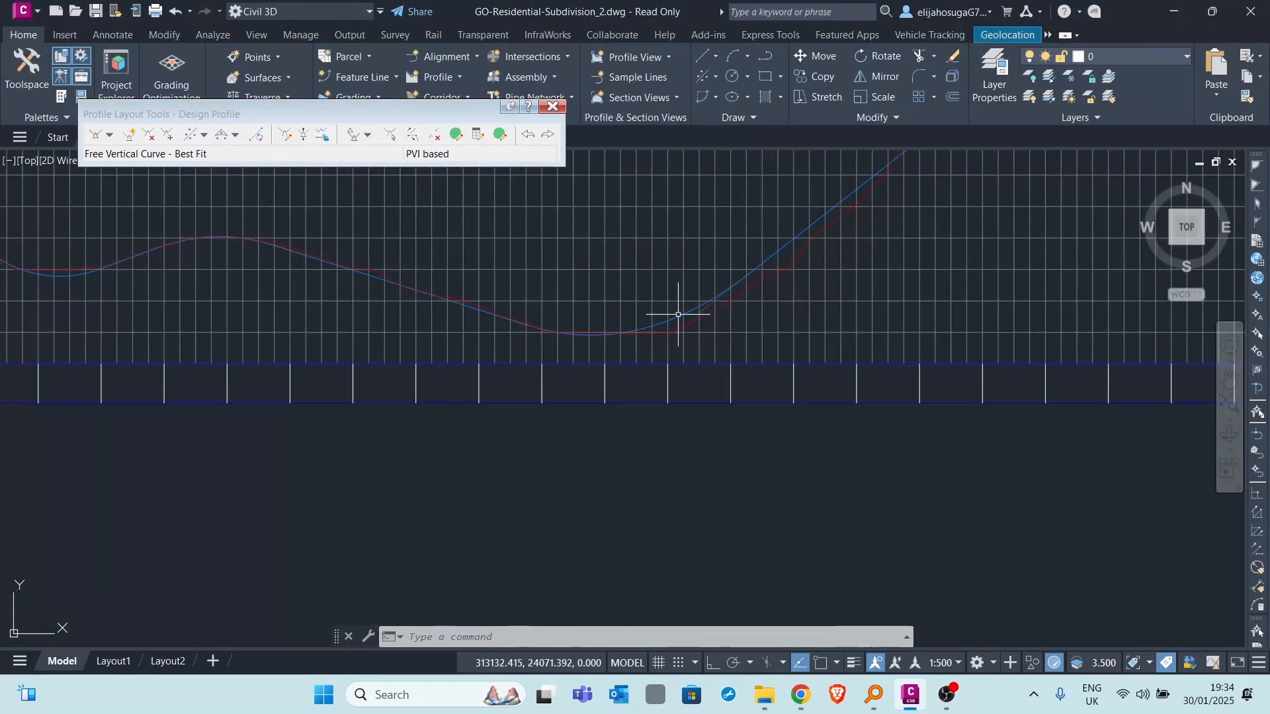
{"action": "left_click", "coordinate": [674, 314]}
{"action": "scroll", "coordinate": [588, 252], "scroll_direction": "down", "scroll_amount": 4}
{"action": "scroll", "coordinate": [615, 261], "scroll_direction": "down", "scroll_amount": 6}
{"action": "scroll", "coordinate": [620, 296], "scroll_direction": "up", "scroll_amount": 6}
{"action": "scroll", "coordinate": [544, 288], "scroll_direction": "up", "scroll_amount": 3}
{"action": "scroll", "coordinate": [589, 317], "scroll_direction": "down", "scroll_amount": 4}
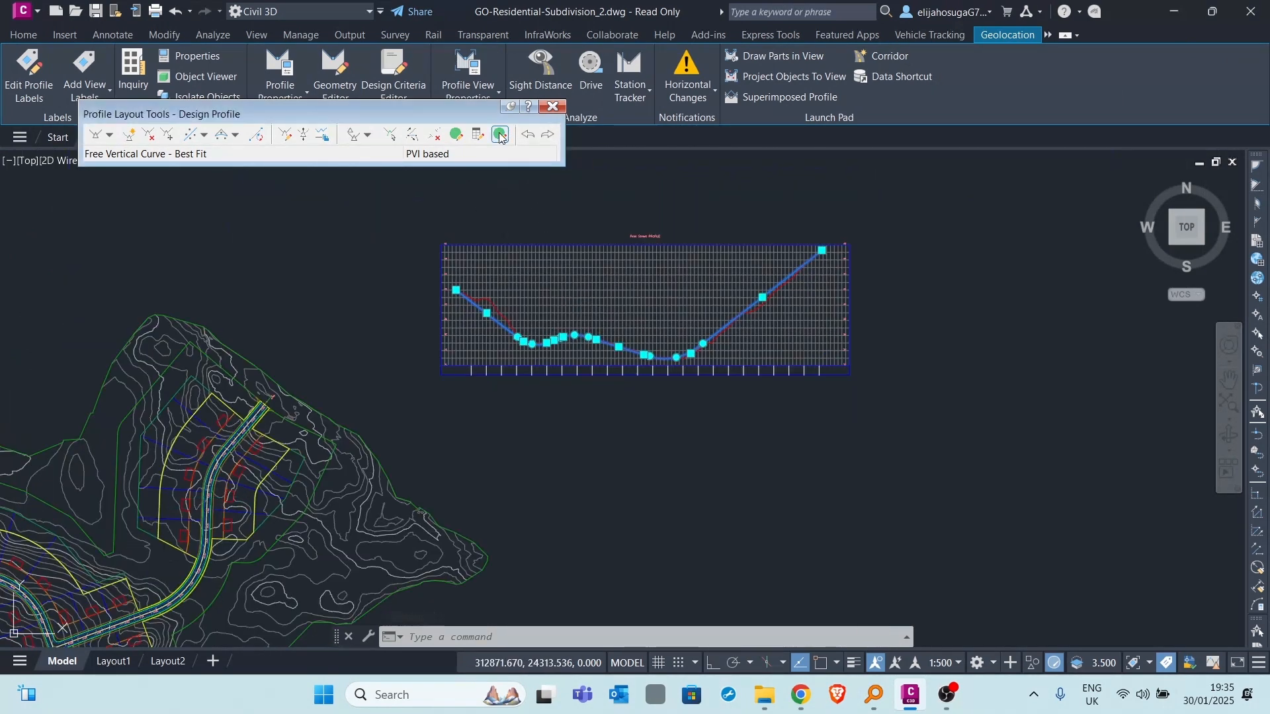
{"action": "left_click", "coordinate": [501, 134]}
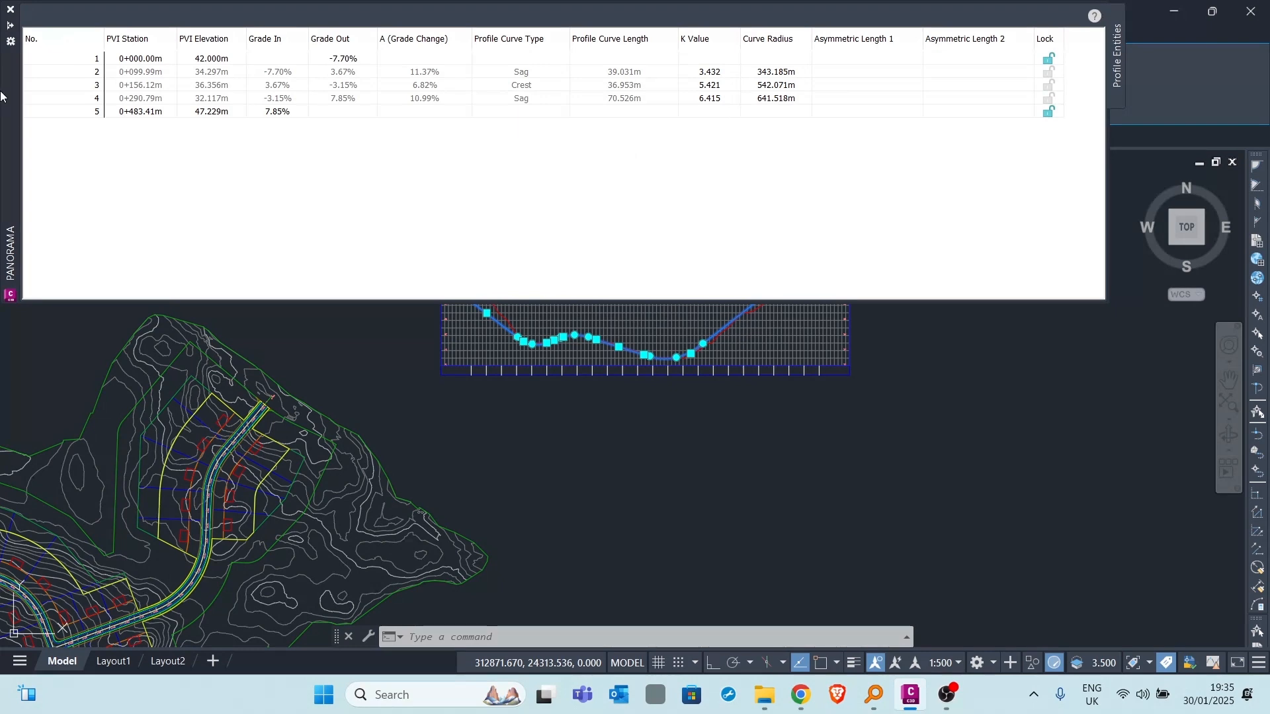
{"action": "left_click", "coordinate": [10, 9]}
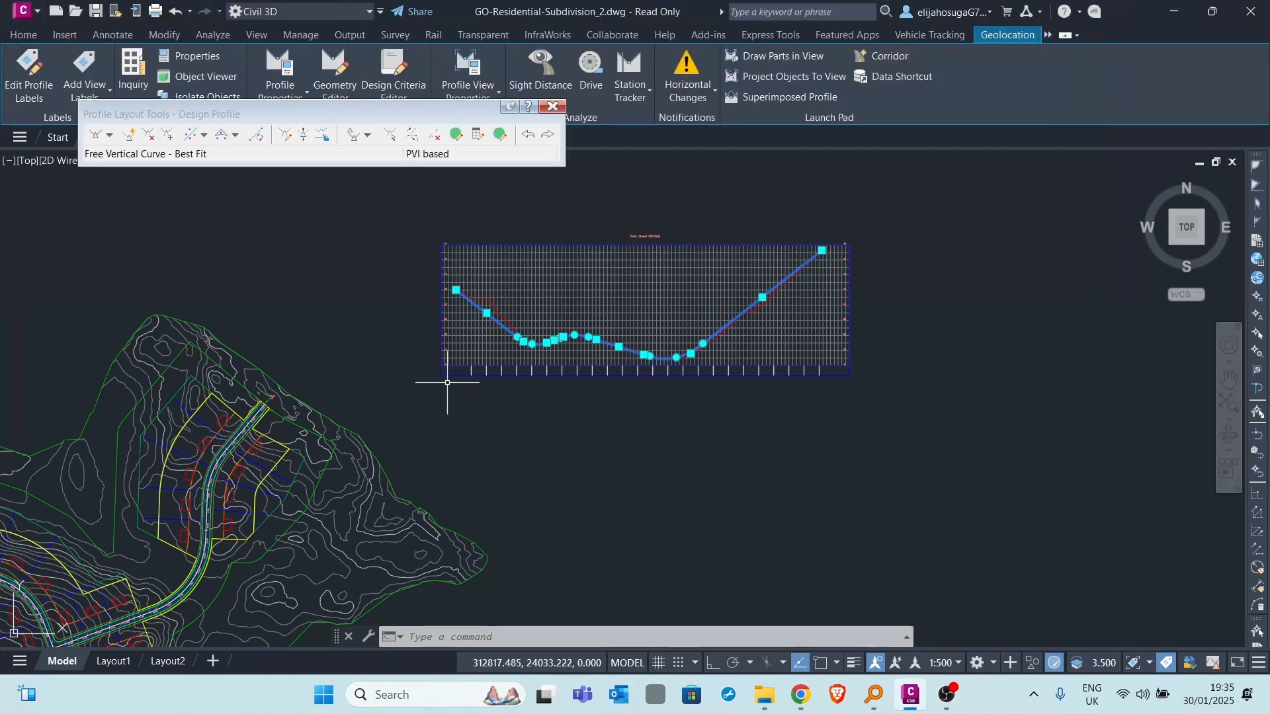
{"action": "middle_click_drag", "start_coordinate": [650, 356], "coordinate": [653, 266]}
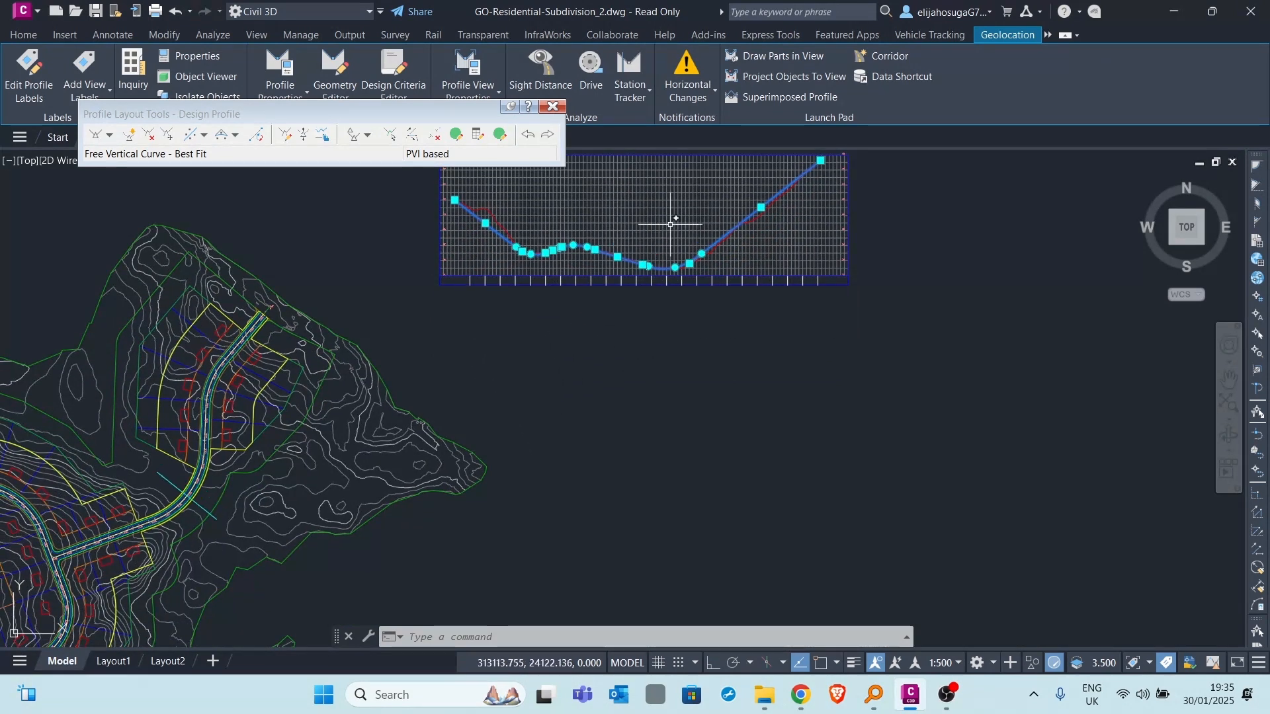
{"action": "middle_click_drag", "start_coordinate": [674, 247], "coordinate": [667, 343]}
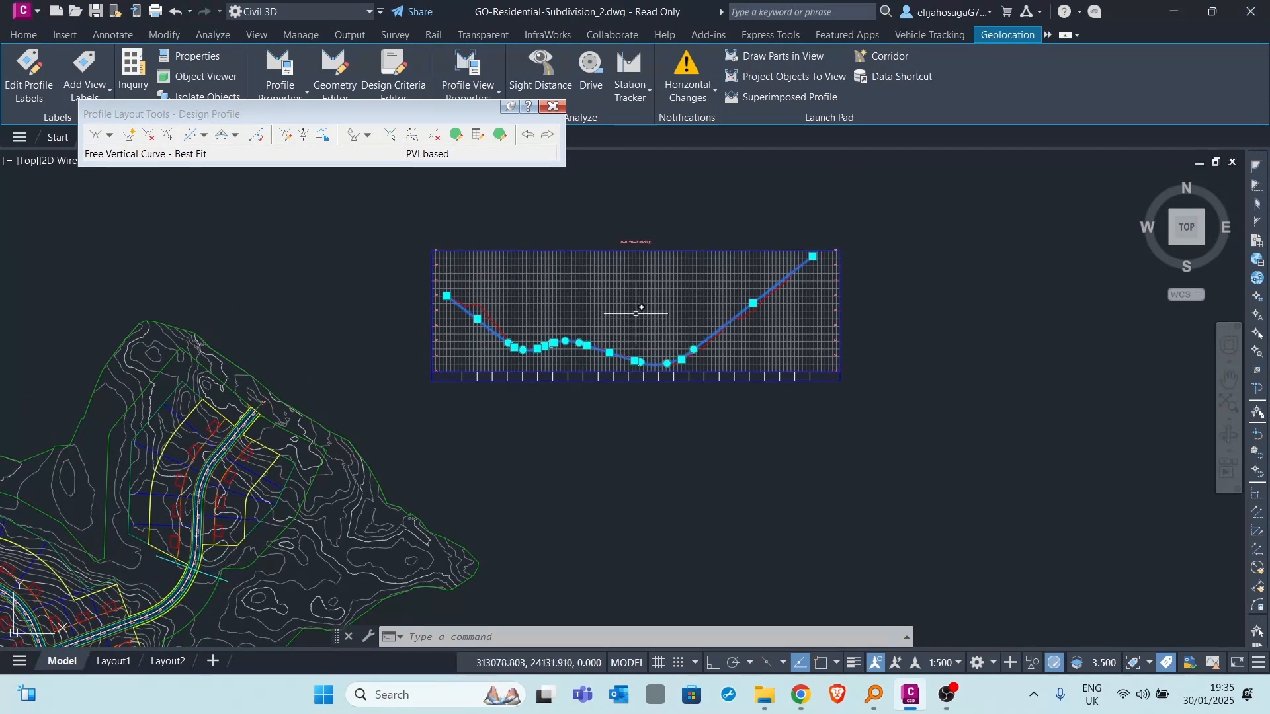
{"action": "middle_click_drag", "start_coordinate": [669, 298], "coordinate": [532, 332]}
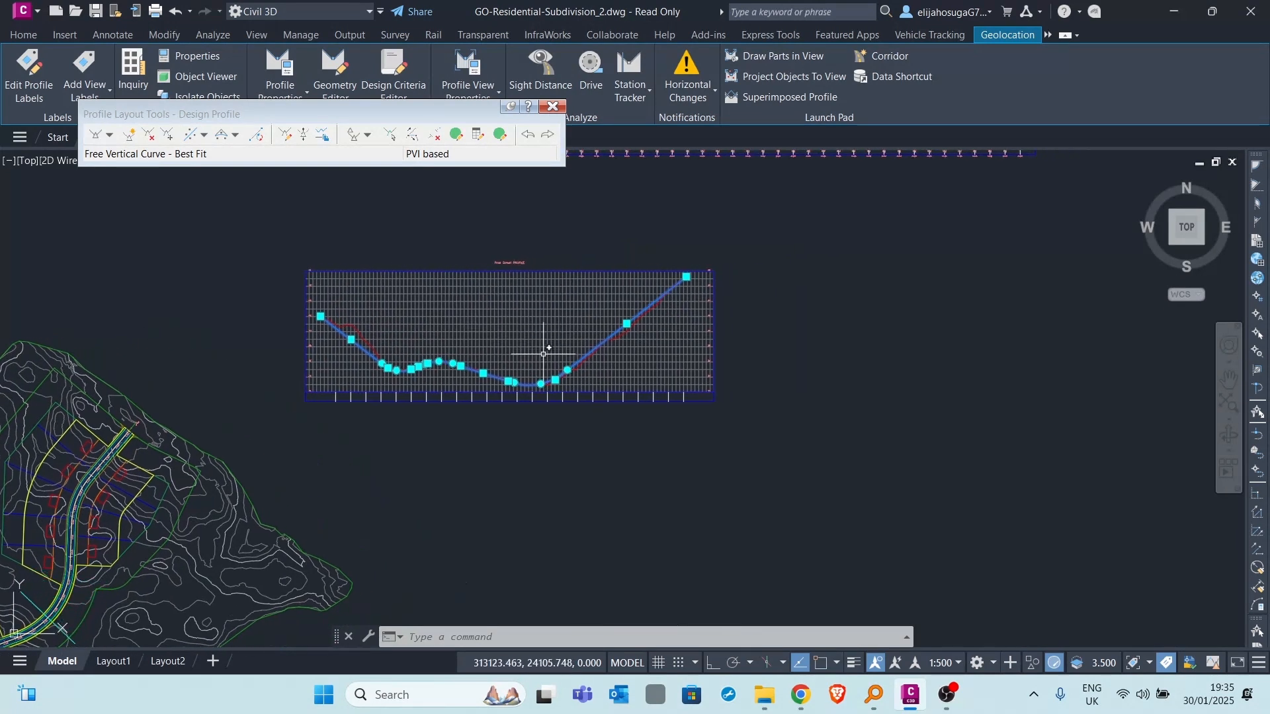